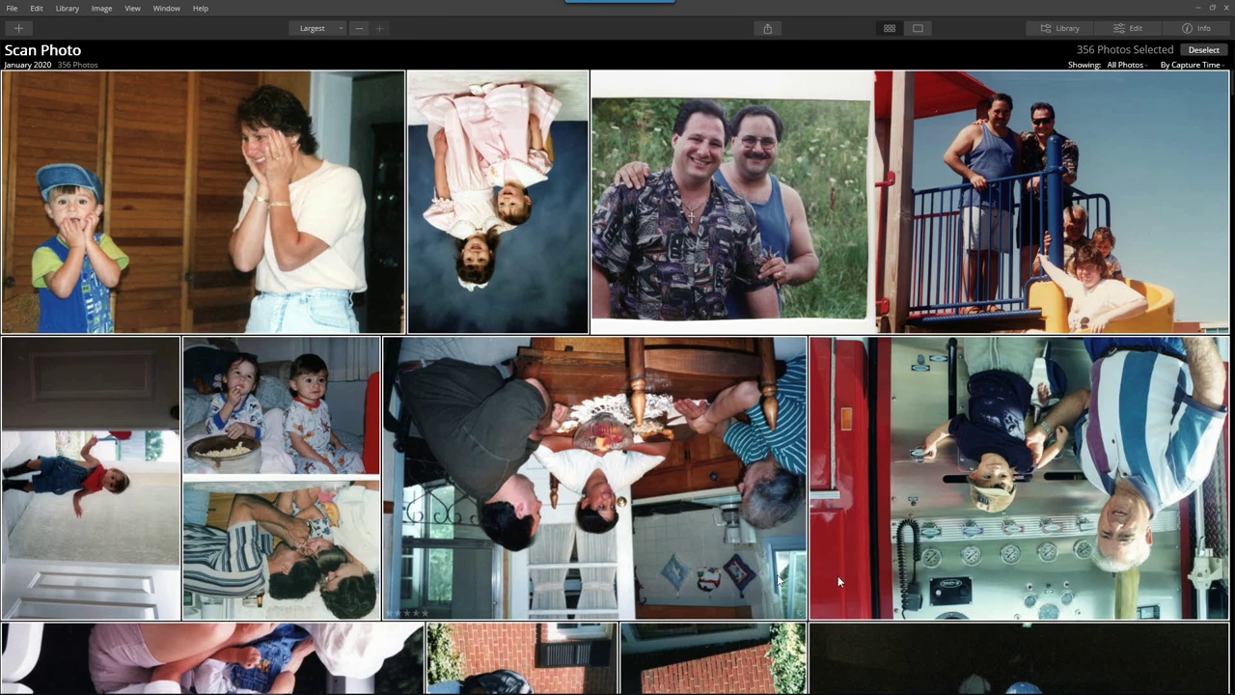
Open Vanelli-Scan001.jpg alone for editing, showing the Essentials tools and Looks presets
right_click(215, 201)
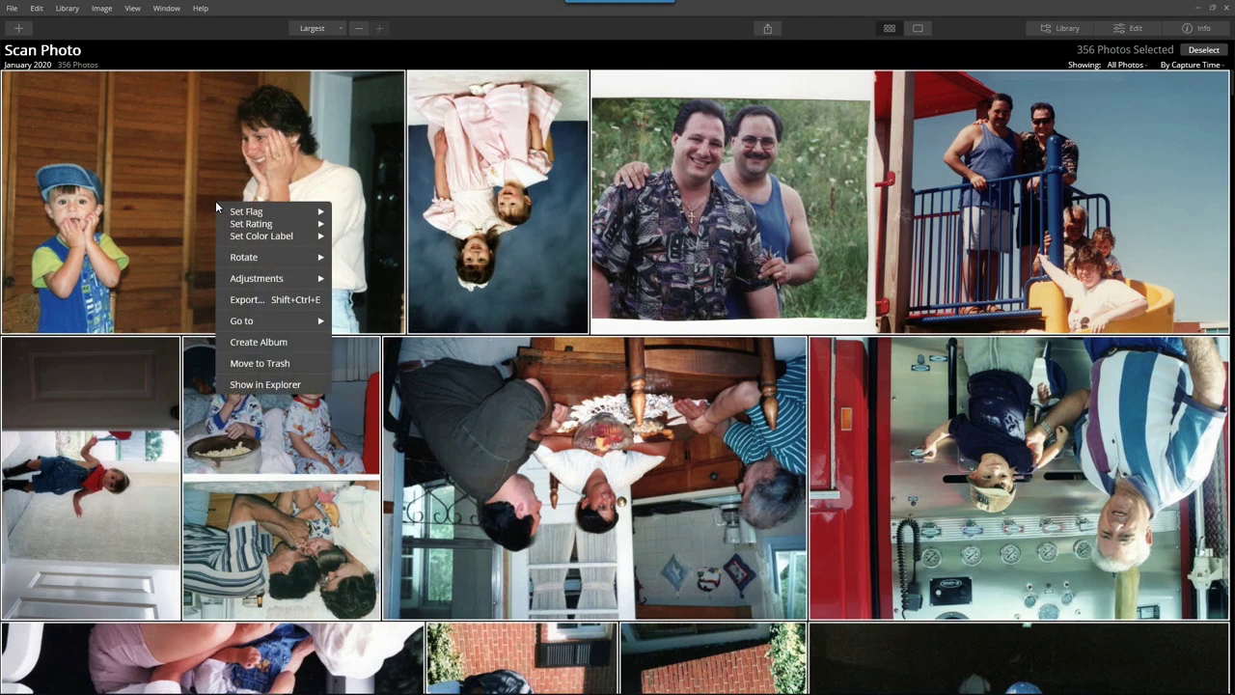
click(261, 384)
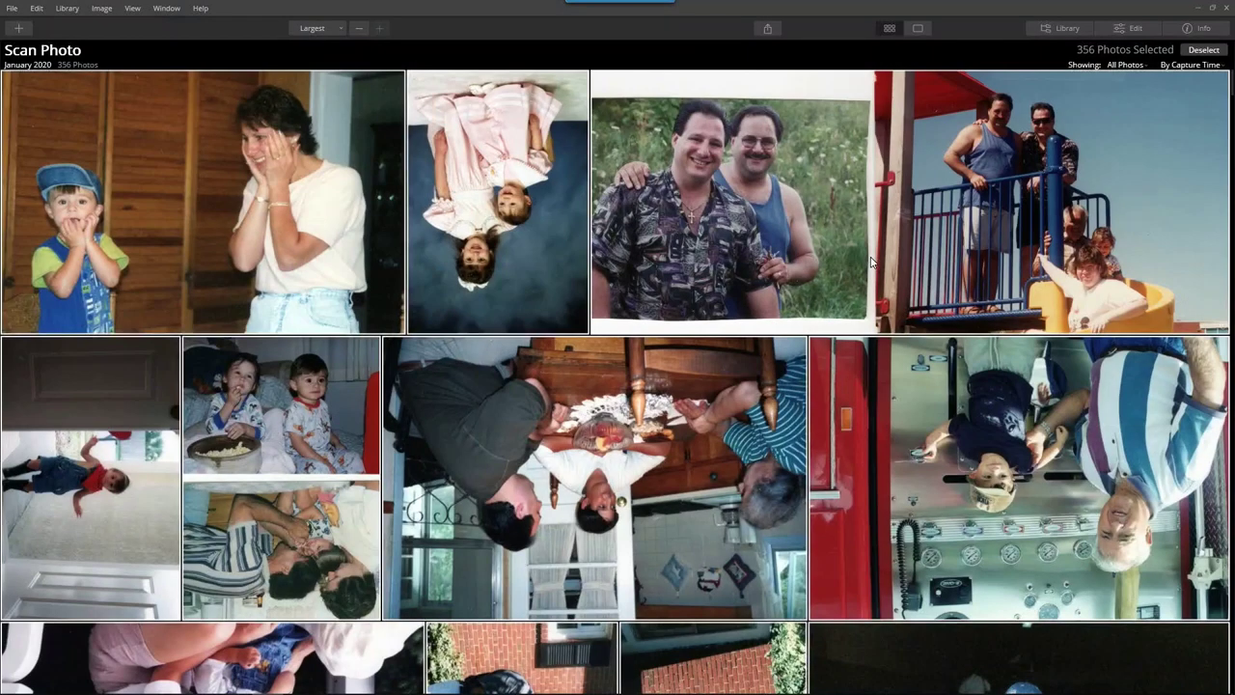
double_click(130, 222)
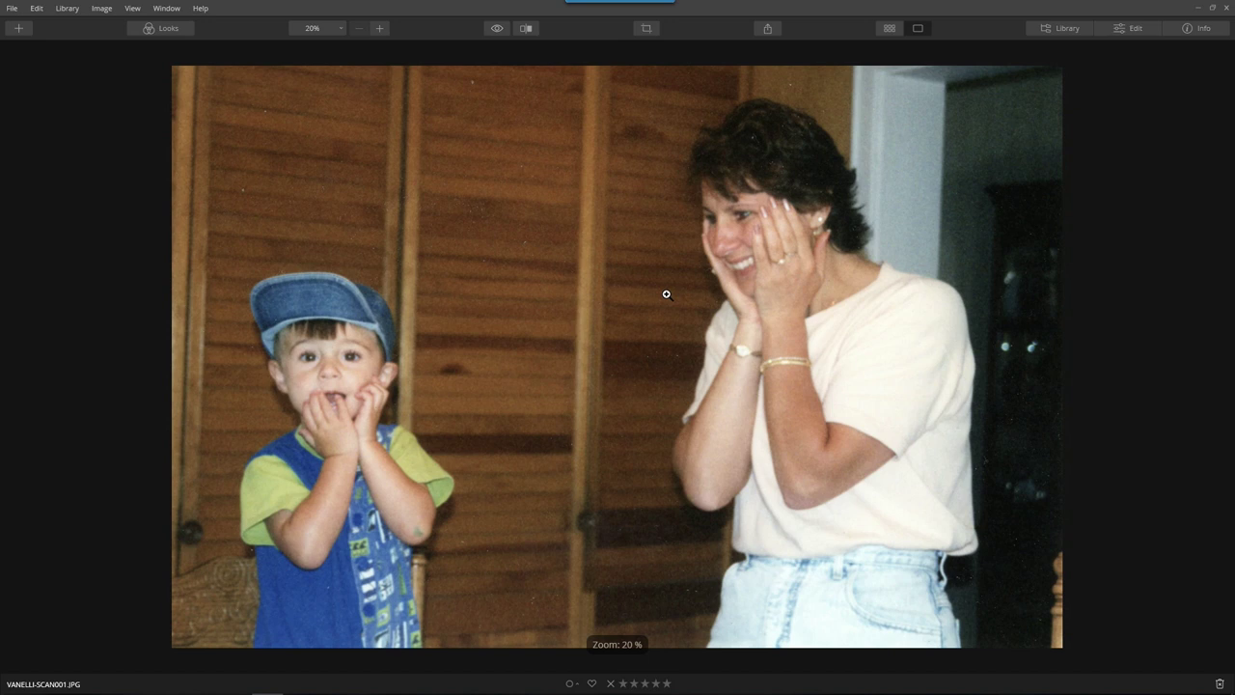
click(1129, 28)
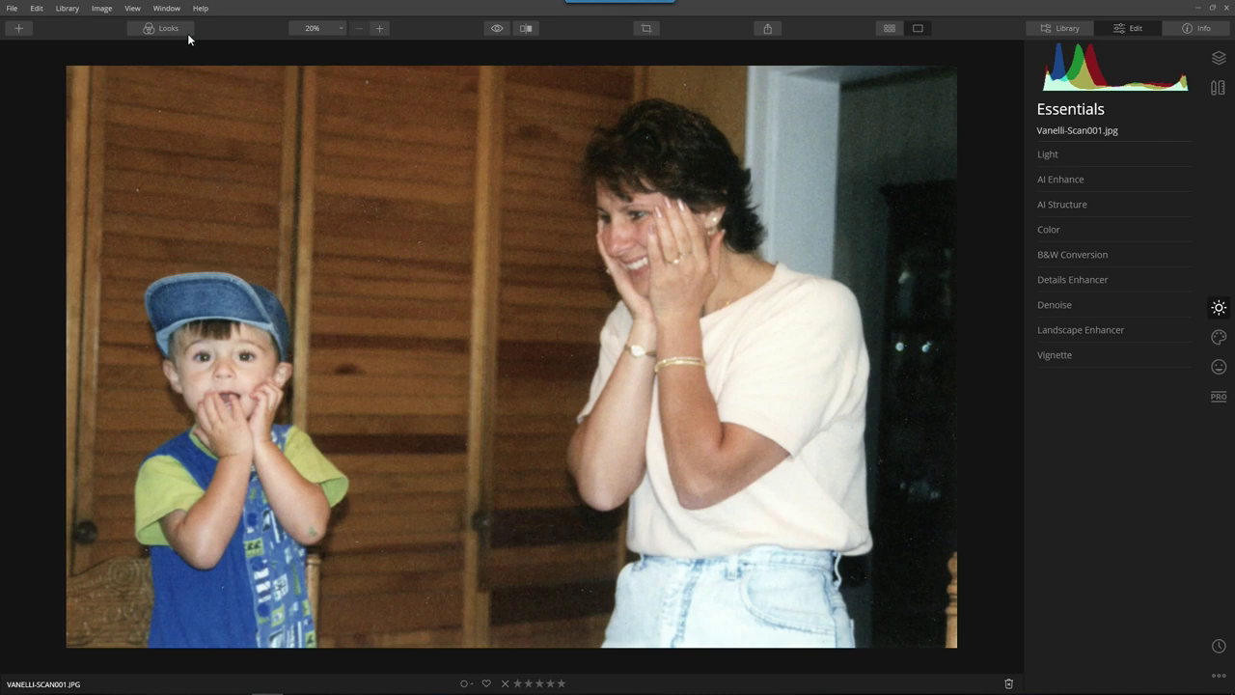
click(153, 29)
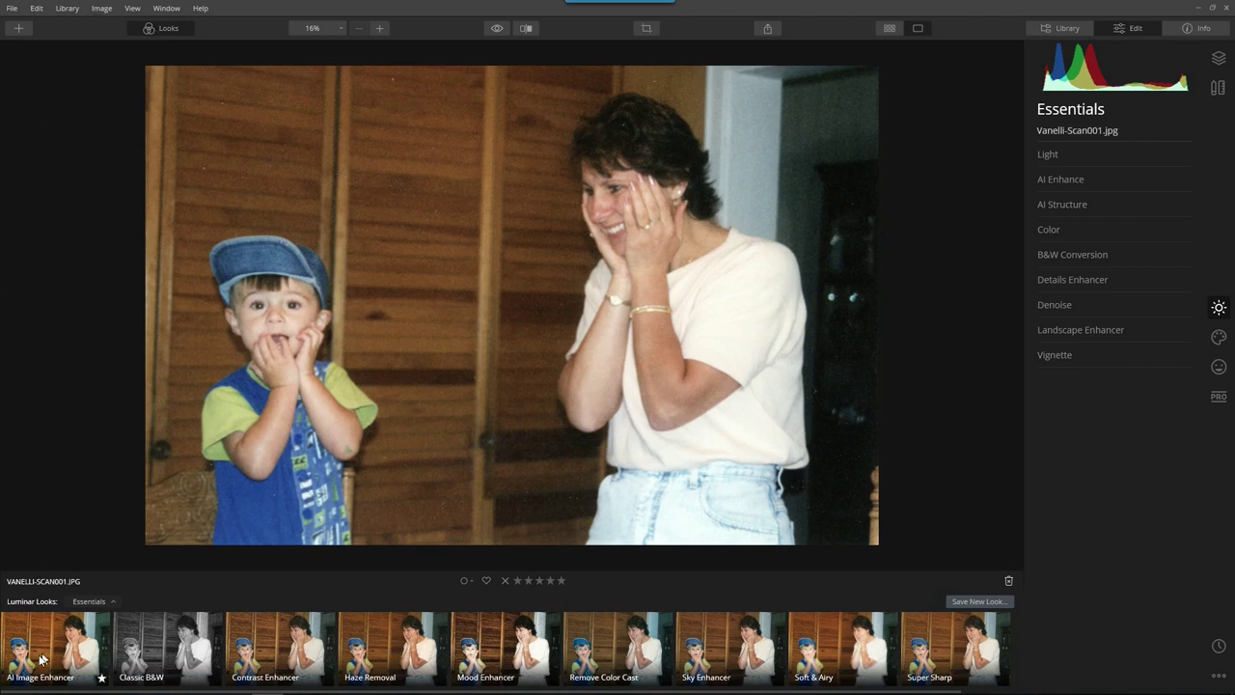
Raise the first scan's AI Accent to 60 in the AI Enhance section
click(1060, 179)
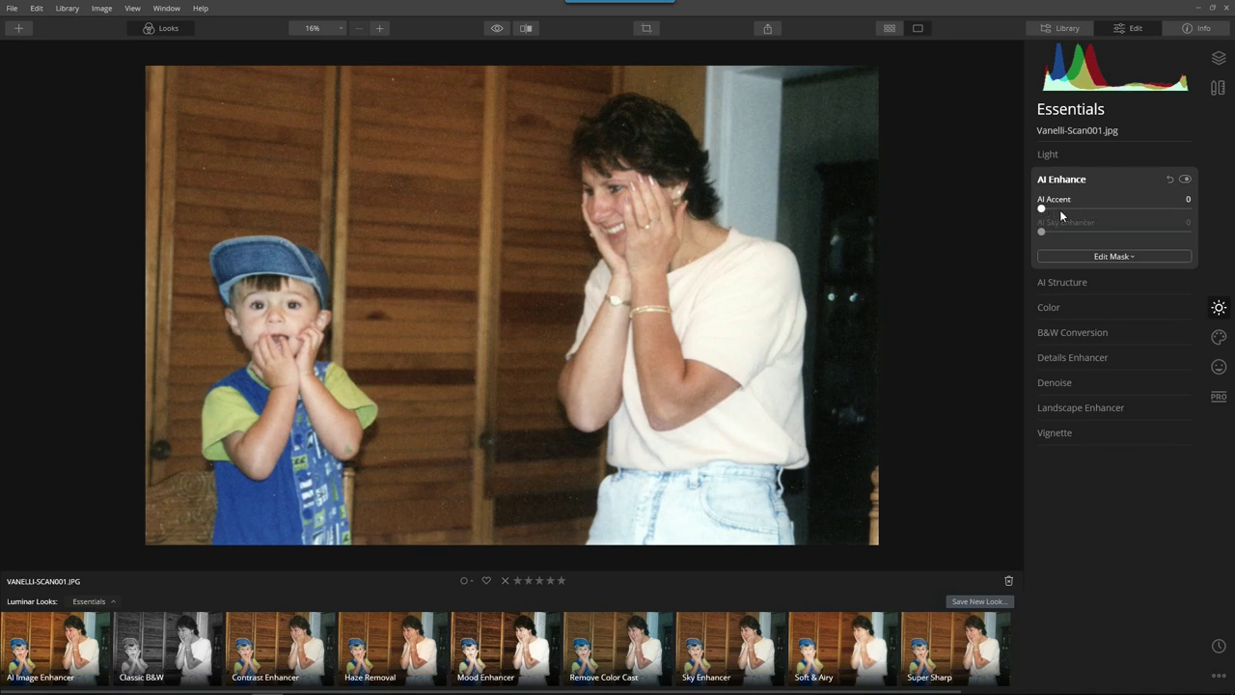
drag(1040, 209, 1128, 211)
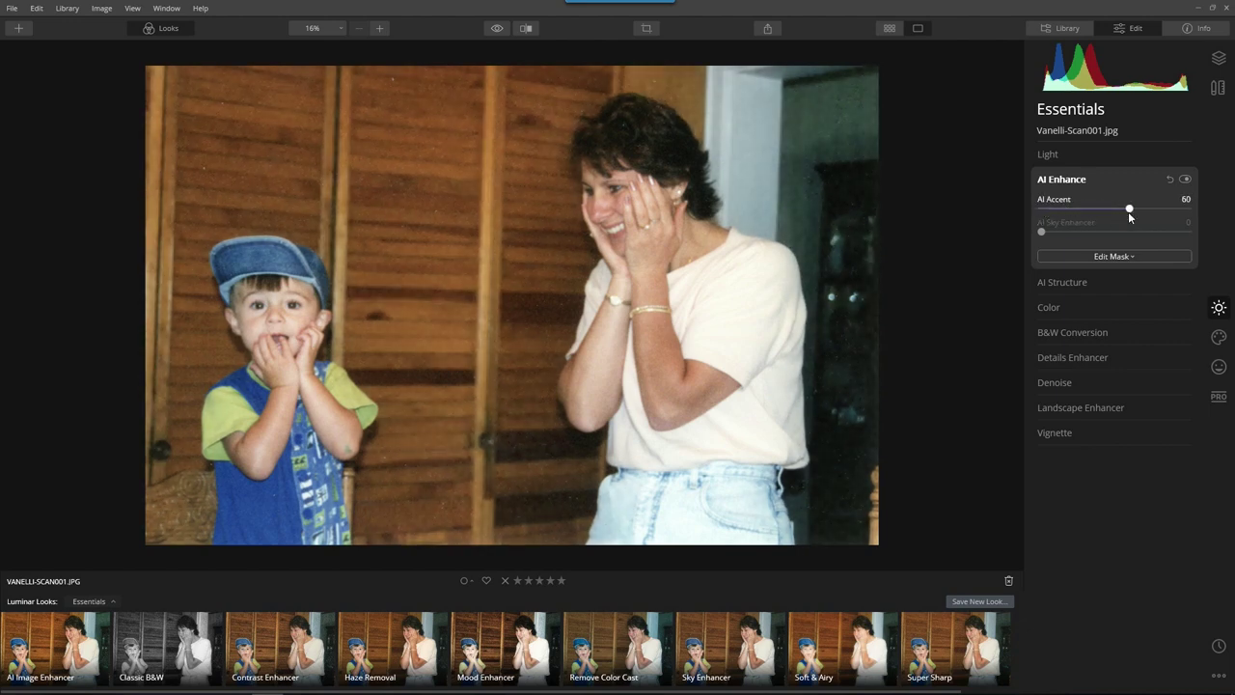
click(1046, 181)
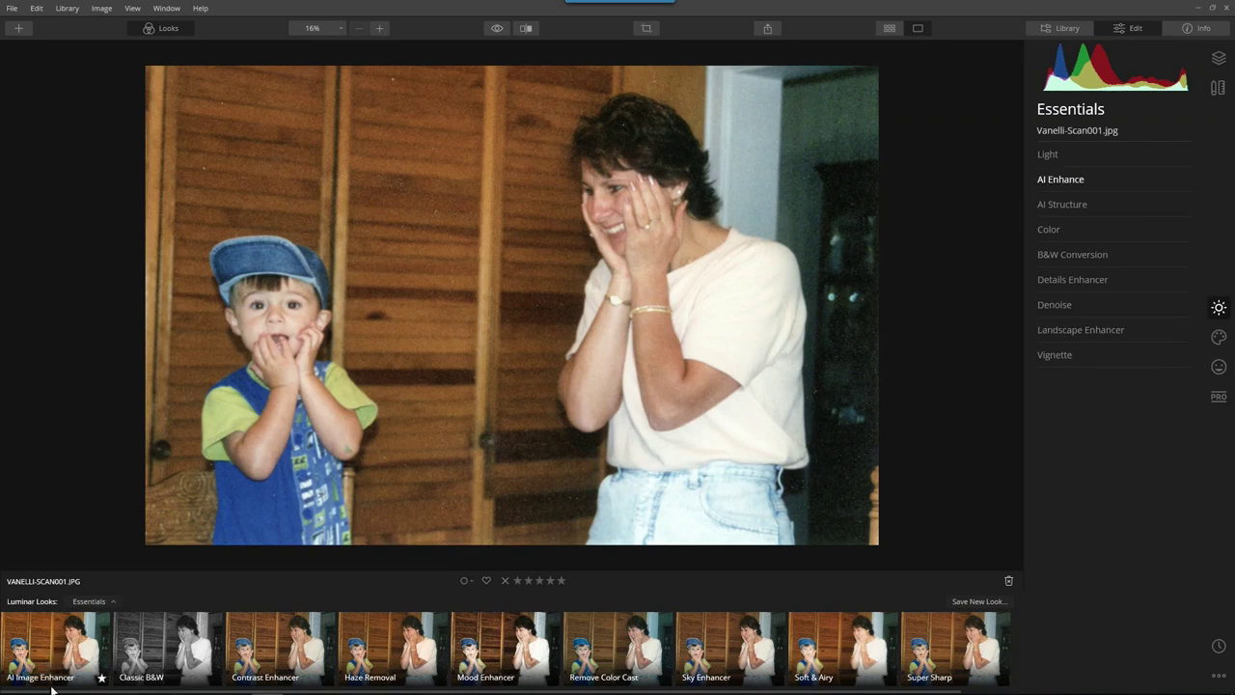
Apply the AI Image Enhancer look and lower Light's Shadows to -78
click(36, 634)
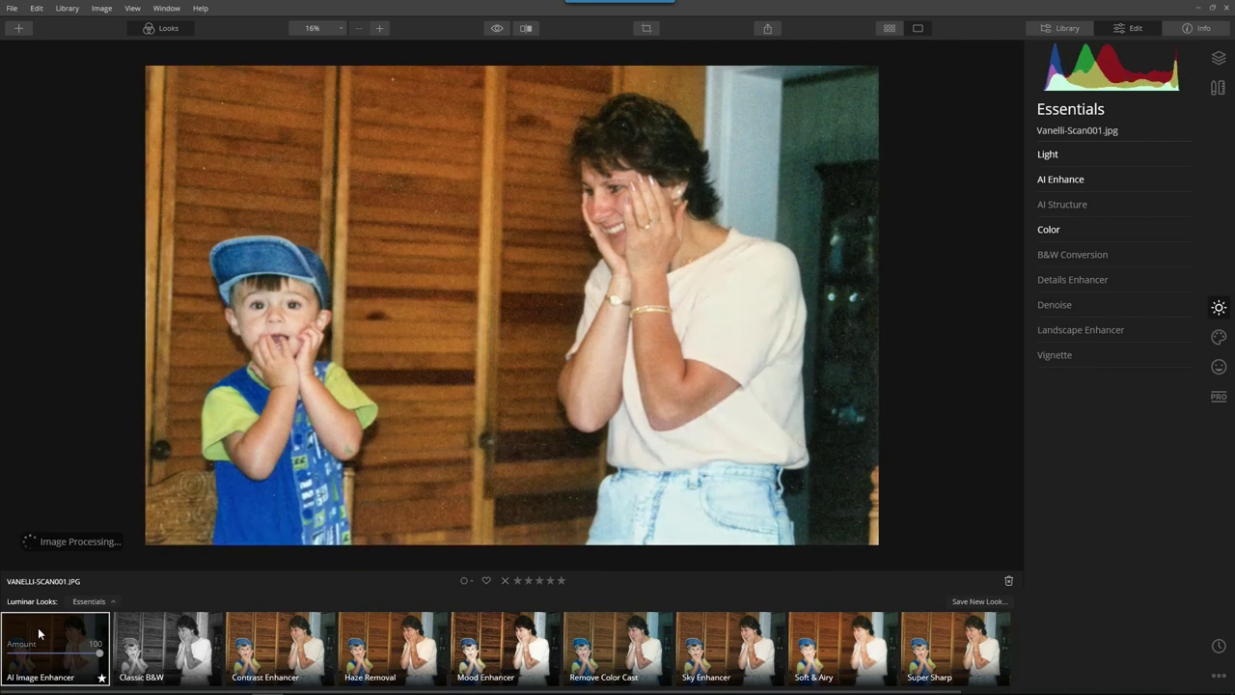
click(1058, 161)
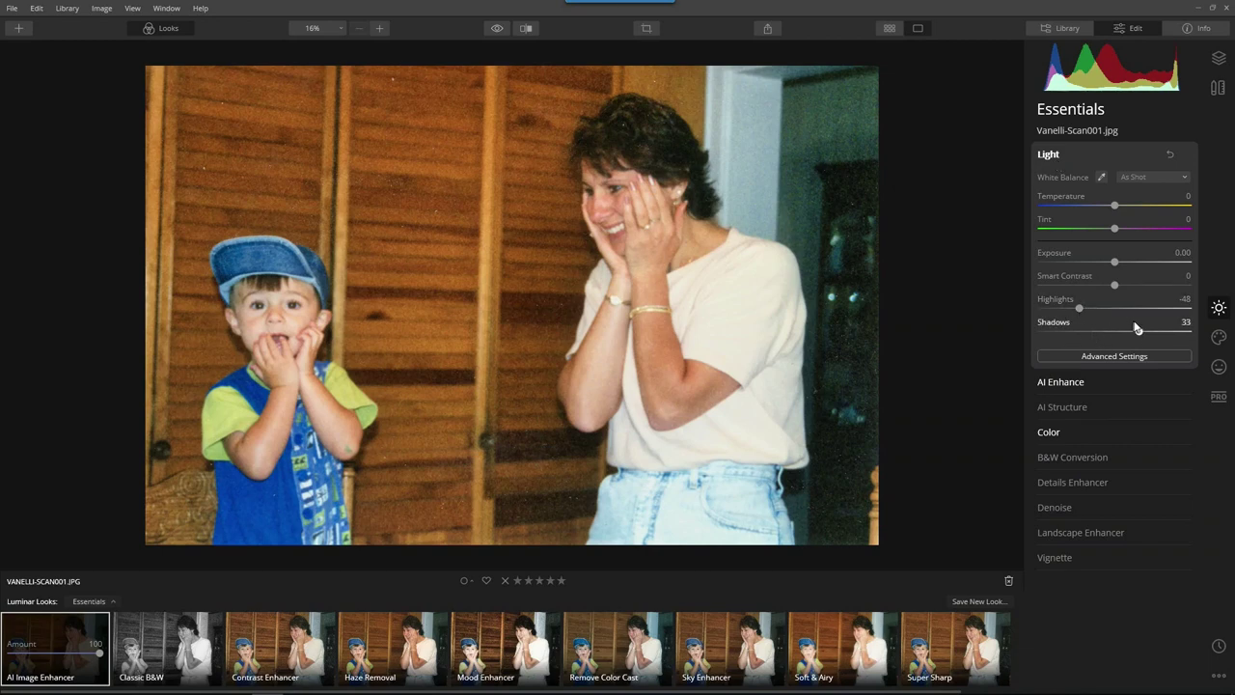
drag(1138, 329, 1080, 336)
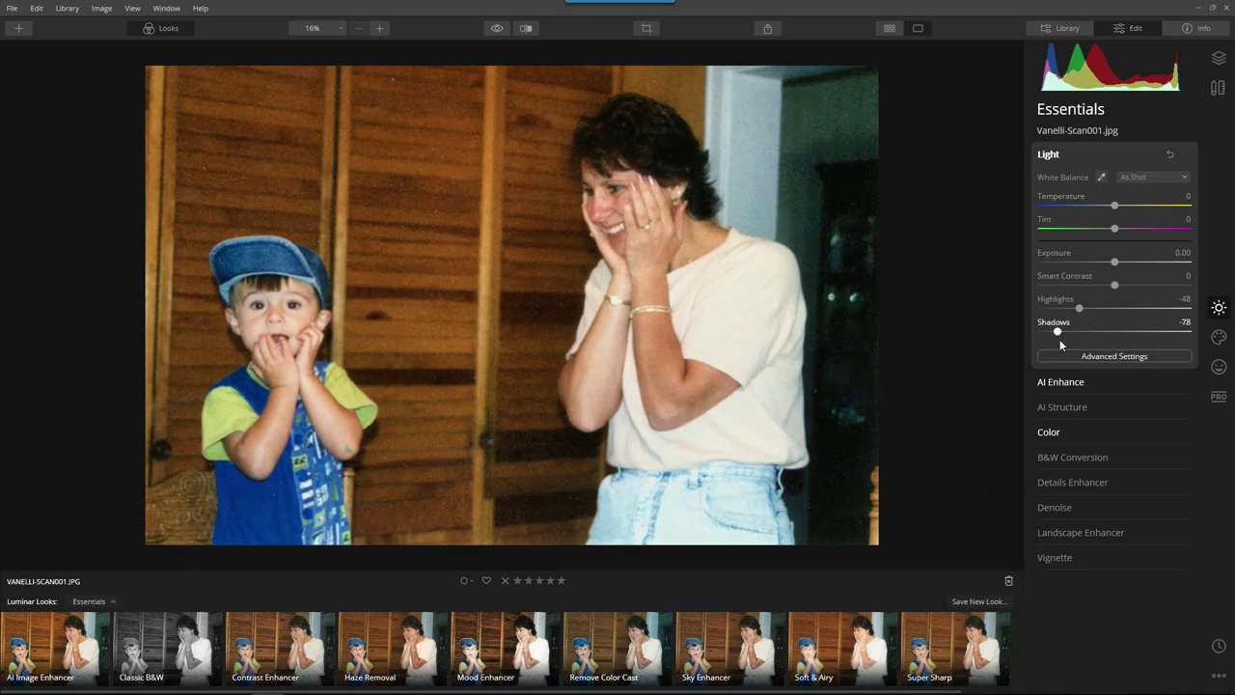
Lower the AI Accent strength in the AI Enhance section
click(1048, 155)
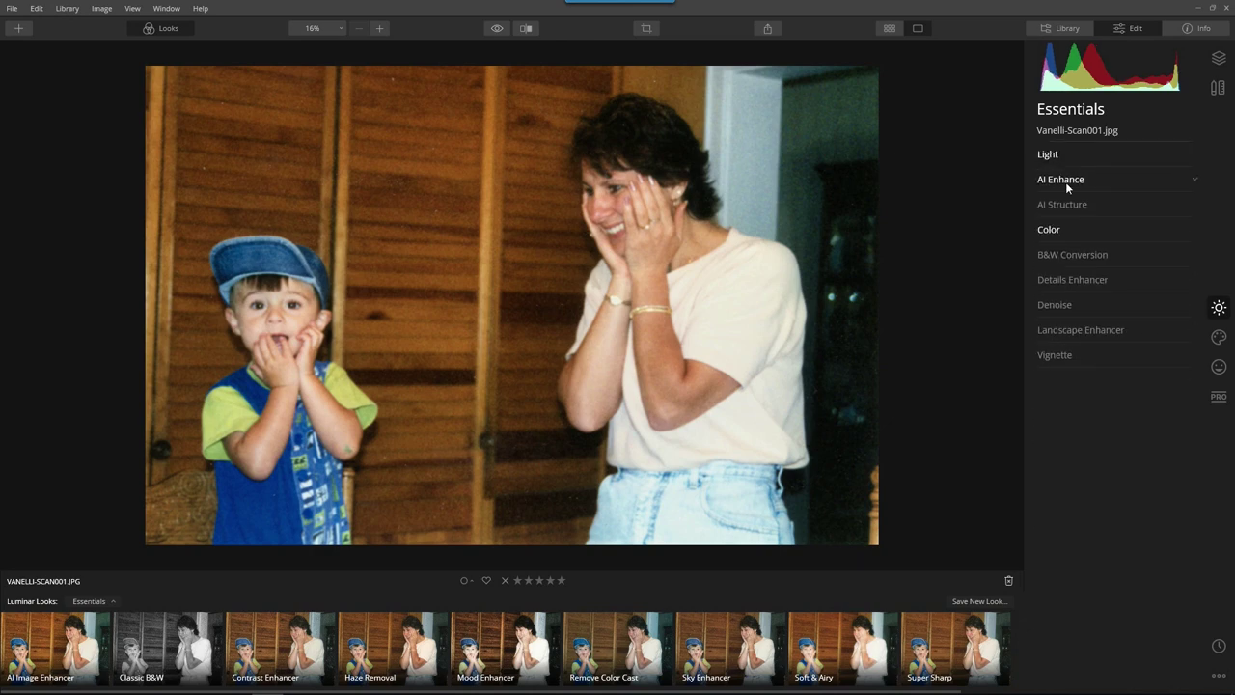
click(1065, 179)
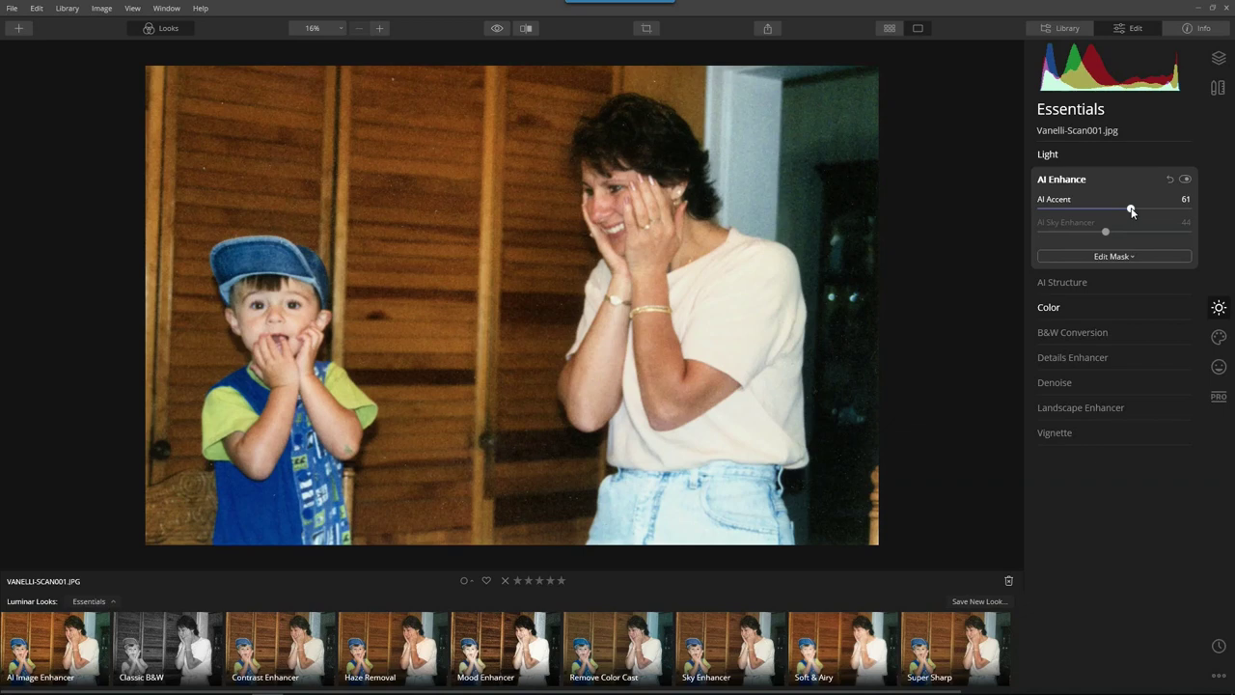
drag(1131, 210, 1071, 213)
click(1056, 181)
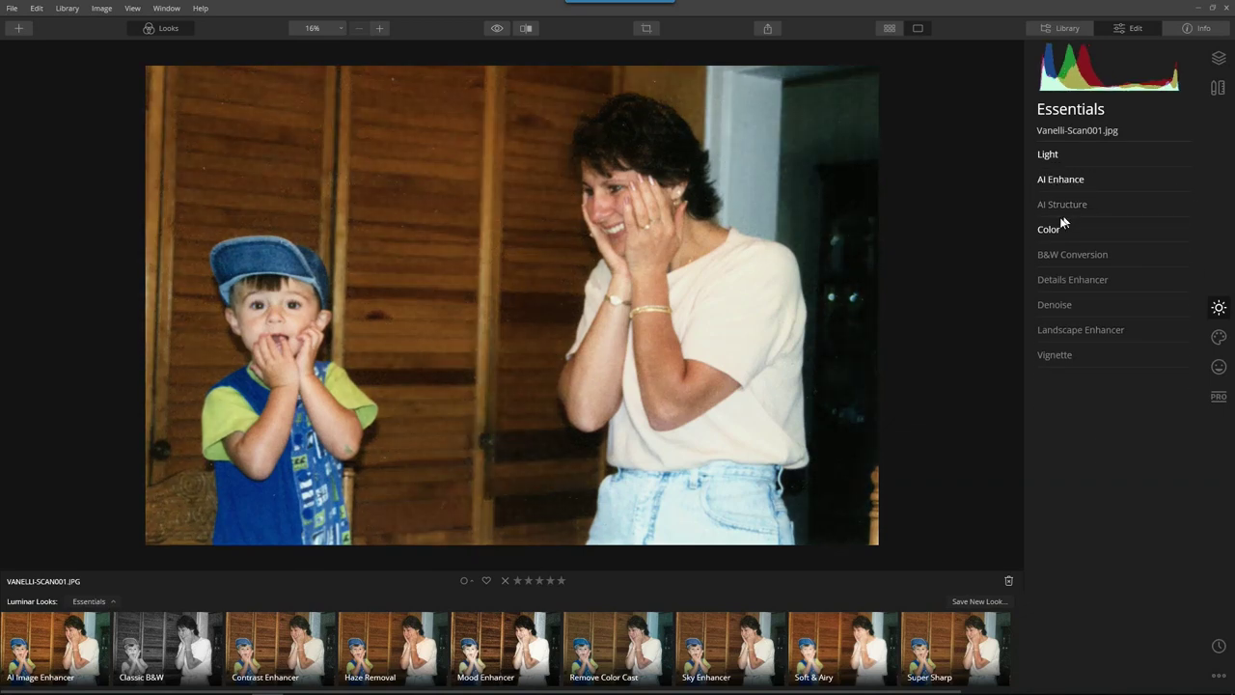
Raise Color Vibrance to 32, then compare the edit against the original
click(1050, 232)
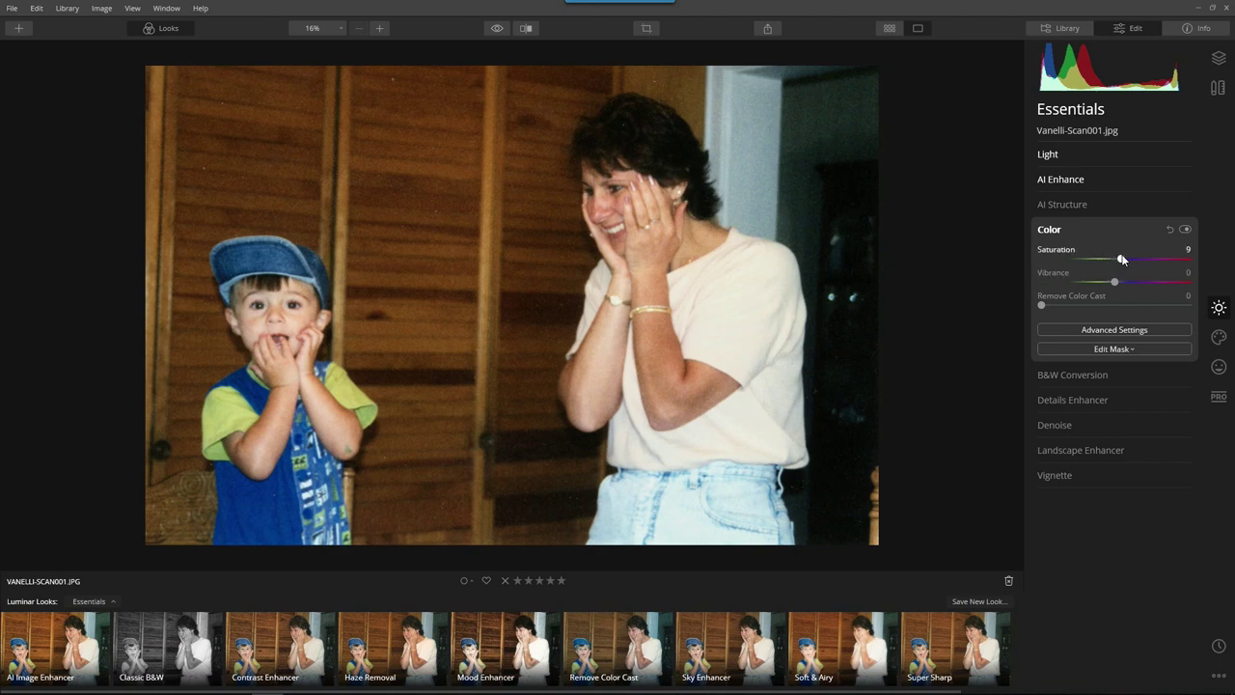
mouse_move(1115, 281)
mouse_down()
mouse_move(1138, 283)
mouse_move(1120, 263)
mouse_up()
click(1051, 230)
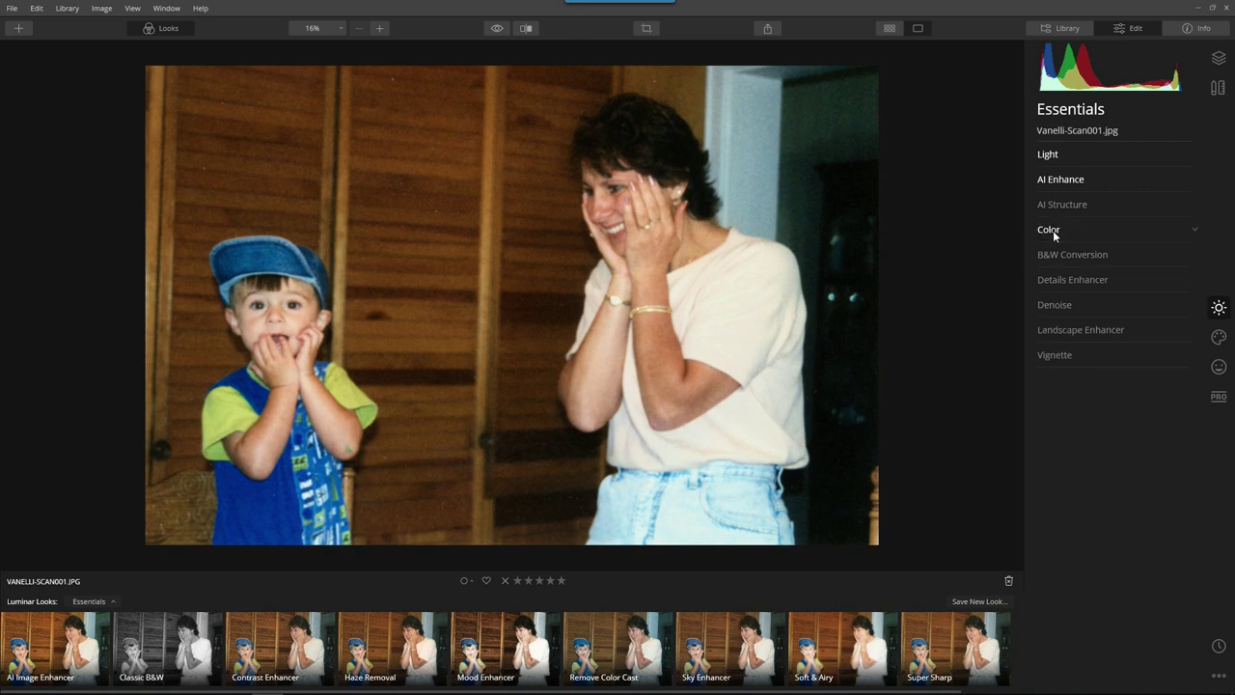
click(501, 29)
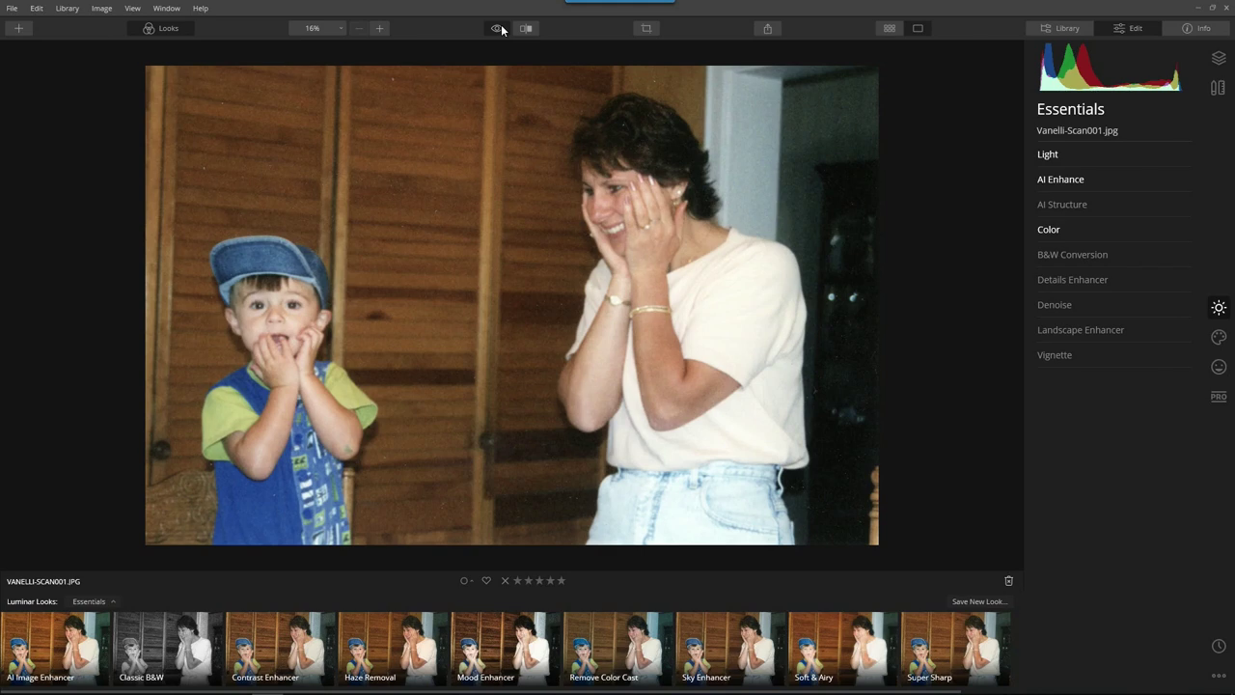
click(498, 30)
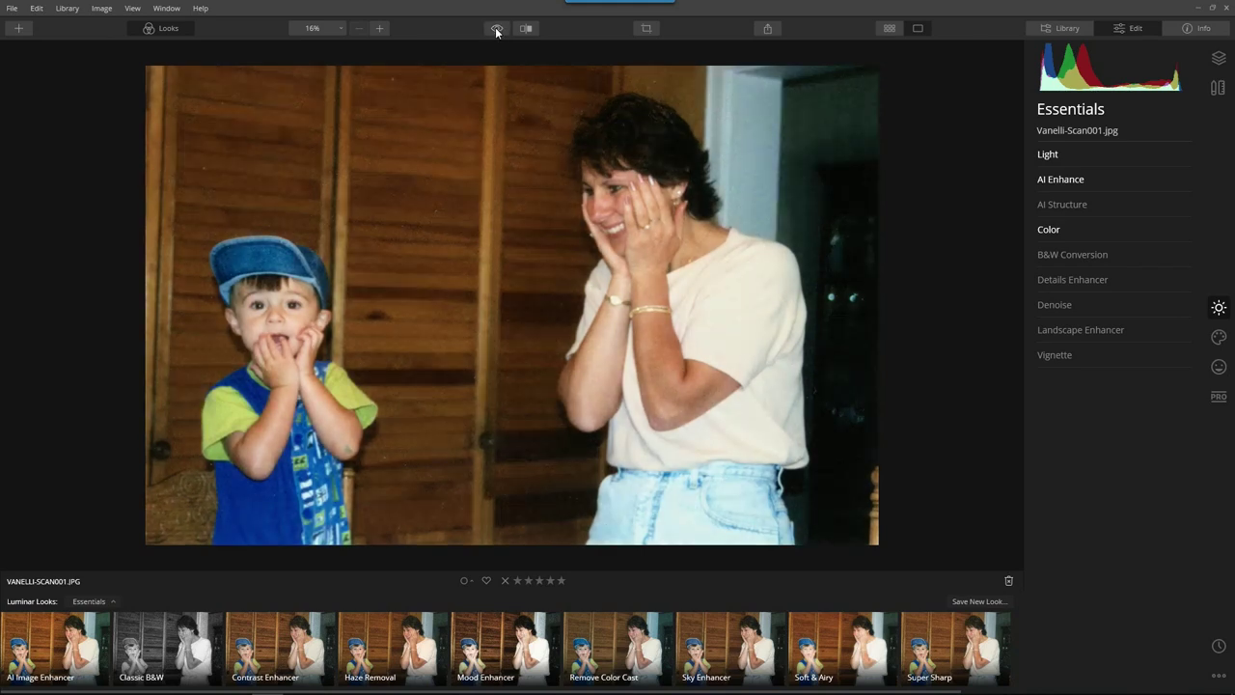
Set Luminosity Denoise to 62 and Color Denoise to 16
click(1055, 305)
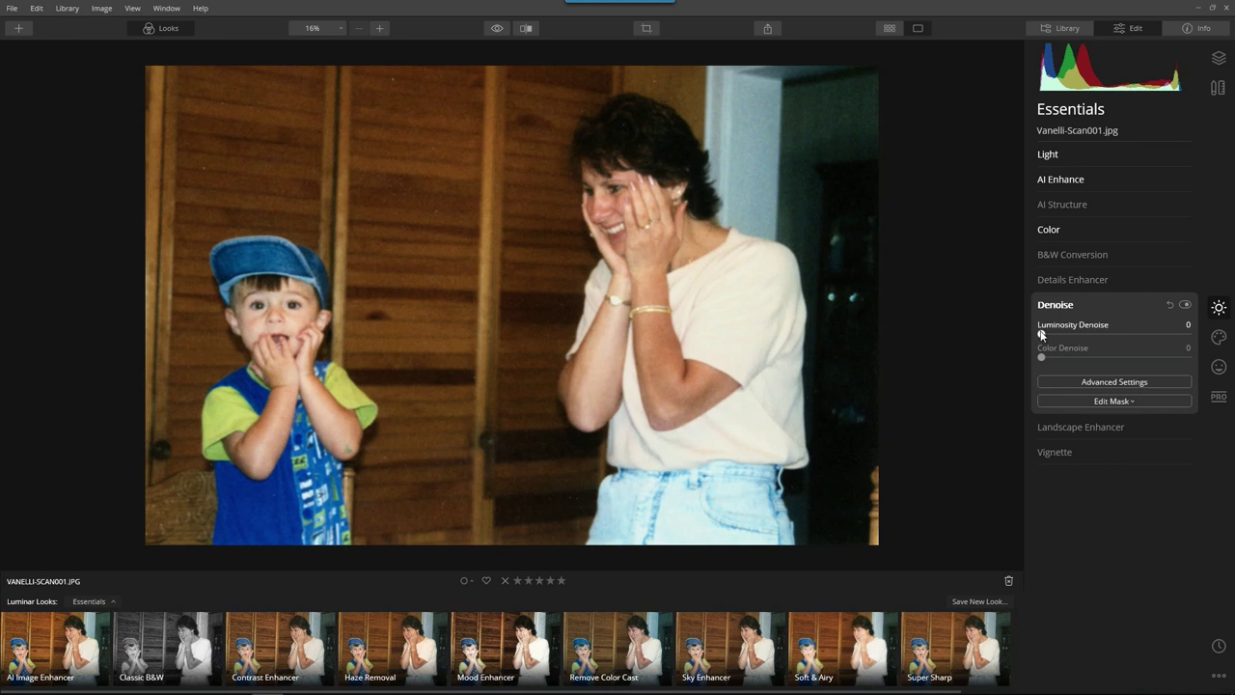
drag(1042, 334, 1133, 338)
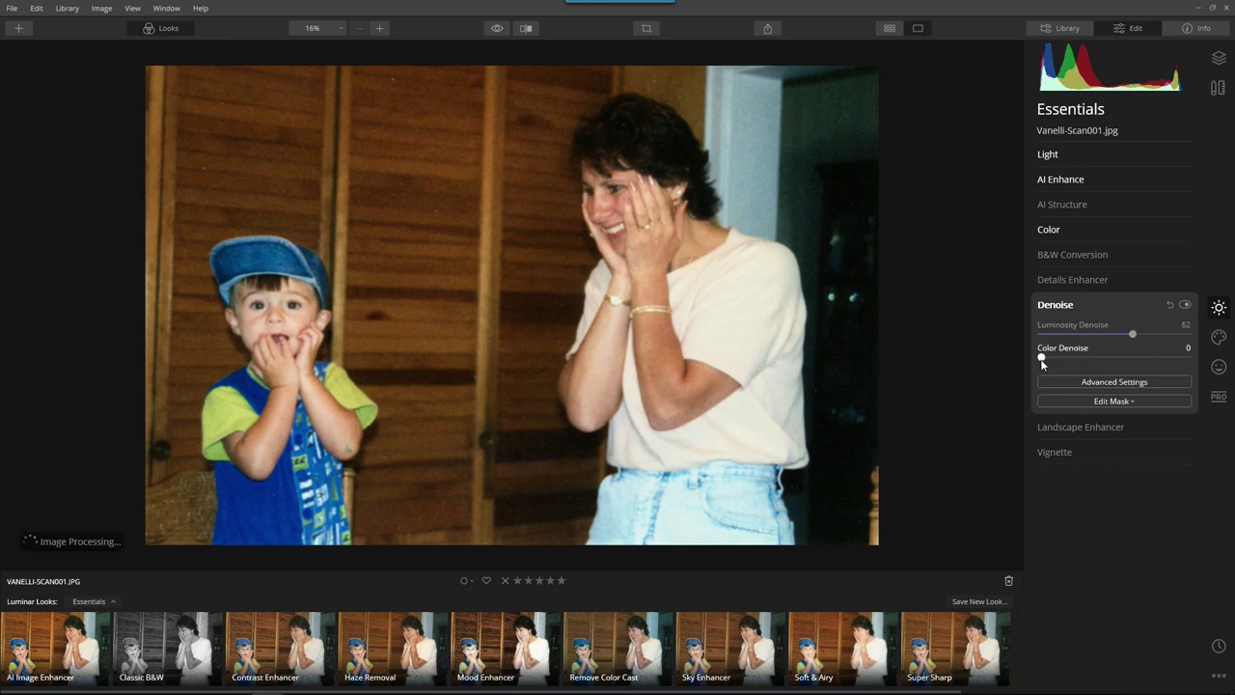
drag(1055, 359, 1064, 357)
Check the denoise on the arm and bracelet at 100% zoom, then fit and compare
click(312, 28)
click(313, 80)
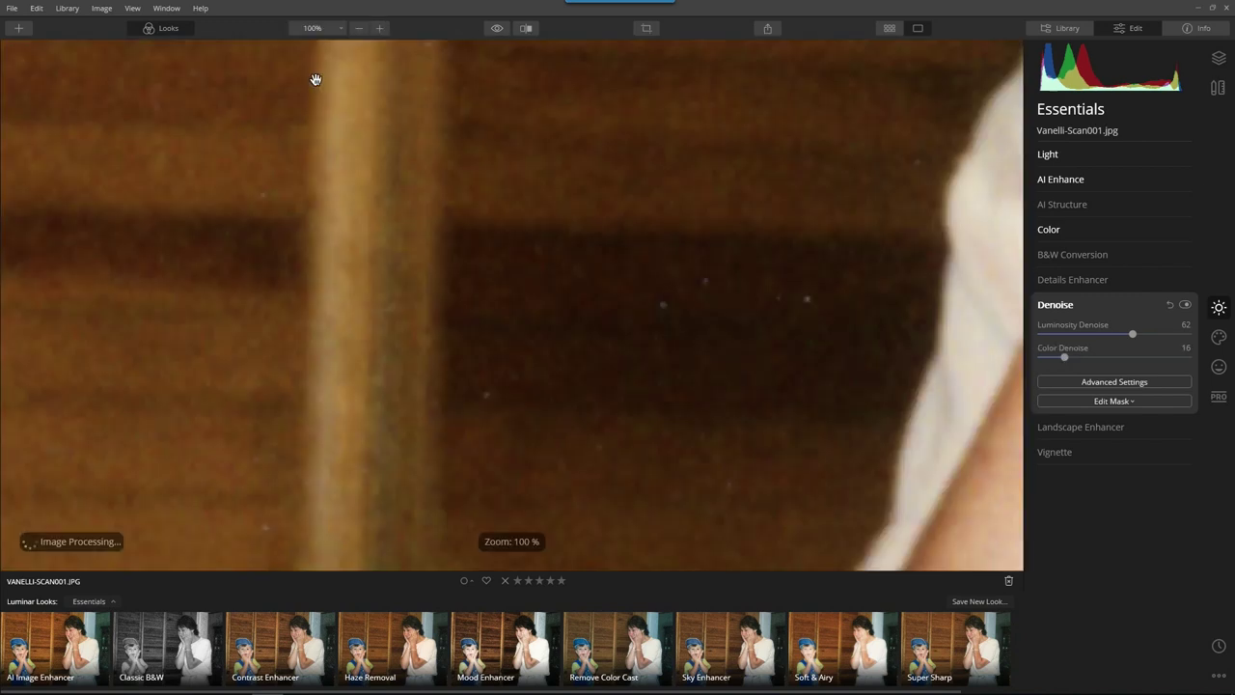
drag(749, 189, 483, 262)
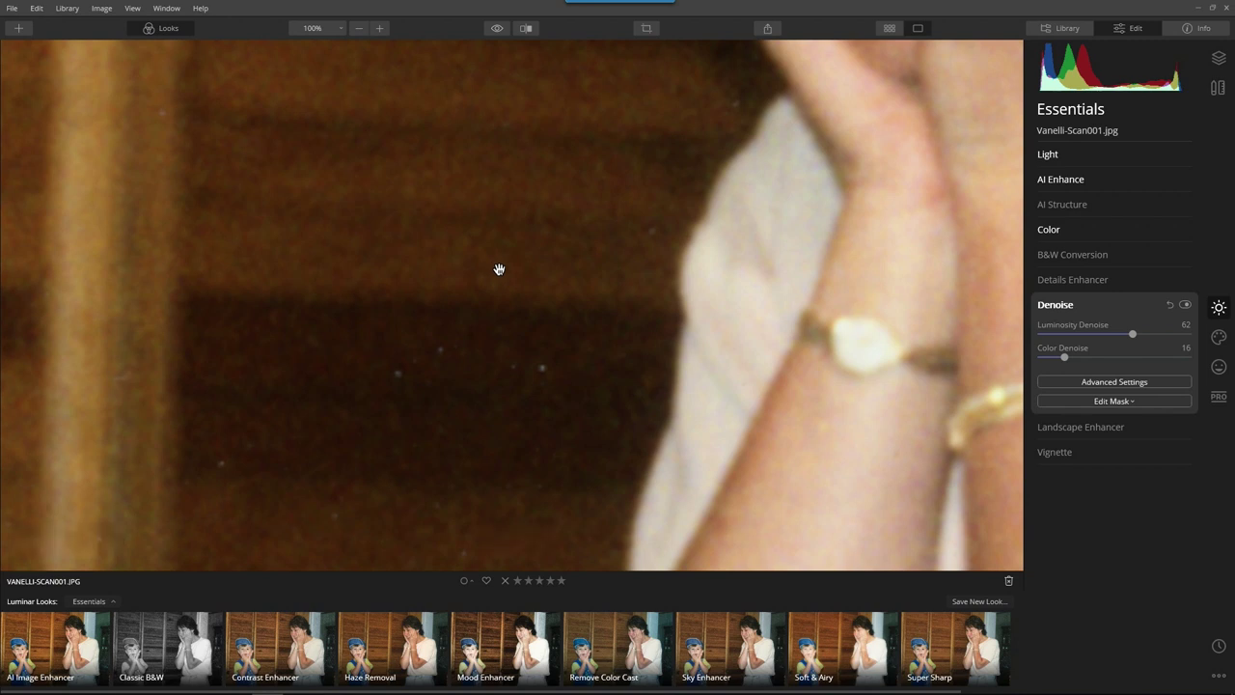
click(1186, 305)
click(1186, 304)
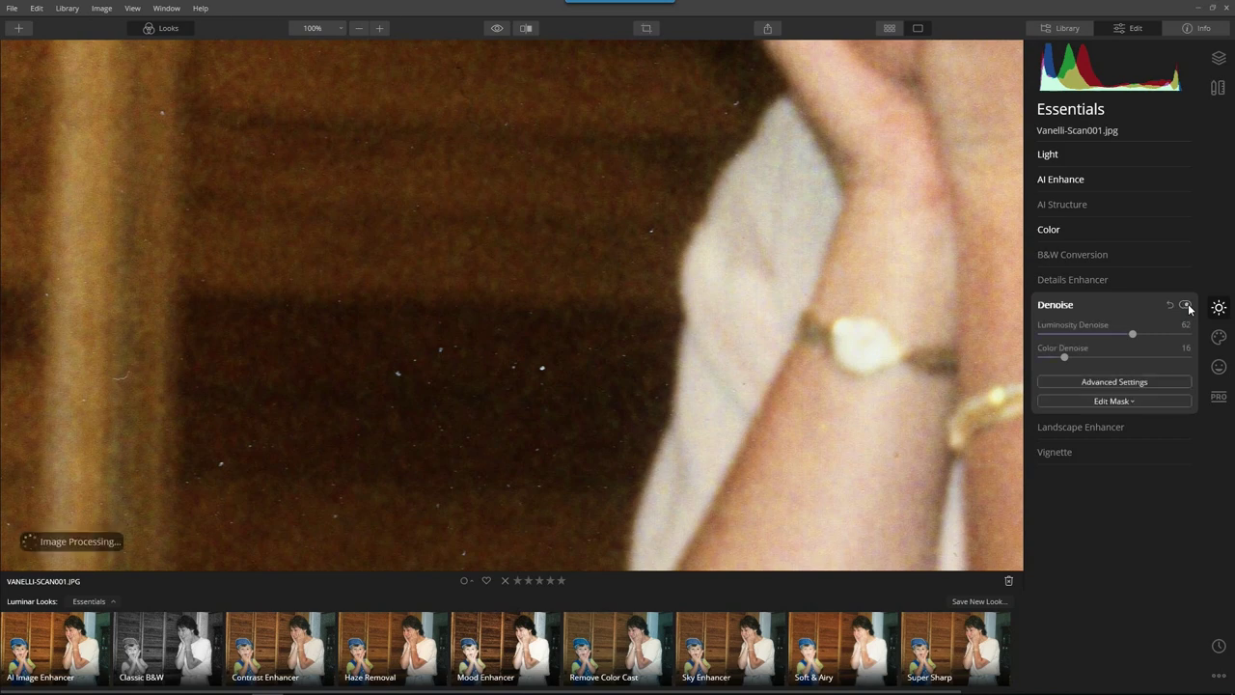
click(768, 248)
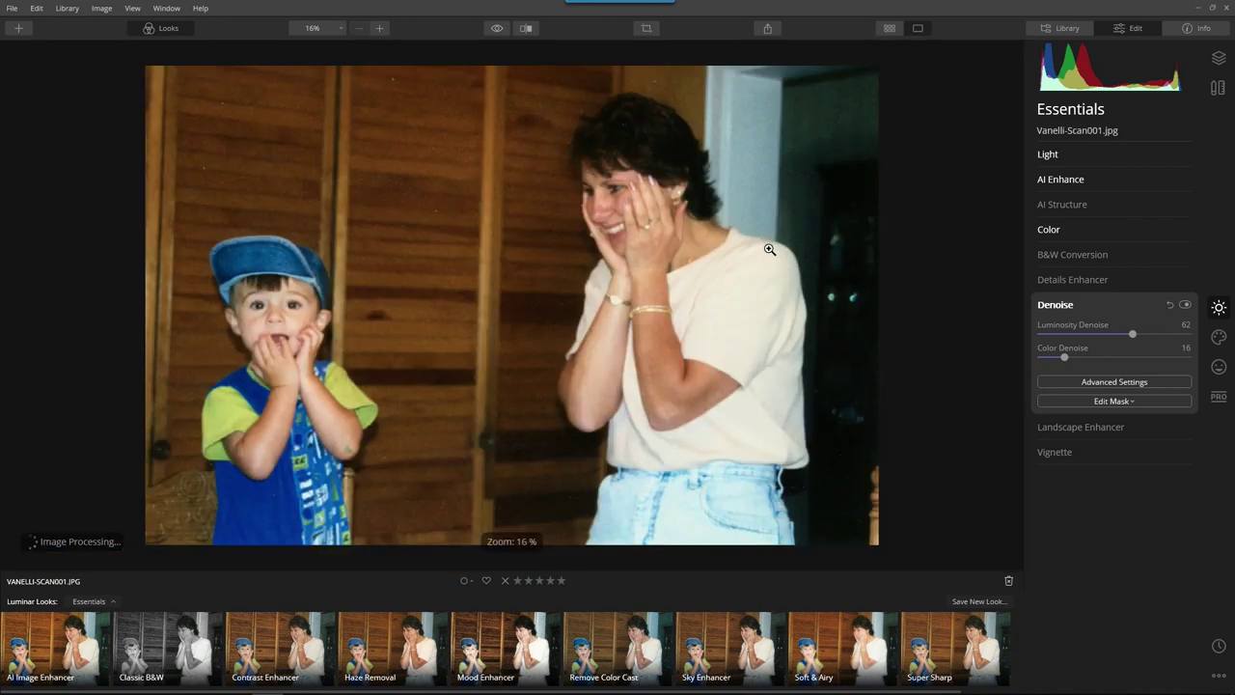
click(497, 28)
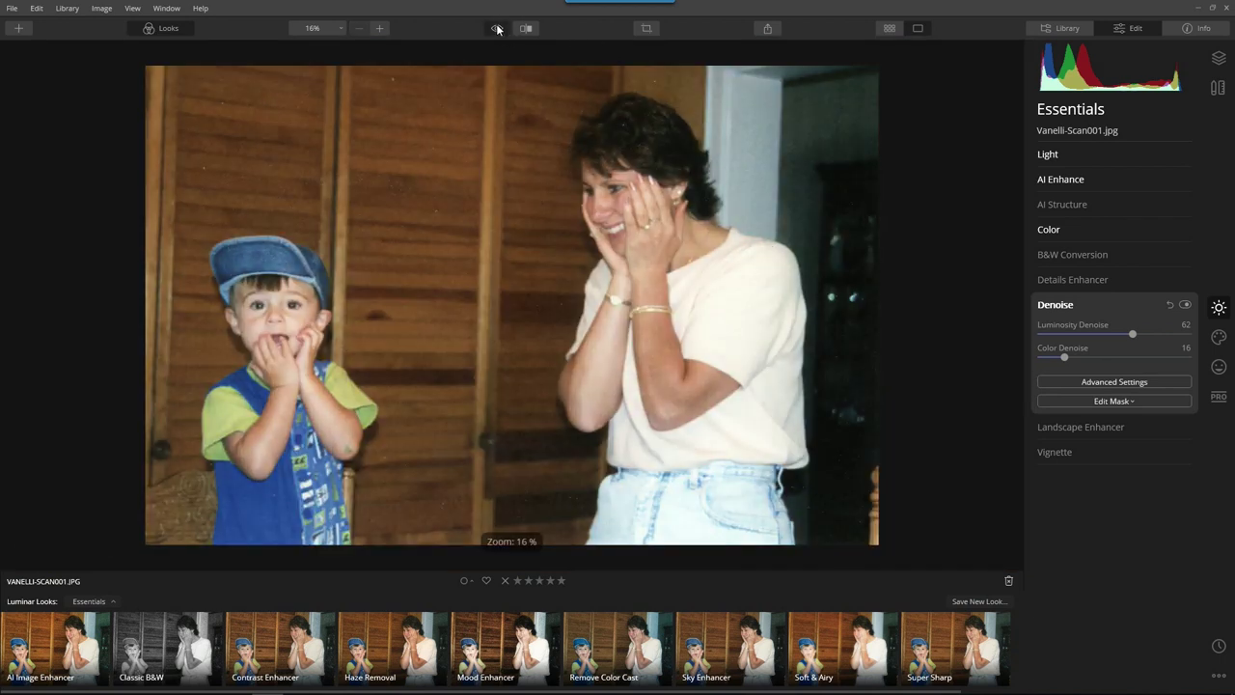
click(497, 28)
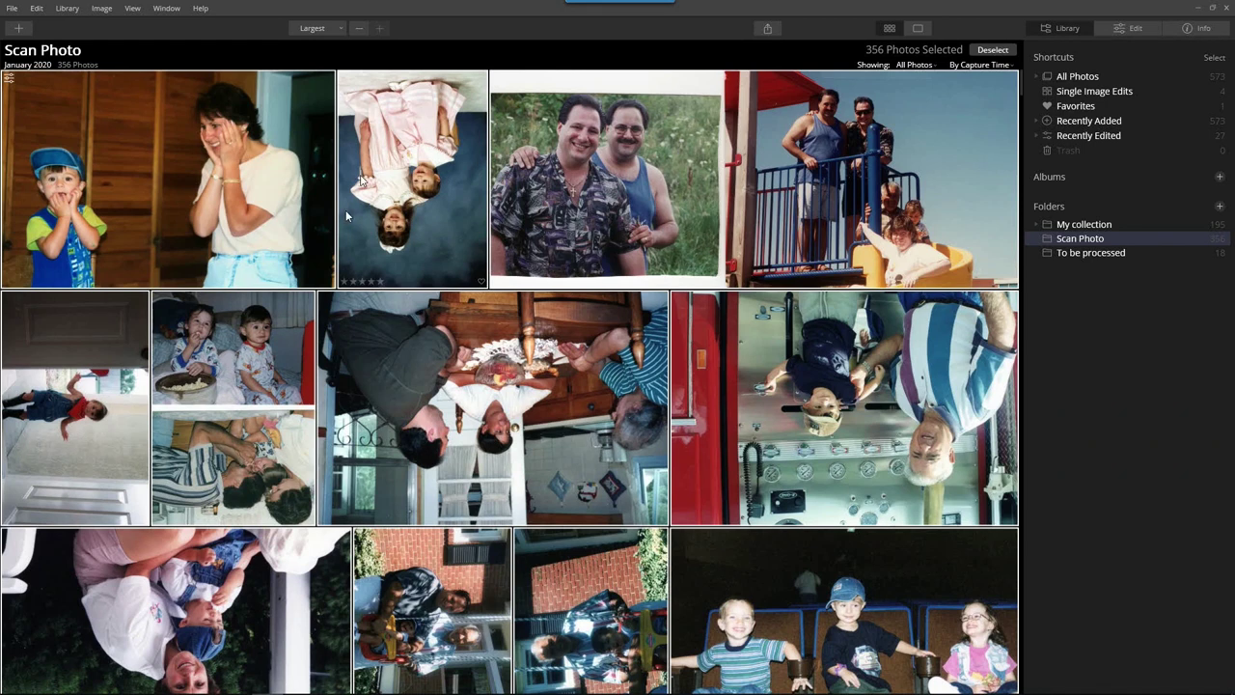
Rotate the selected photos a quarter turn left from the pink-dress photo's menu
right_click(418, 166)
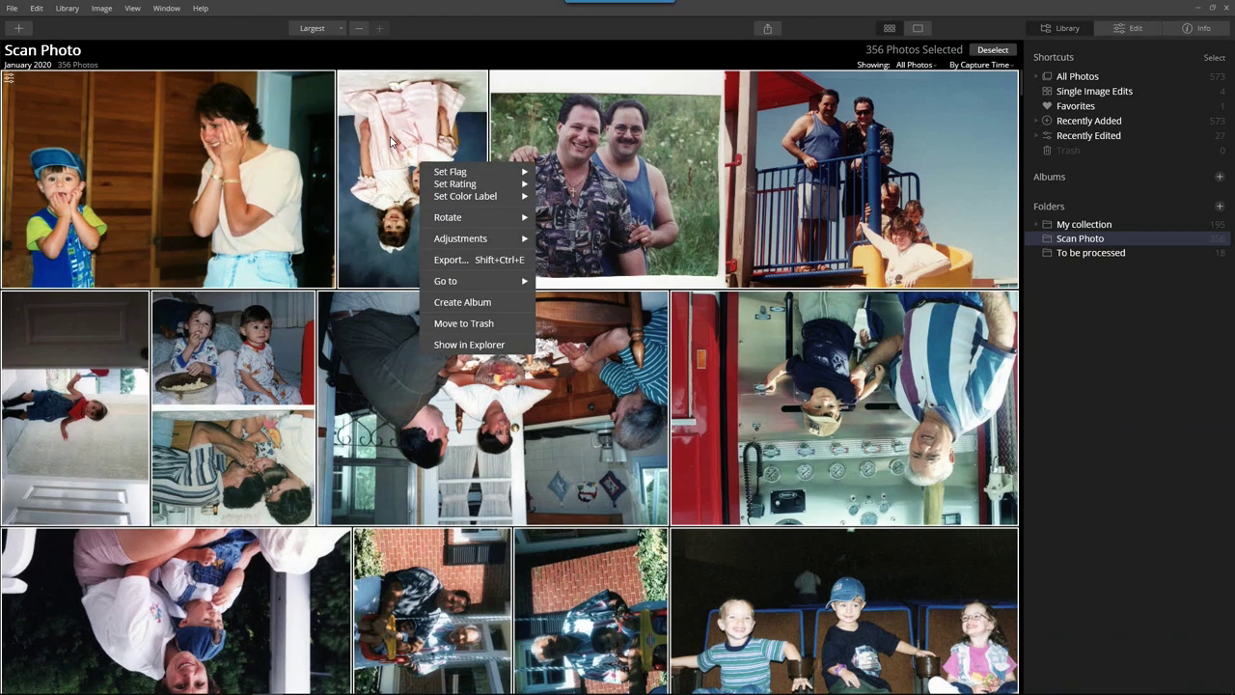
mouse_move(469, 219)
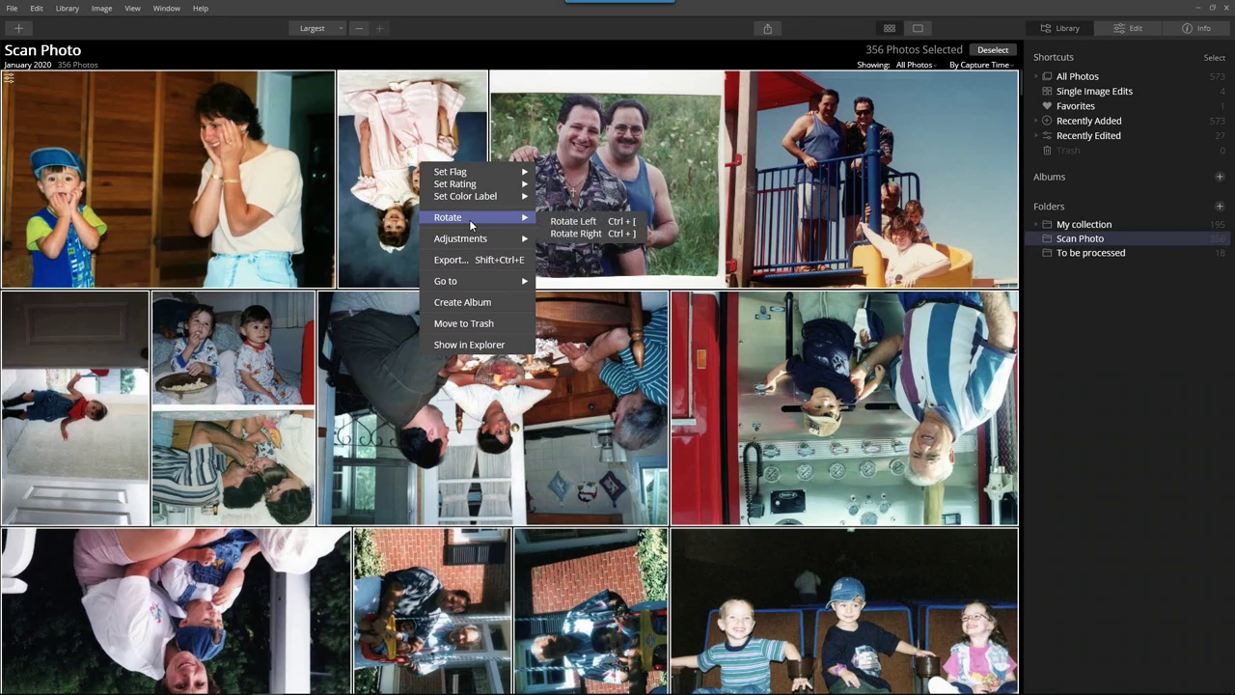
click(556, 223)
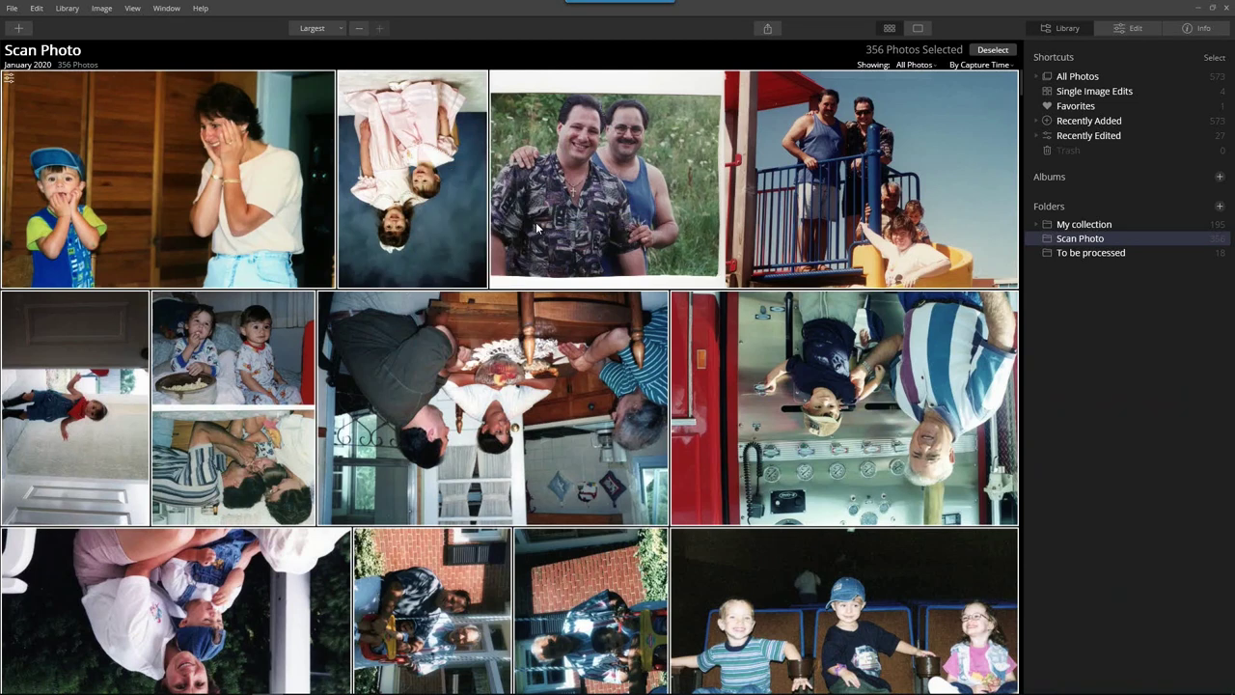
right_click(455, 188)
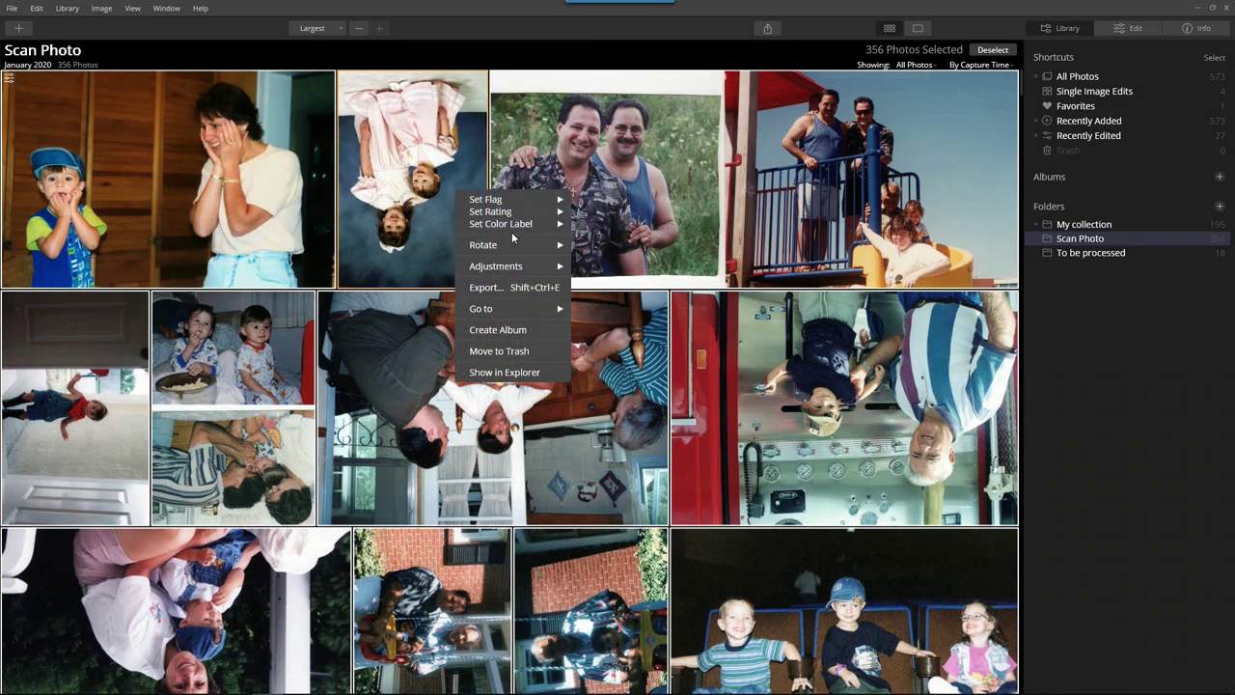
mouse_move(512, 254)
key(Escape)
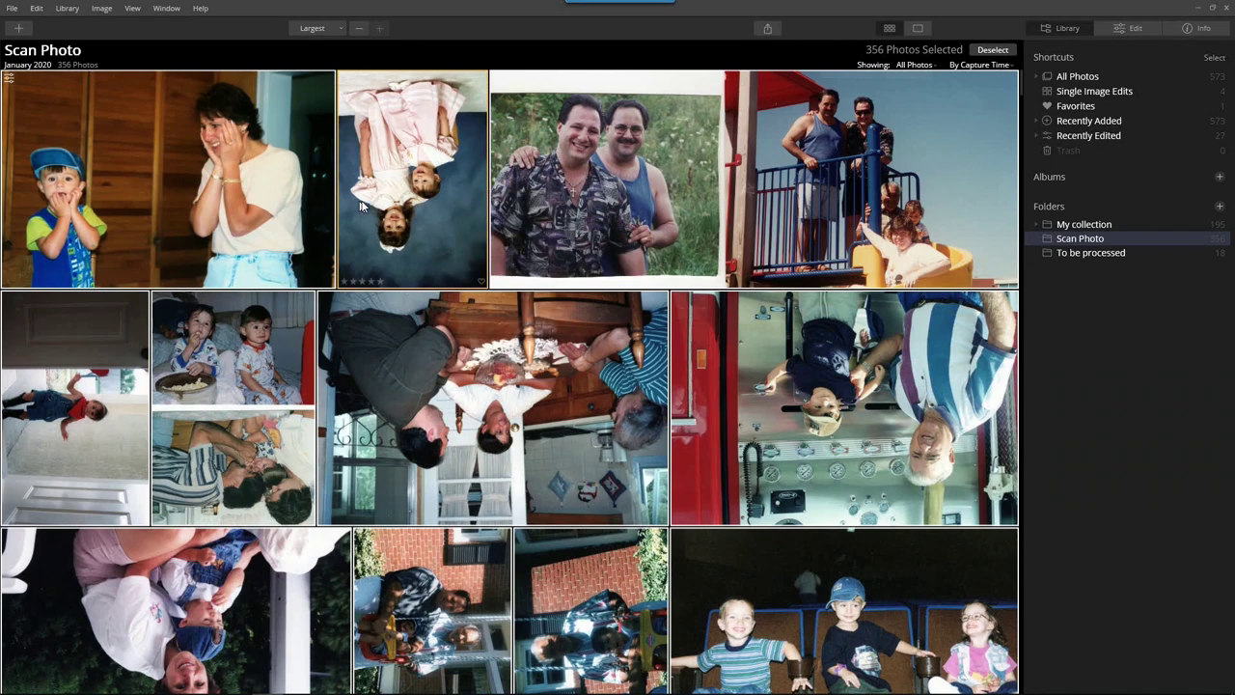
Open the pink-dress photo and rotate it a quarter turn left in Edit view
double_click(419, 209)
right_click(505, 209)
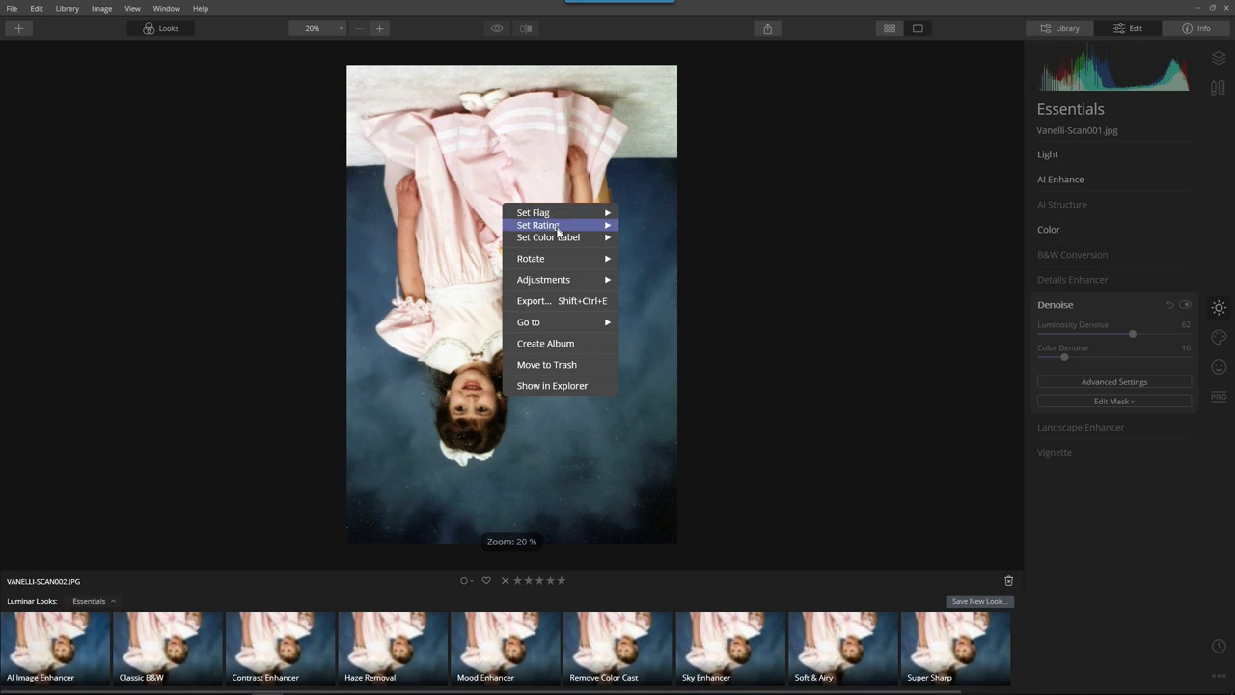
mouse_move(558, 256)
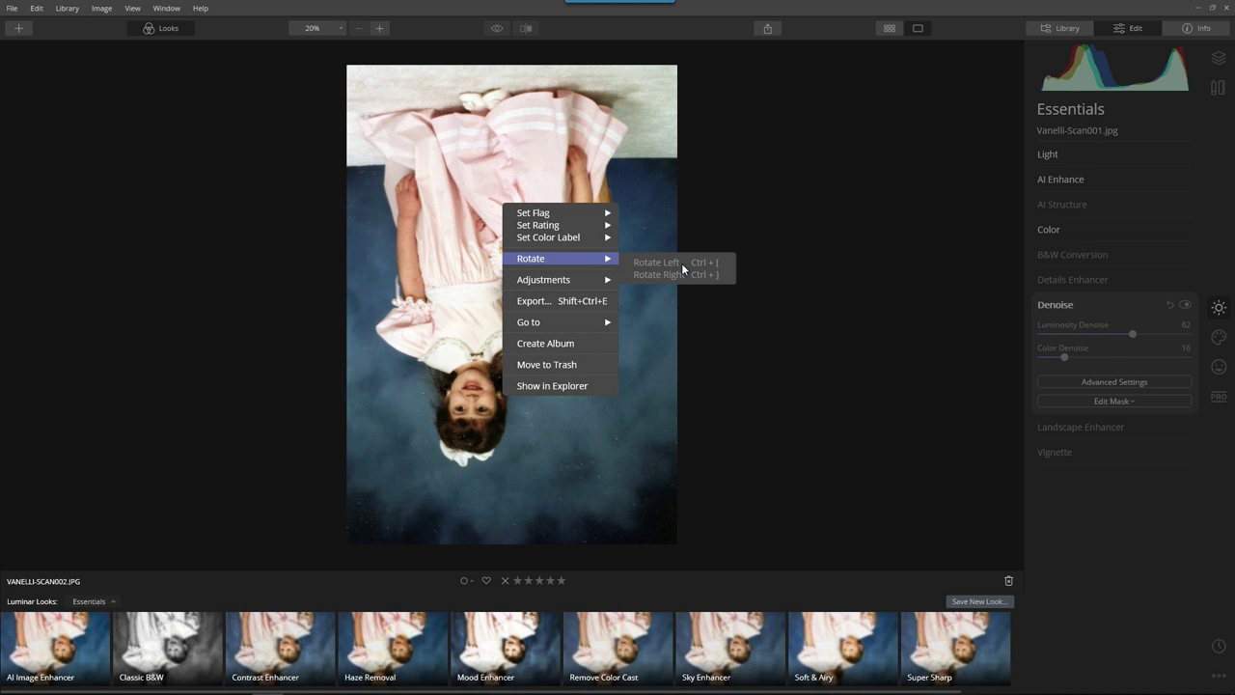
click(890, 129)
right_click(551, 235)
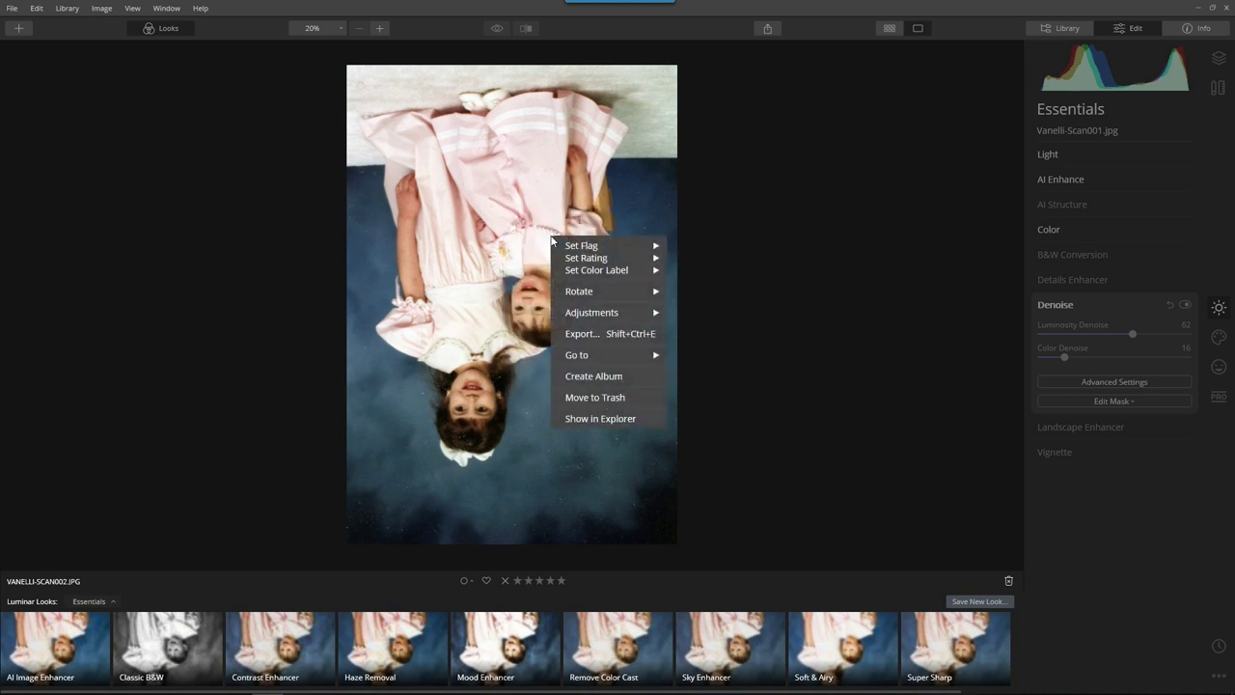
mouse_move(614, 298)
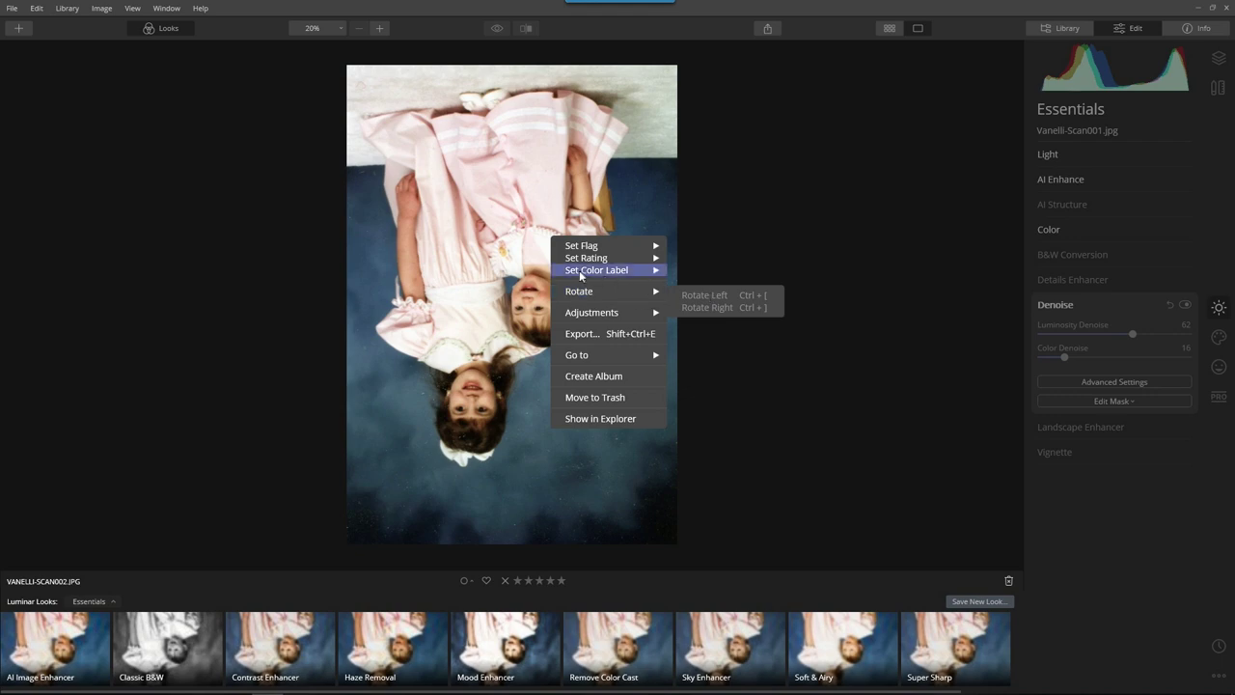
Back in the Library, rotate the upside-down dinner photo a quarter turn left
click(1064, 29)
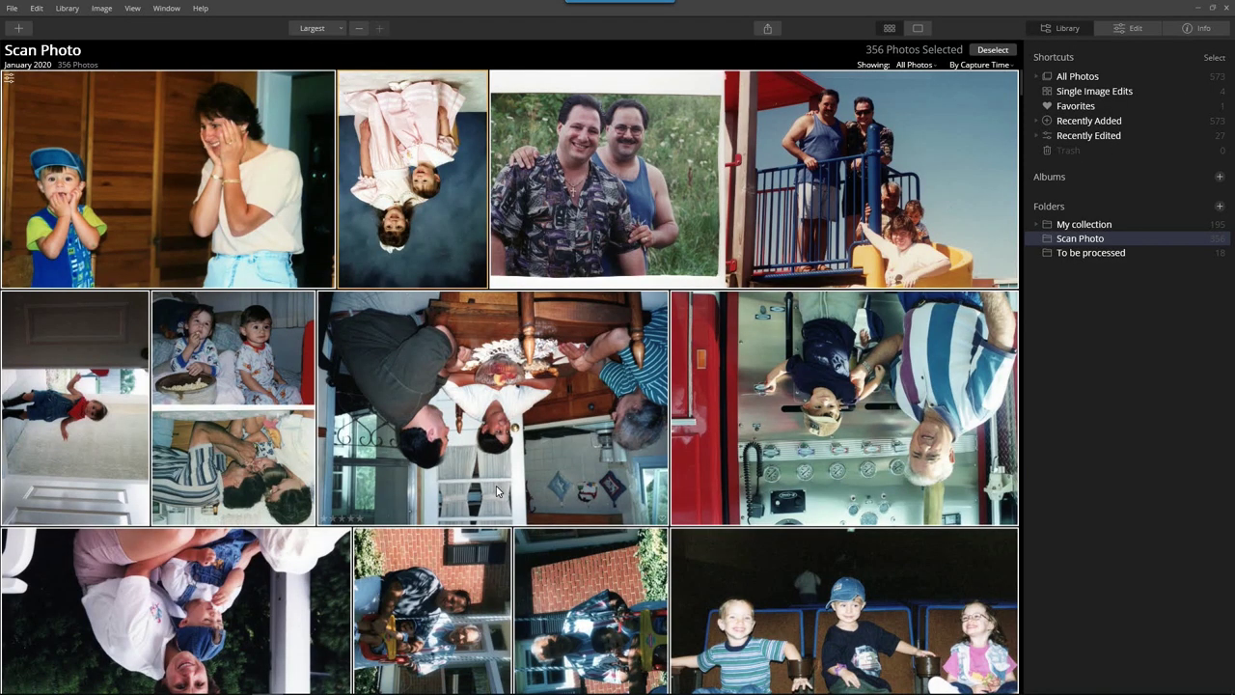
right_click(522, 404)
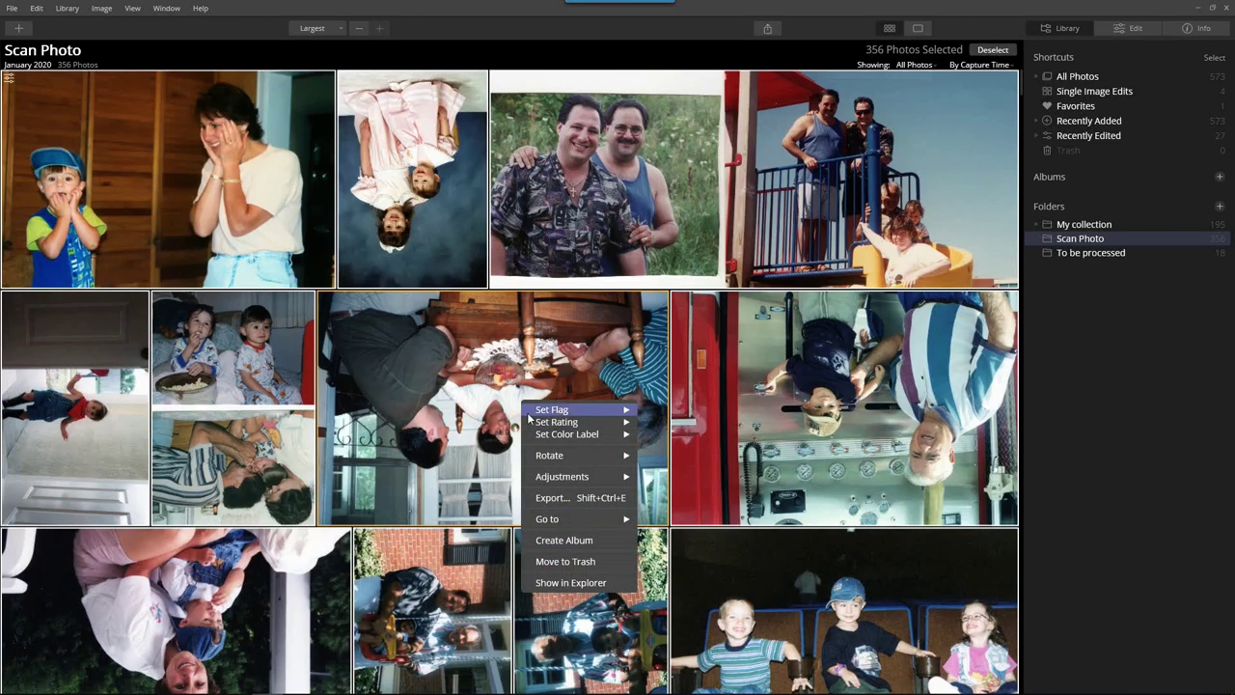
mouse_move(567, 460)
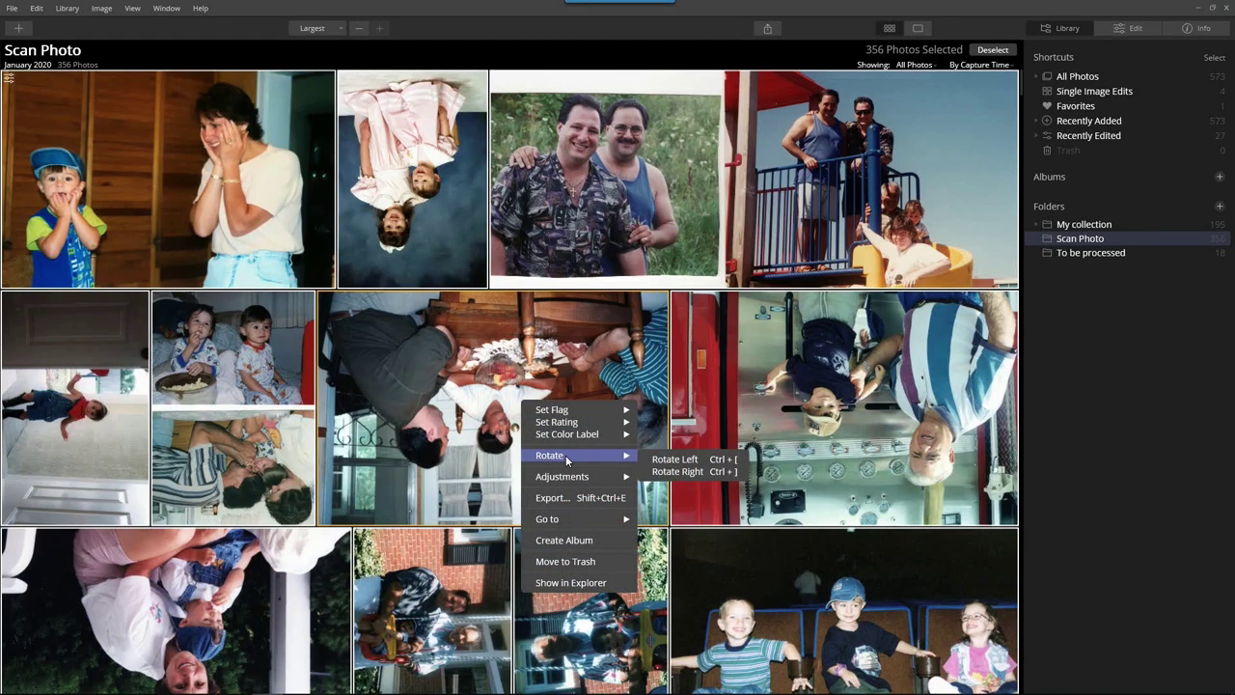
click(671, 459)
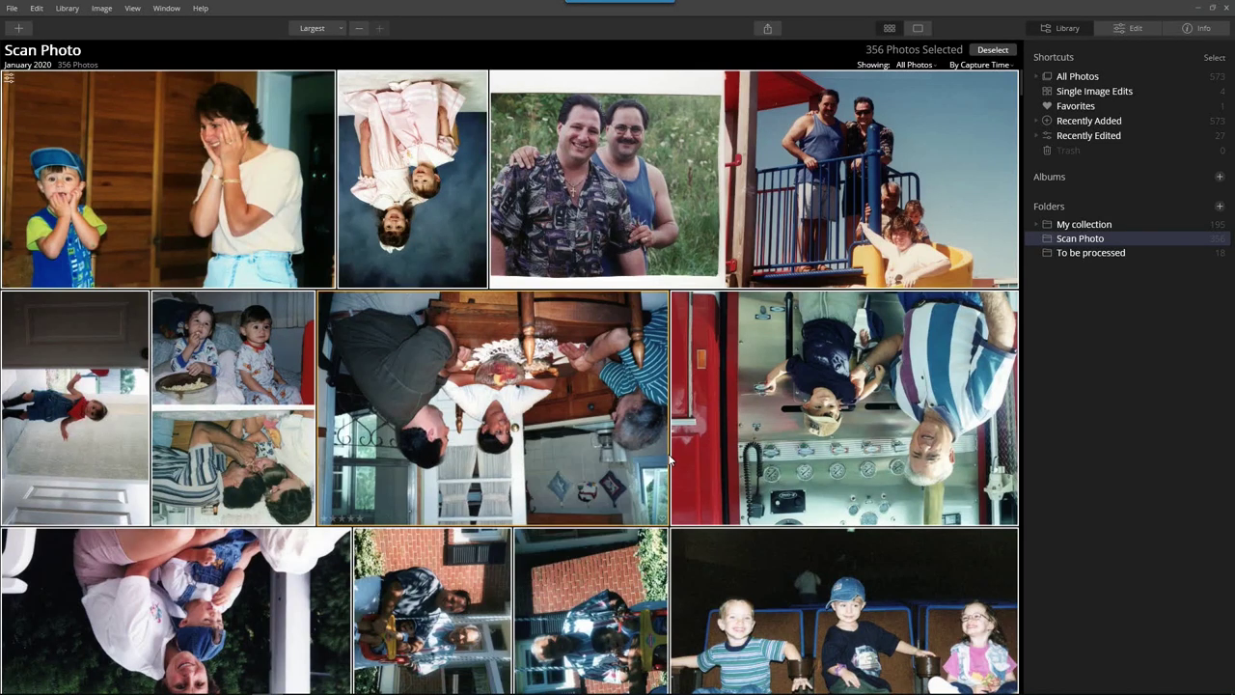
right_click(529, 422)
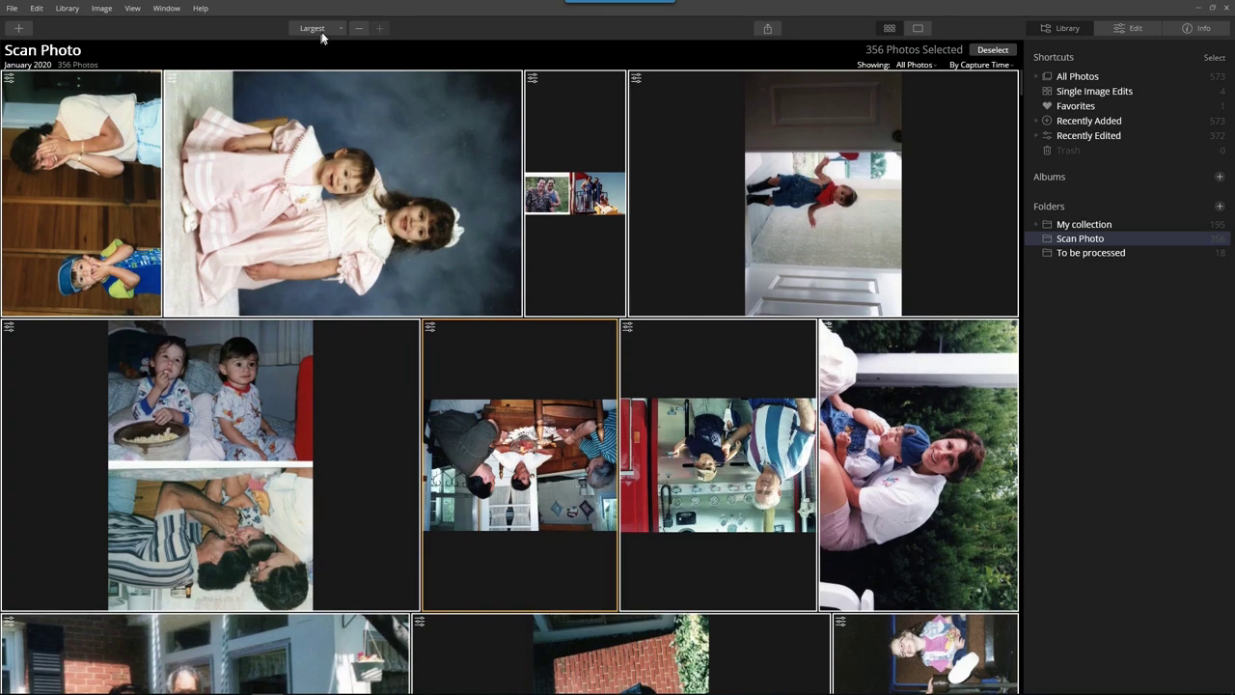
Switch grid thumbnails to Medium, then Large, and deselect then reselect all photos
click(320, 31)
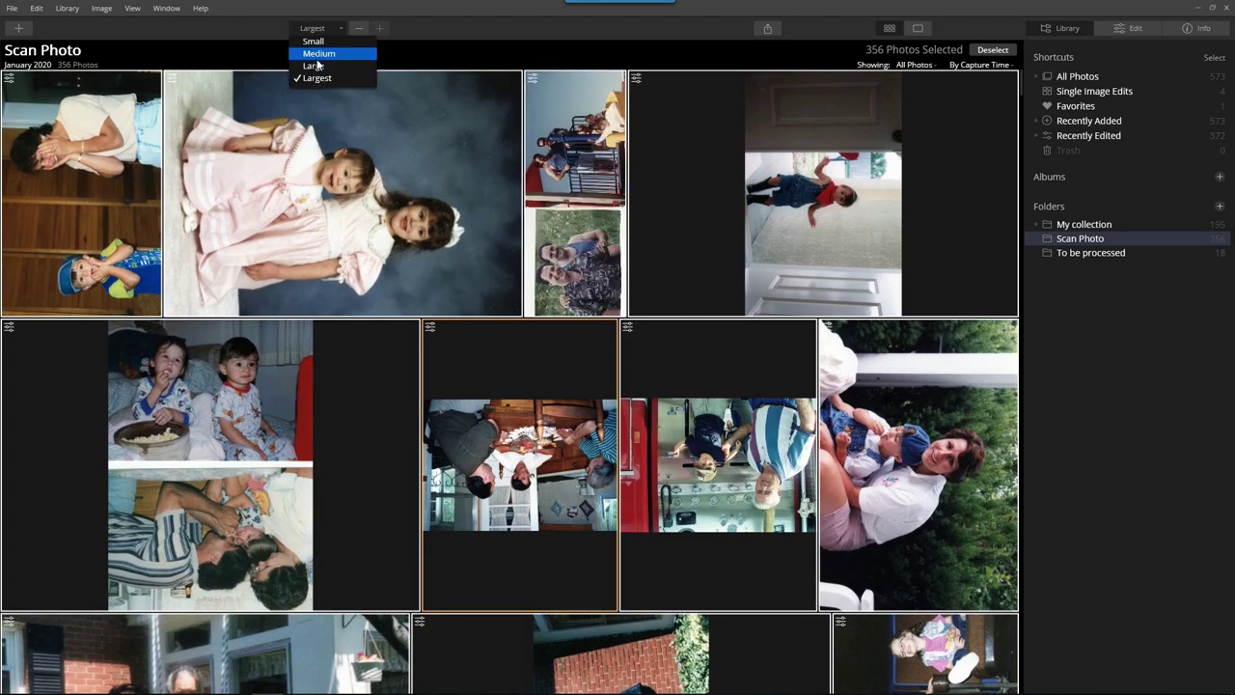
click(318, 54)
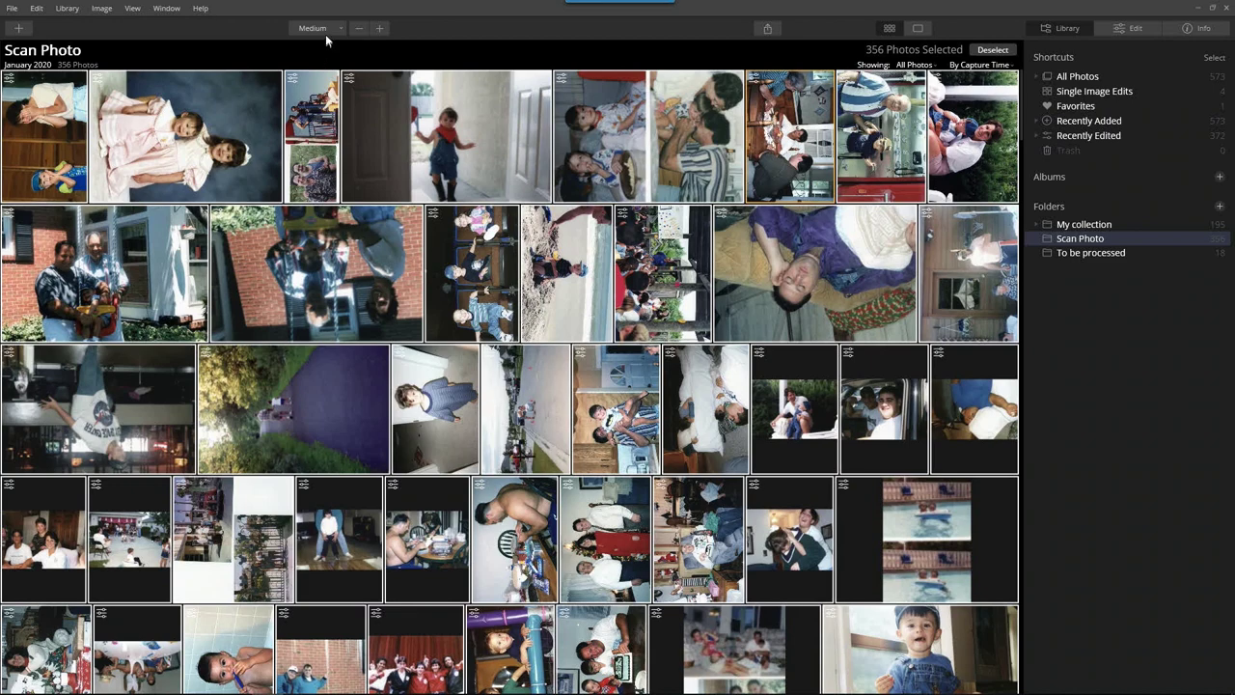
click(326, 28)
click(325, 67)
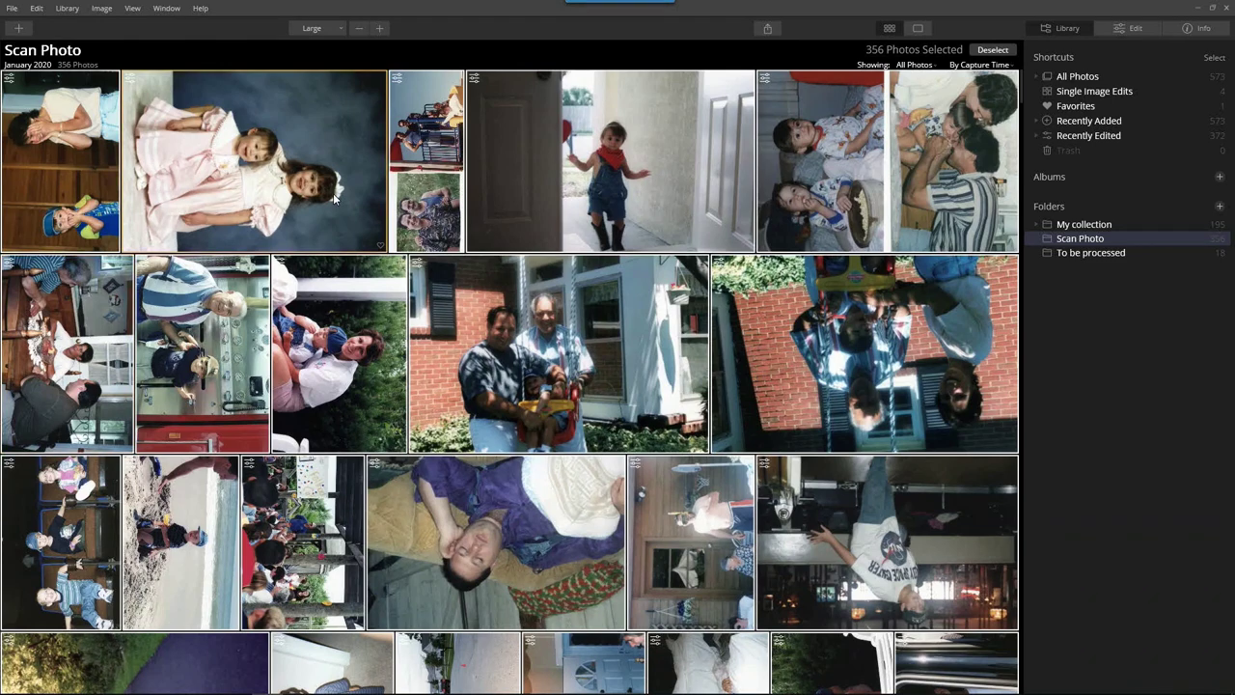
key(ctrl+d)
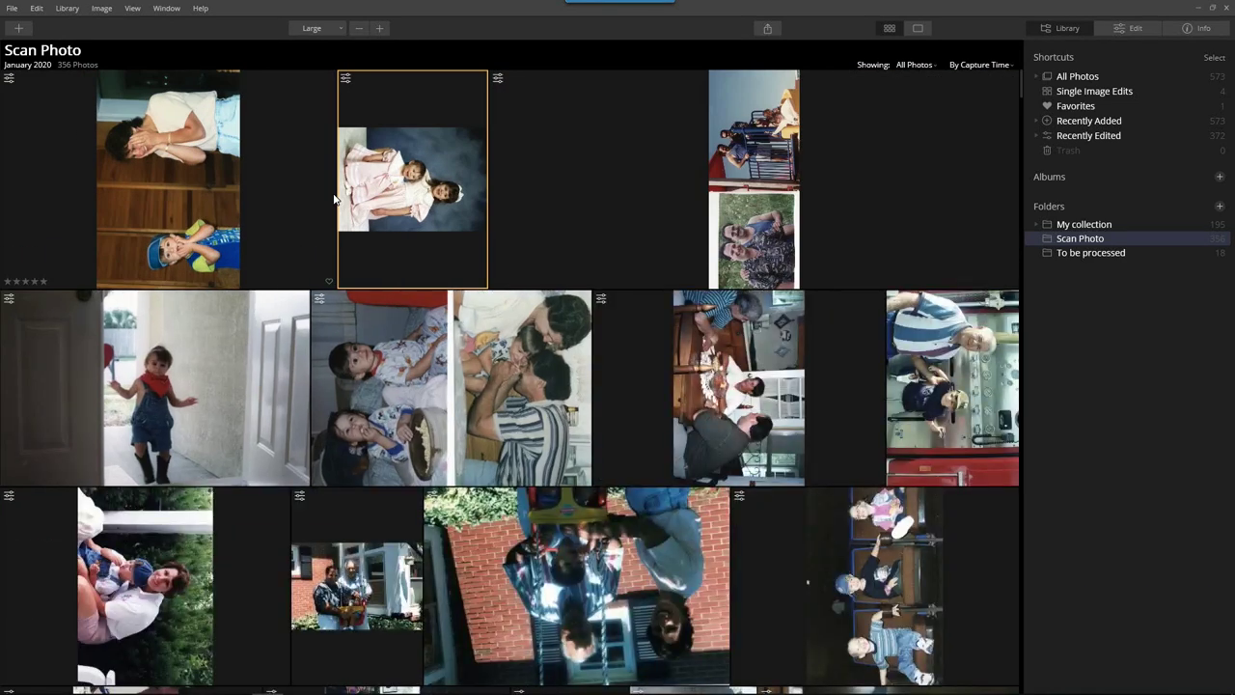
key(ctrl+a)
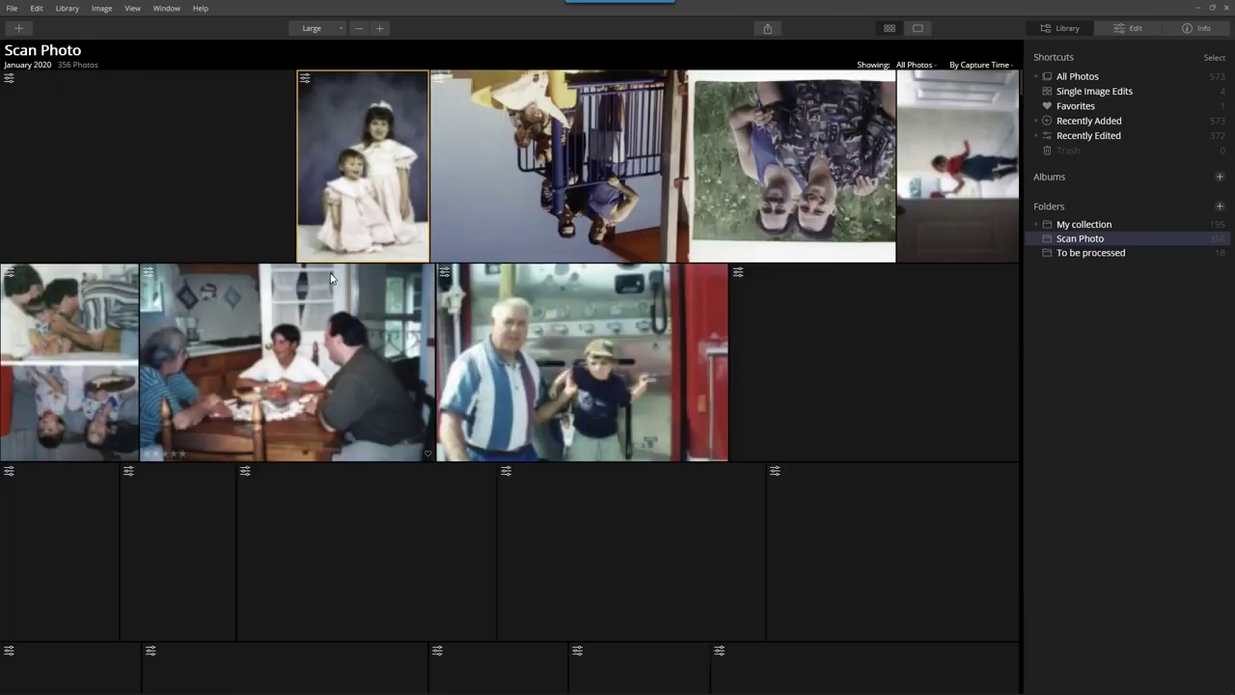
Select all 356 scans and apply Reset Adjustments to them
scroll(330, 276, down, 2)
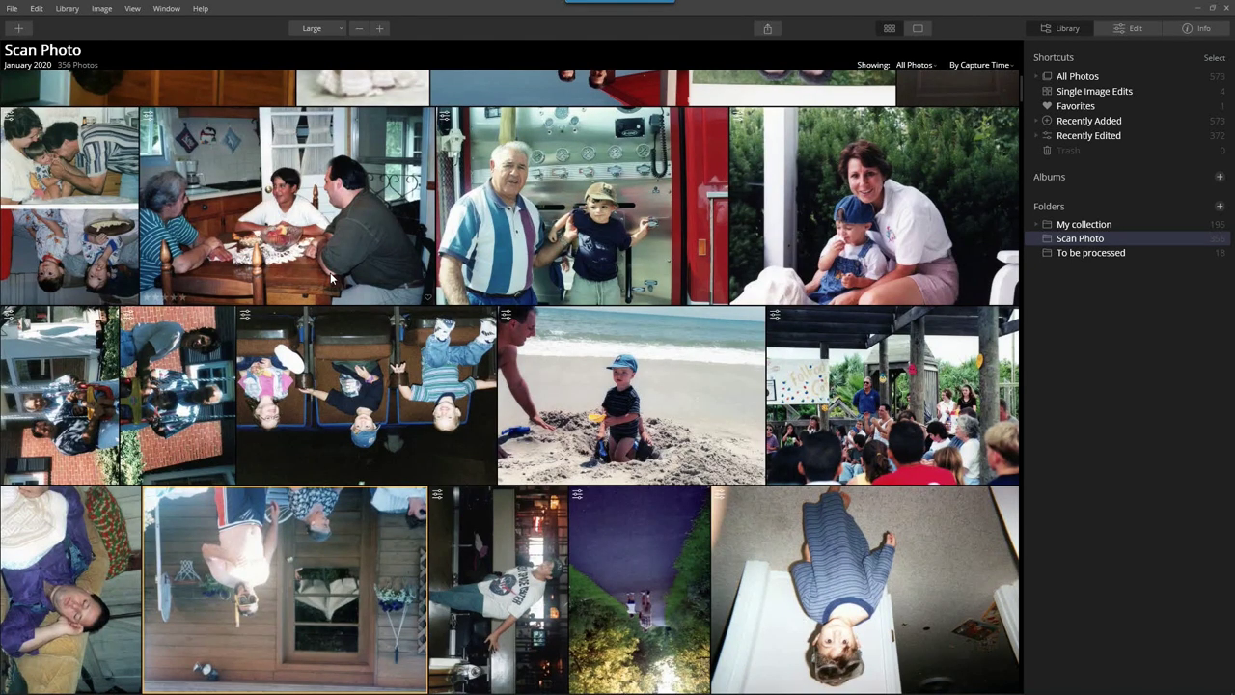
key(ctrl+a)
right_click(530, 193)
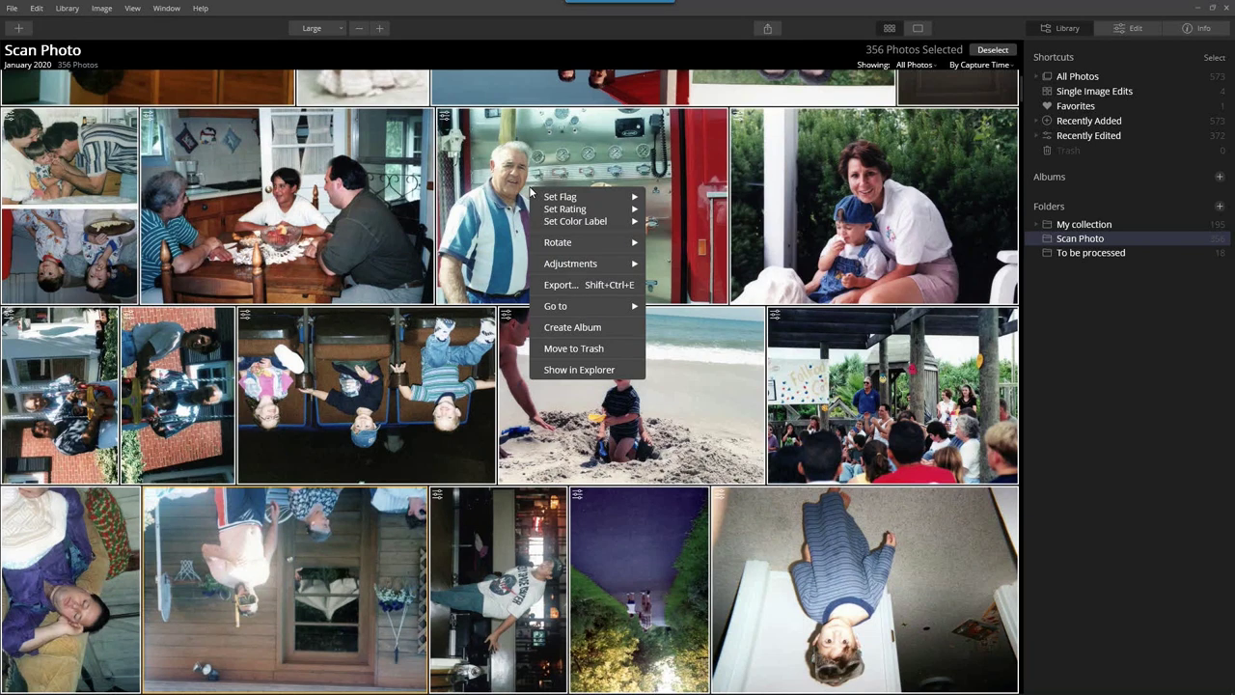
mouse_move(574, 263)
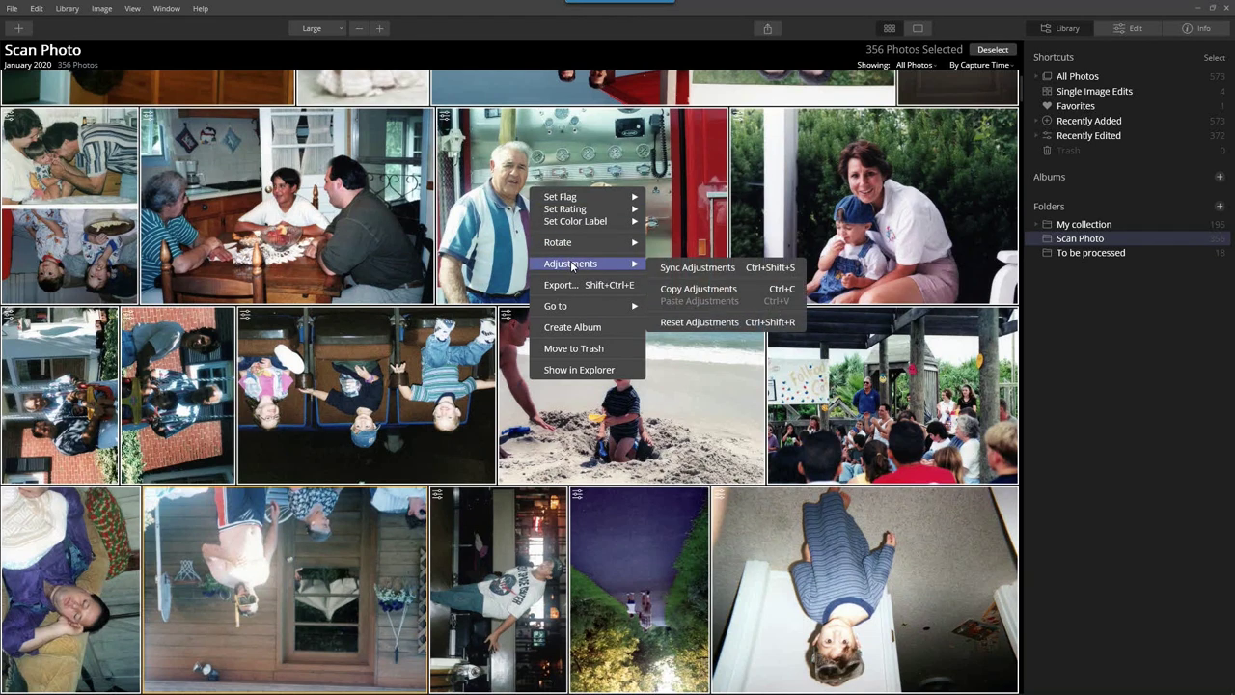
click(694, 322)
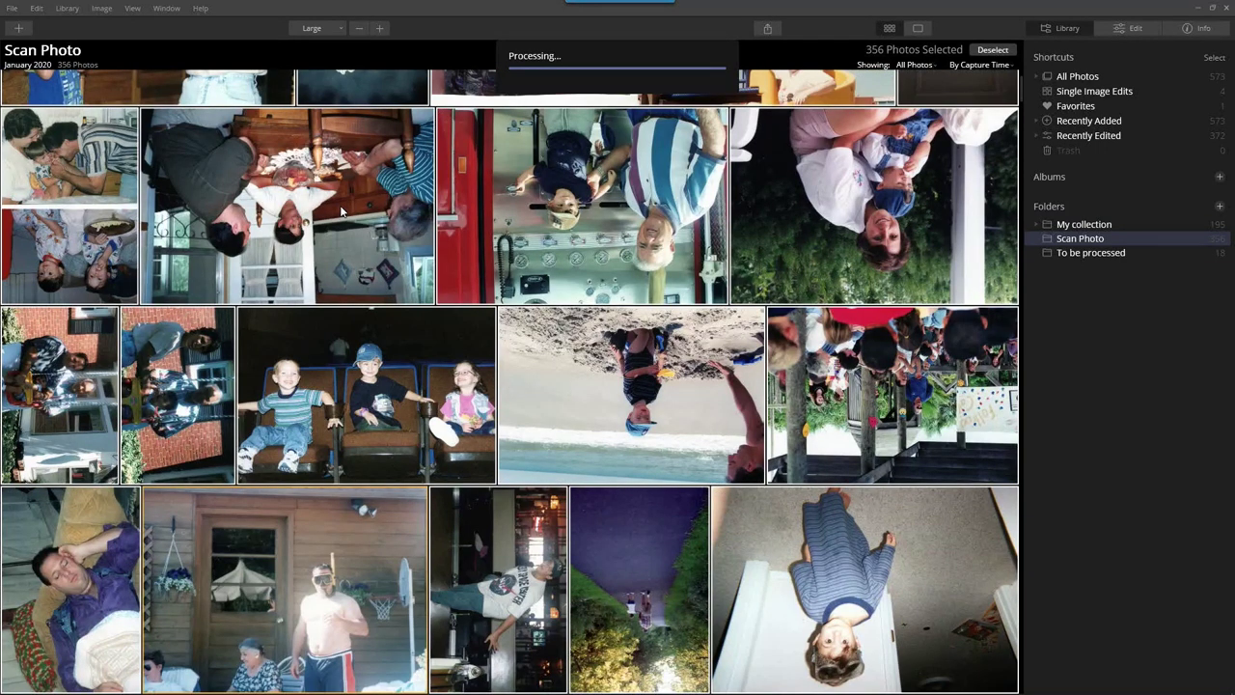
scroll(341, 210, up, 2)
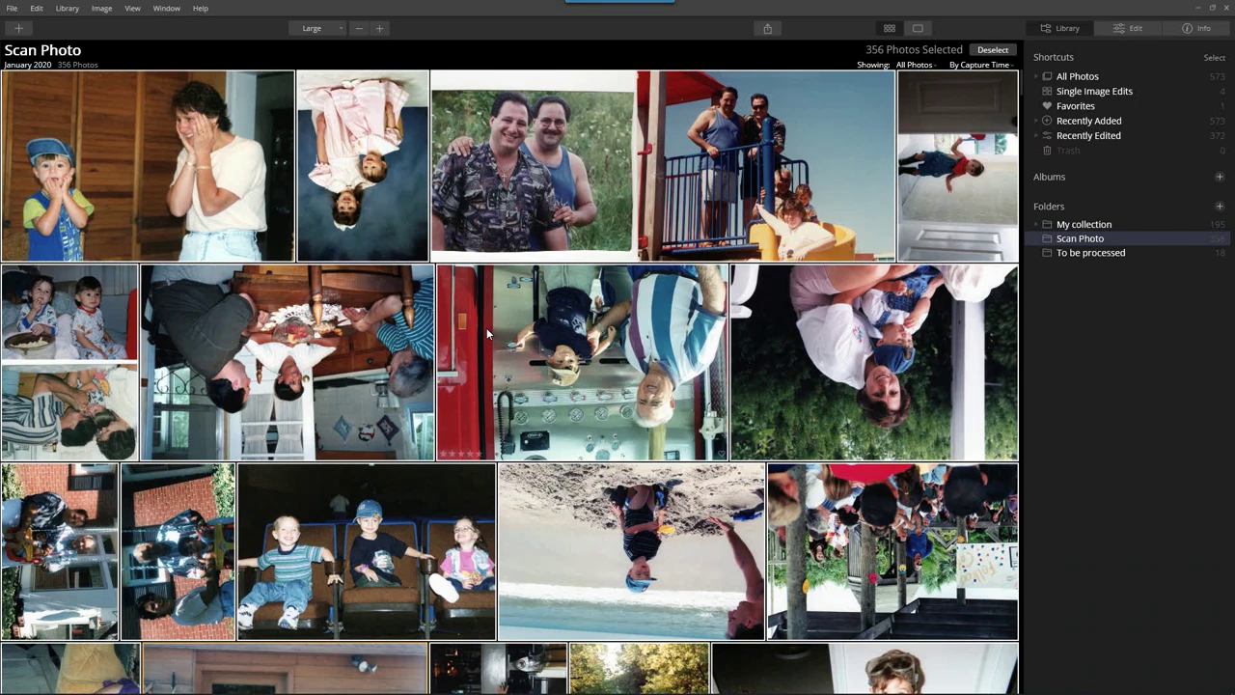
Rotate the pink-dress and running-child photos left until they stand upright
key(ctrl+d)
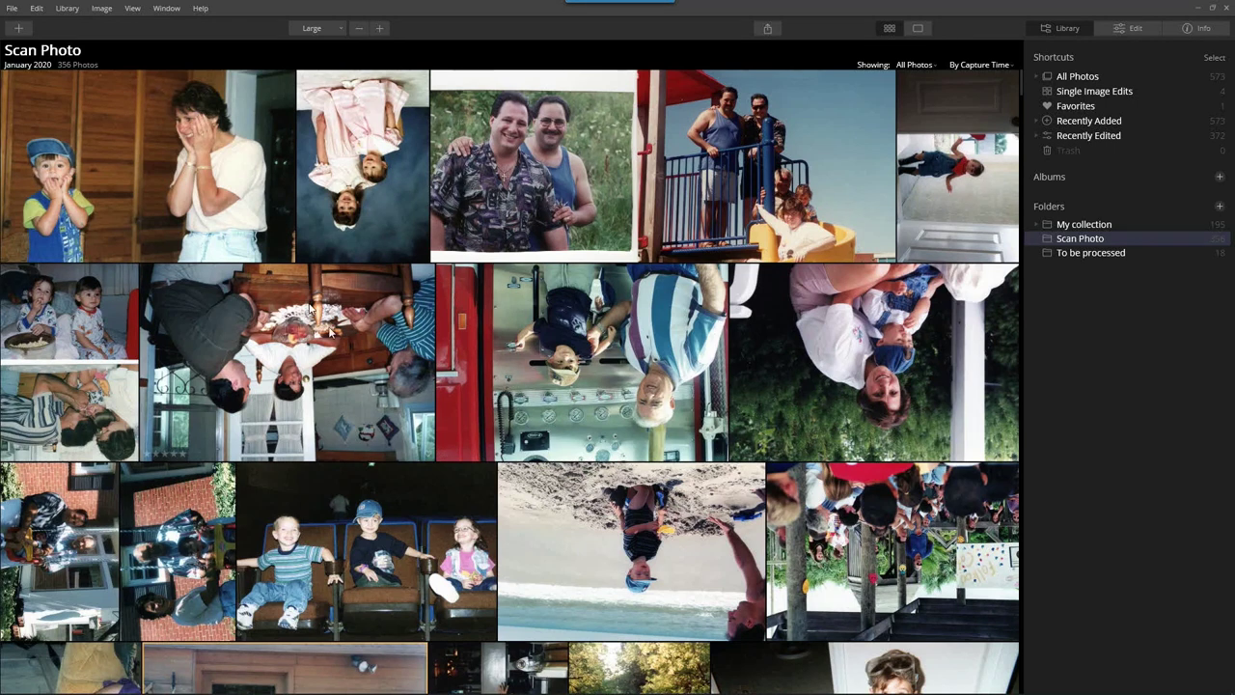
click(391, 180)
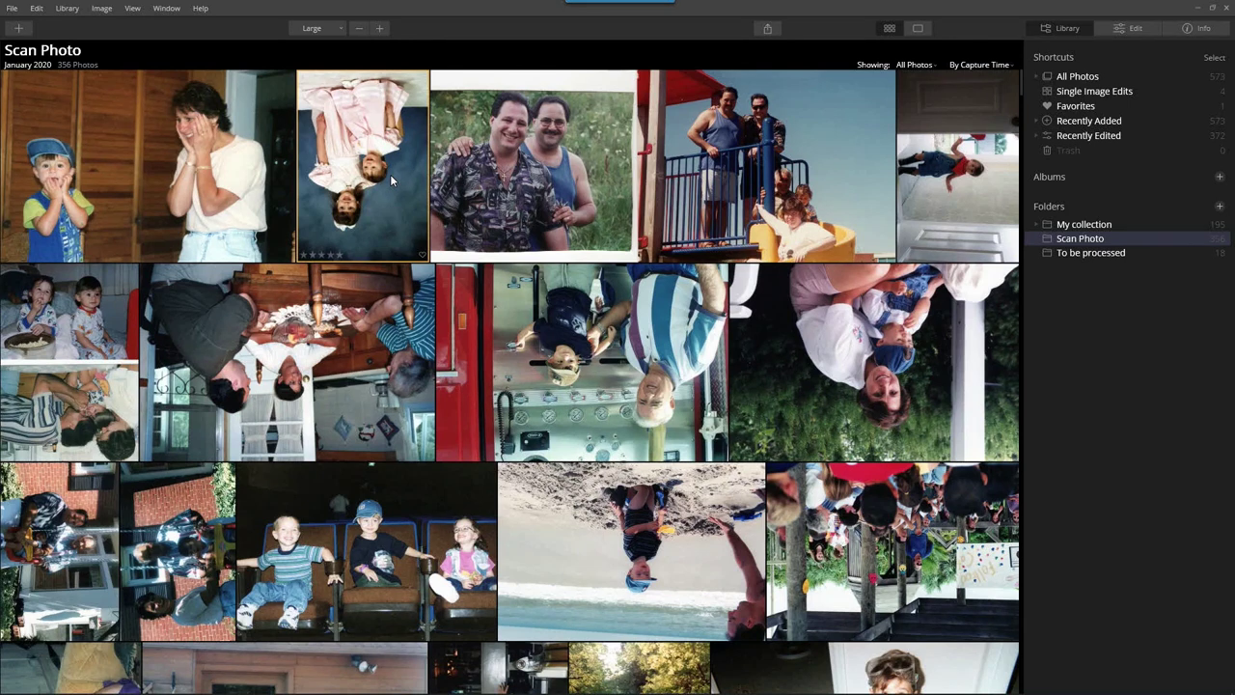
right_click(390, 174)
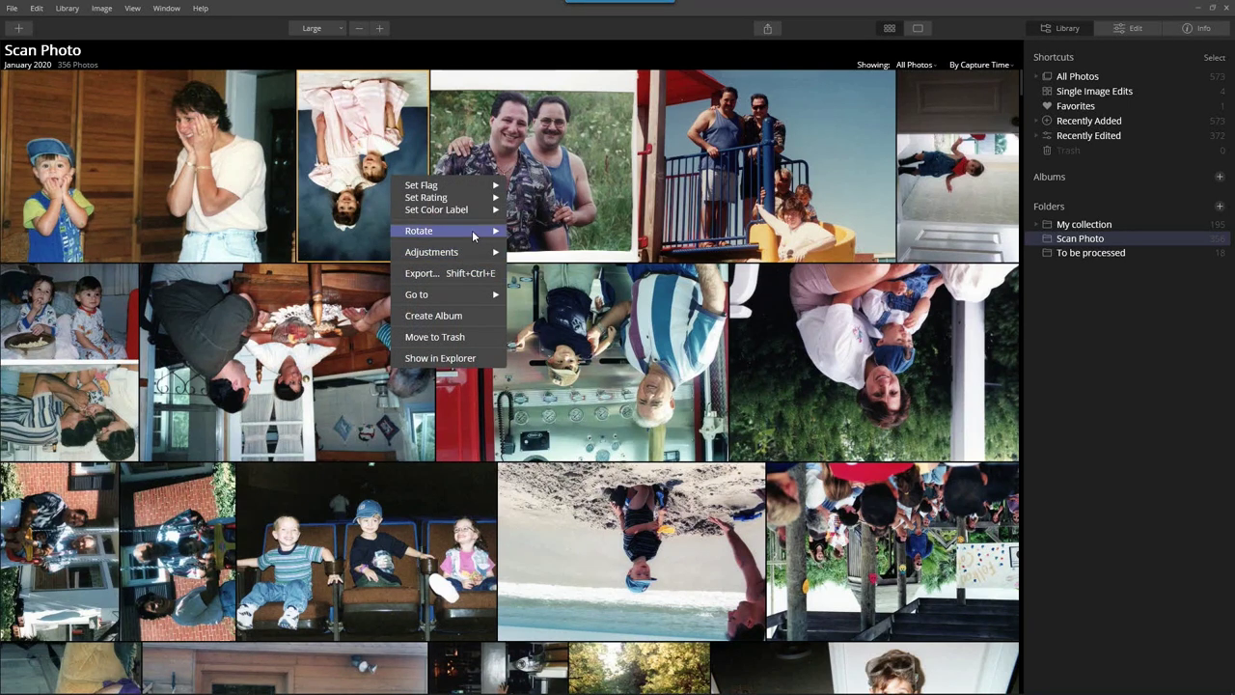
mouse_move(472, 230)
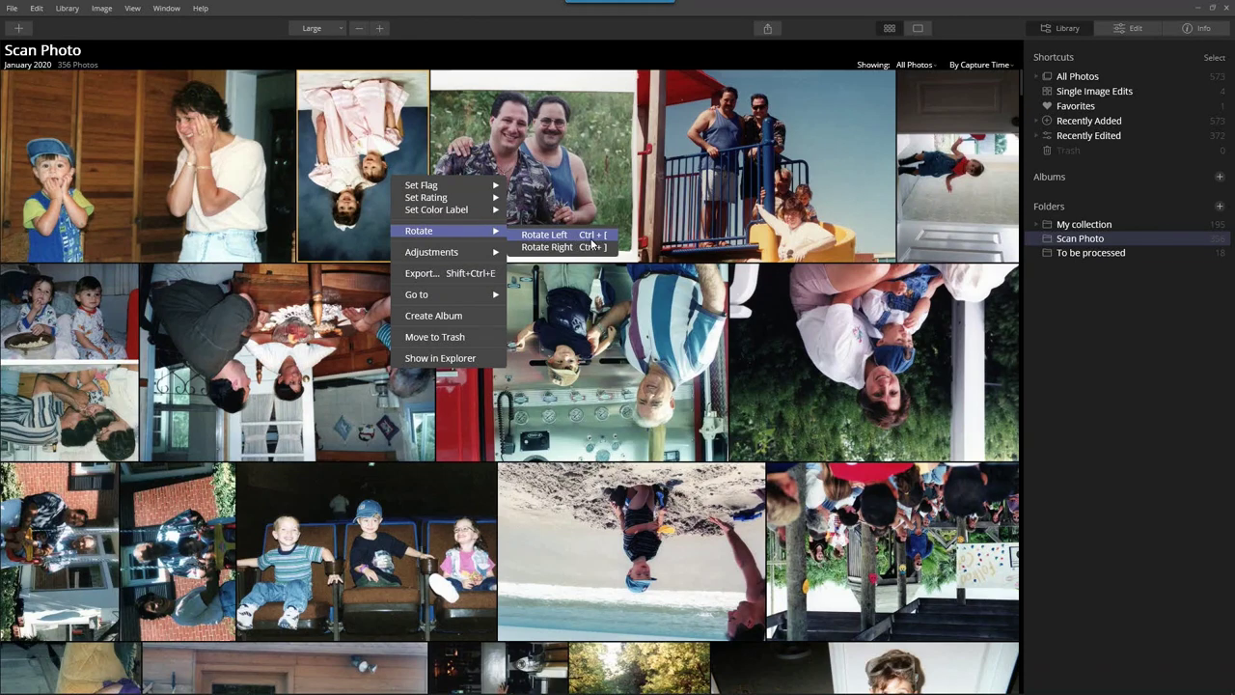
click(587, 236)
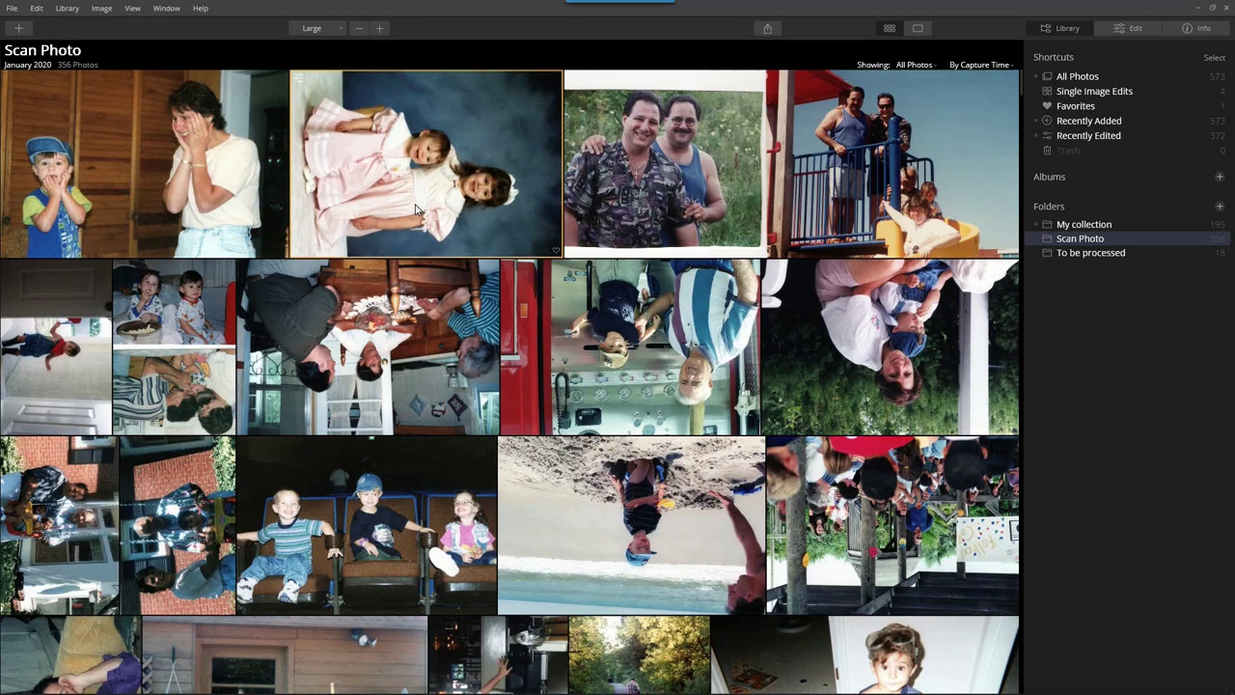
key(ctrl+[)
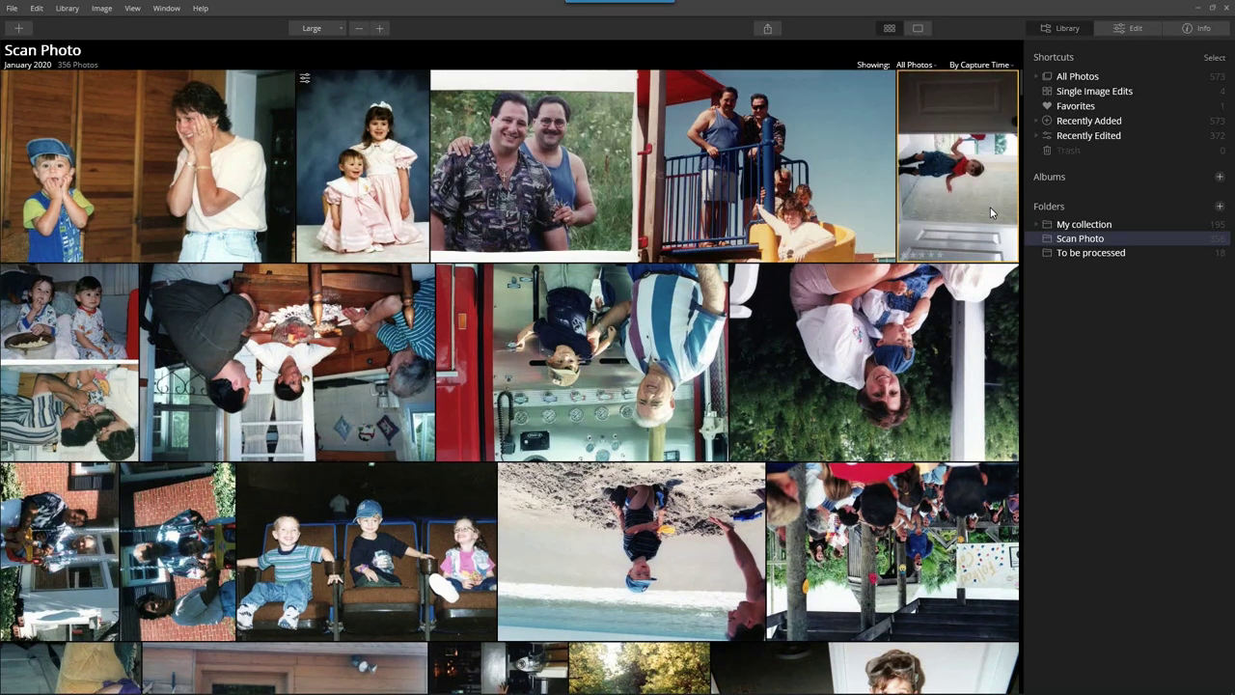
key(ctrl+[)
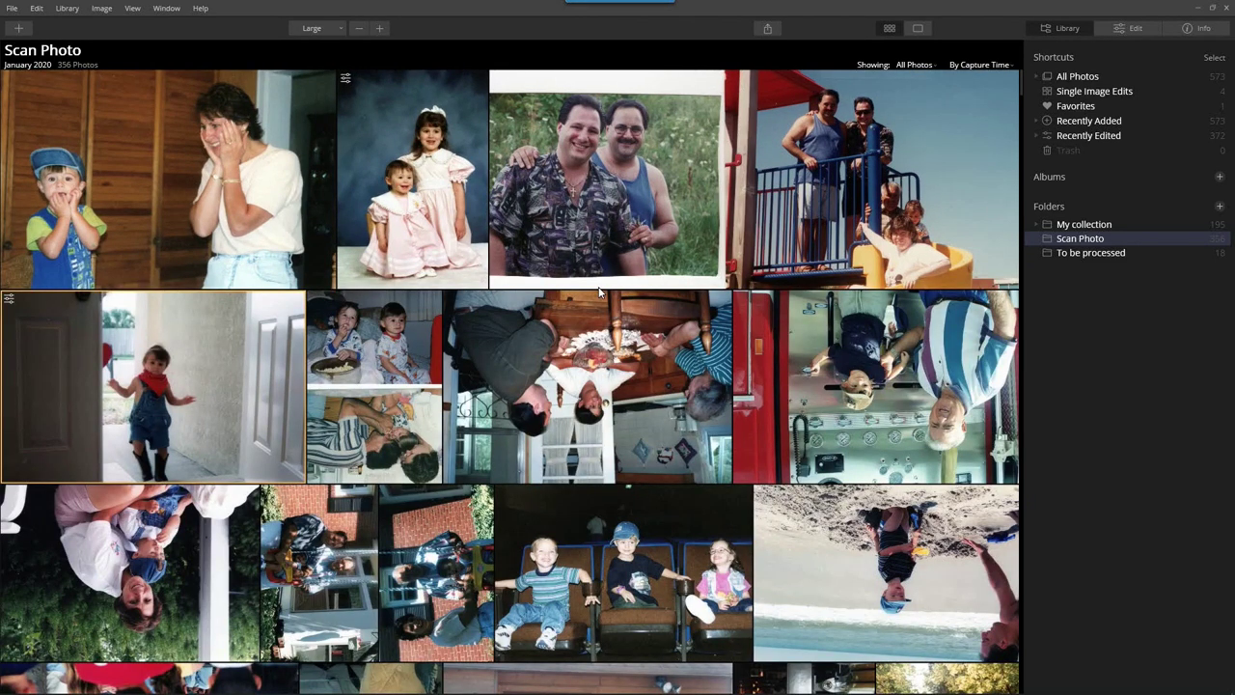
Turn the fire-truck and porch photos upright with two Ctrl+[ rotations each
ctrl+click(893, 410)
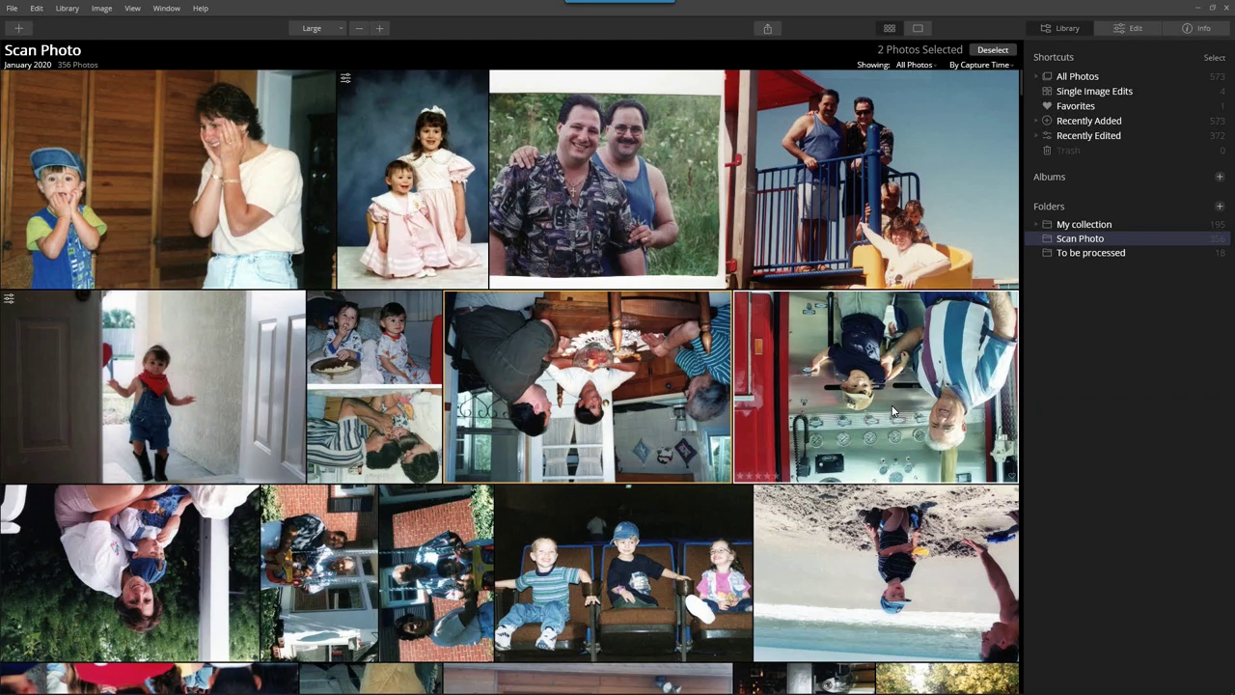
key(ctrl+[)
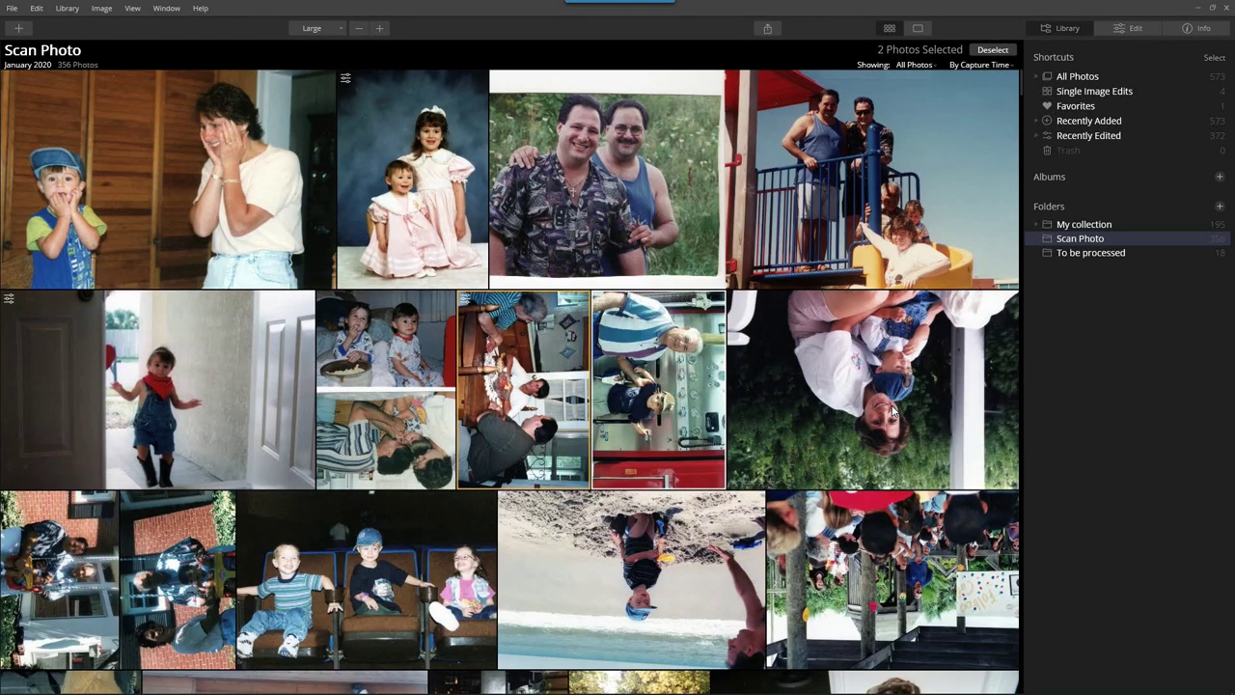
key(ctrl+[)
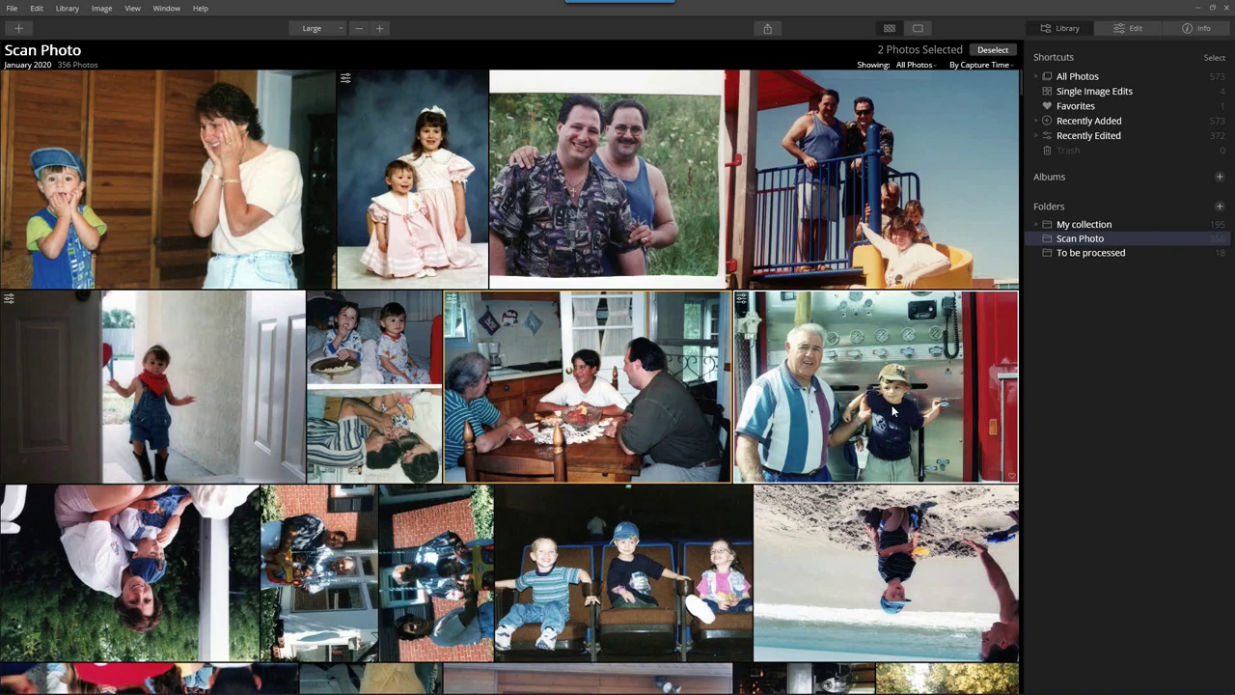
click(138, 521)
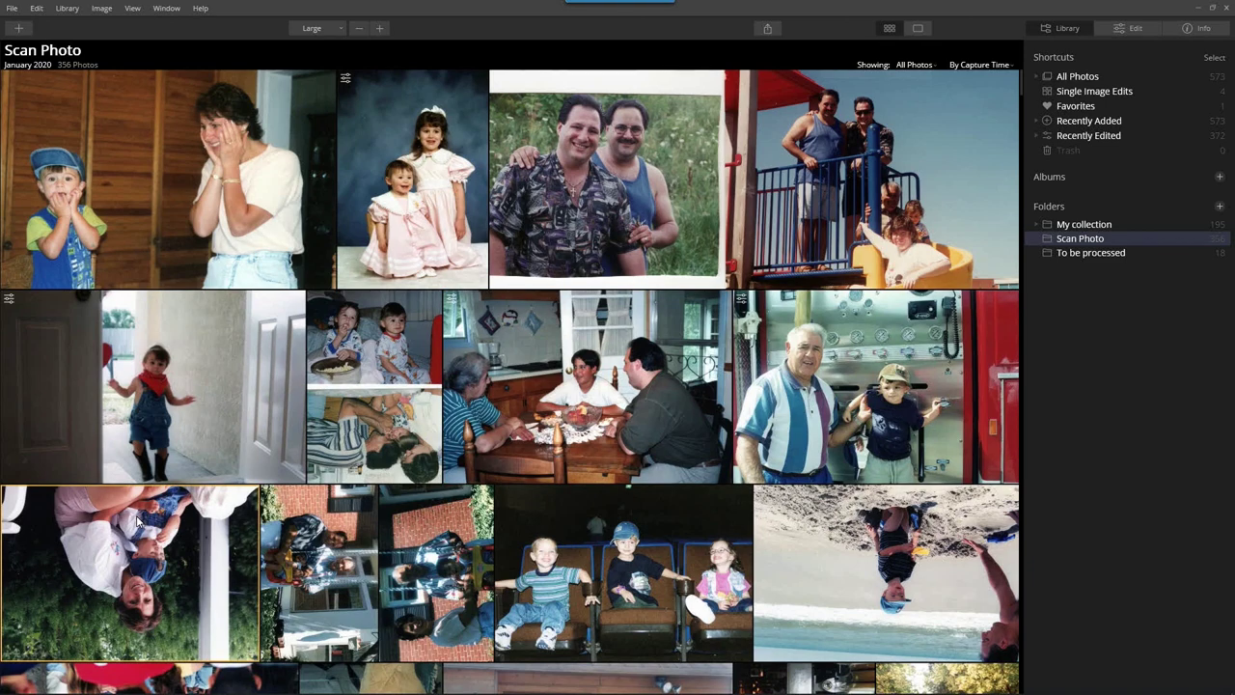
key(ctrl+[)
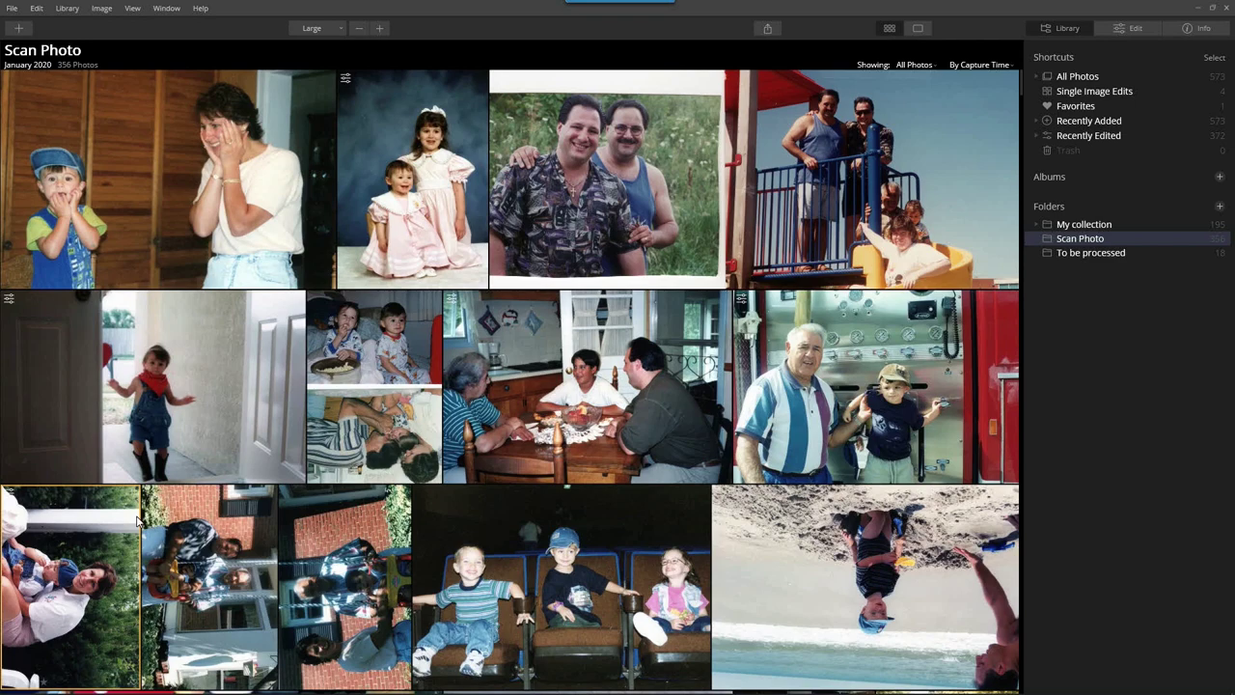
key(ctrl+[)
scroll(424, 510, down, 1)
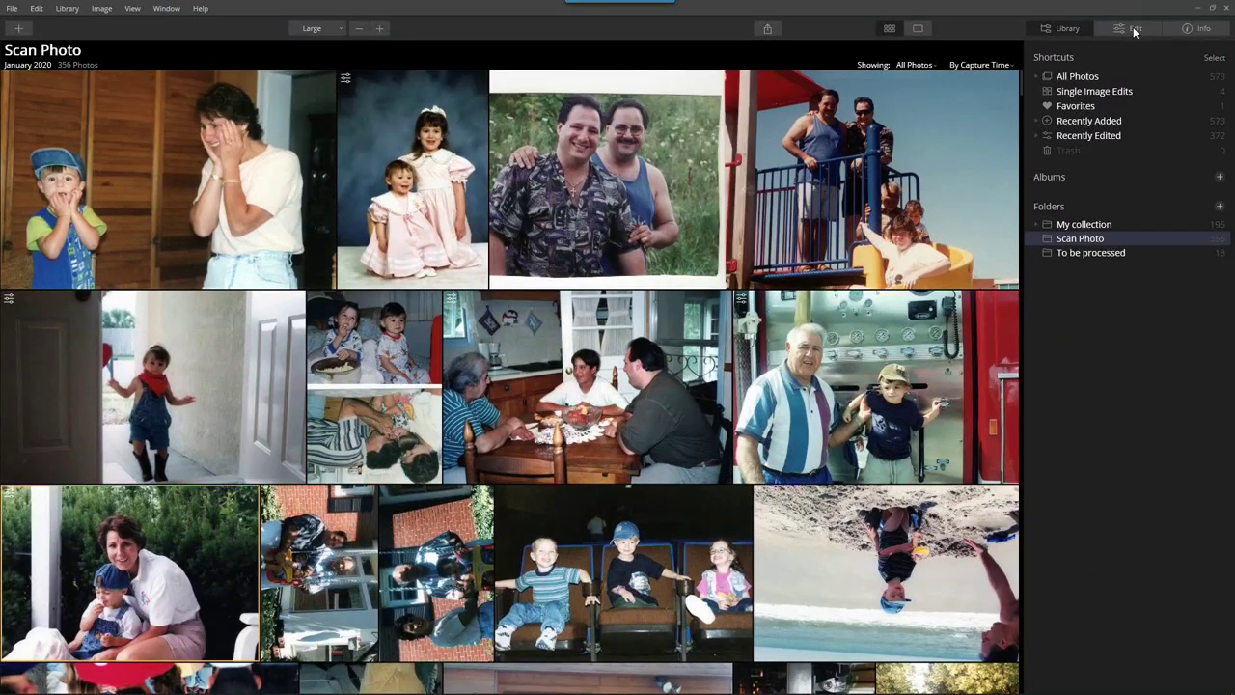
click(1134, 29)
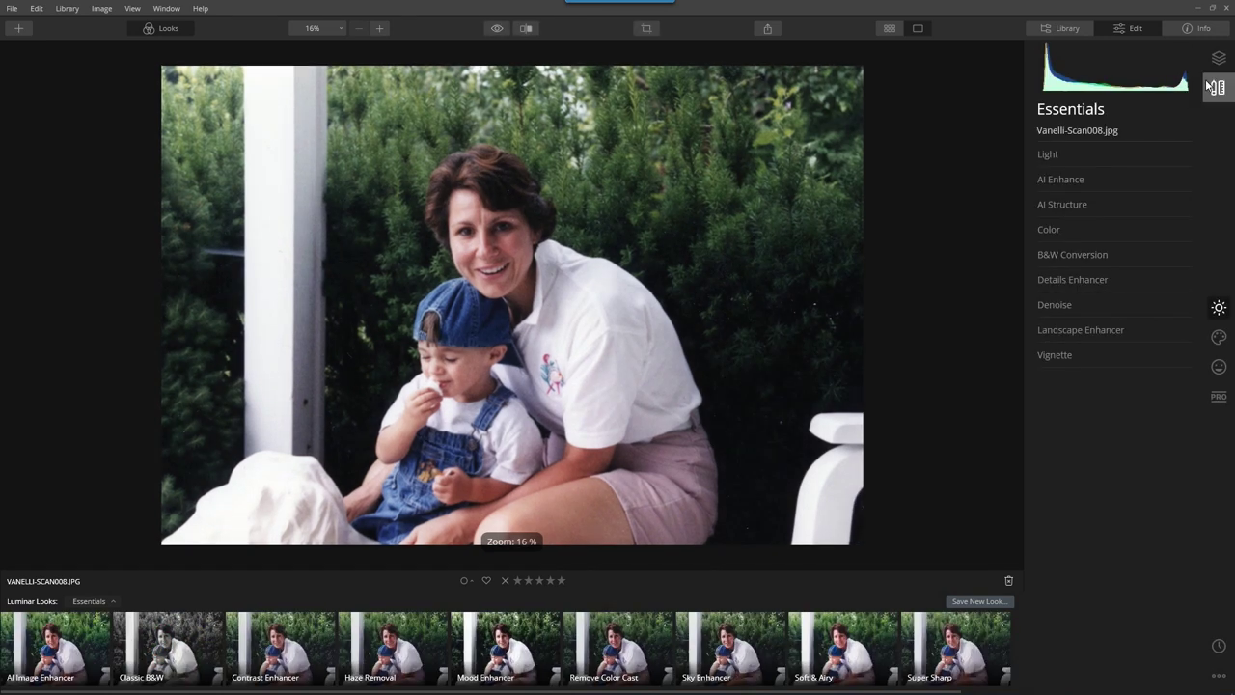
click(1206, 85)
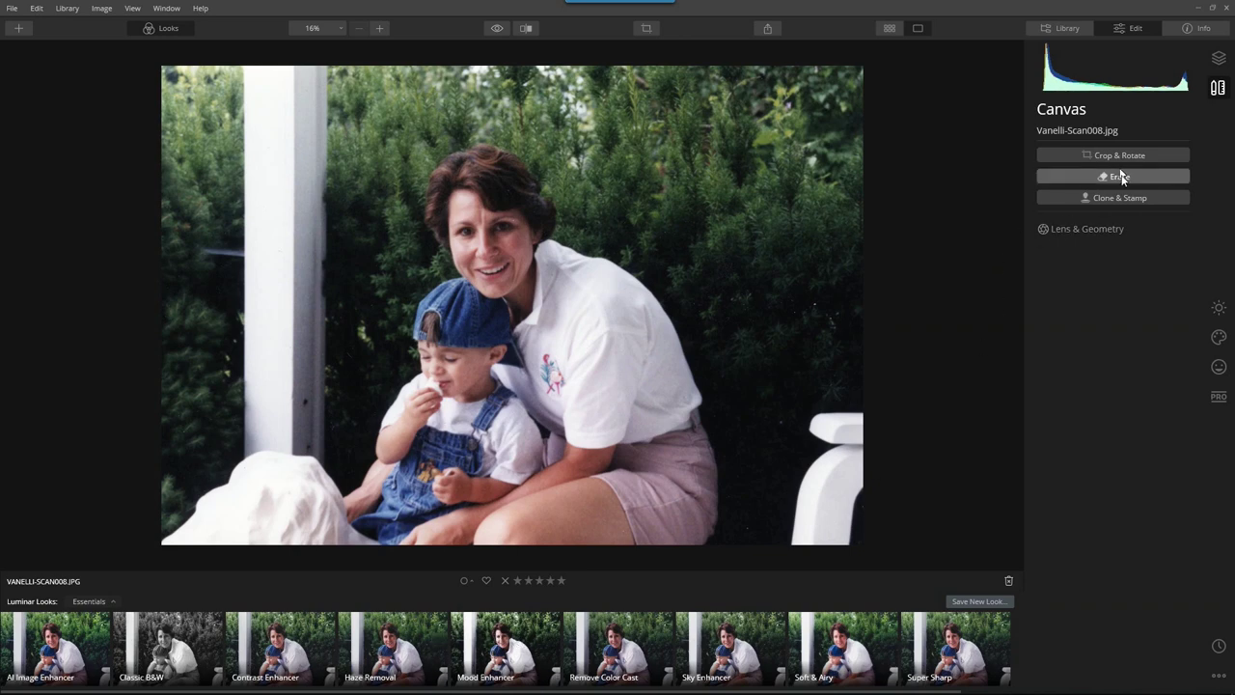
click(1170, 198)
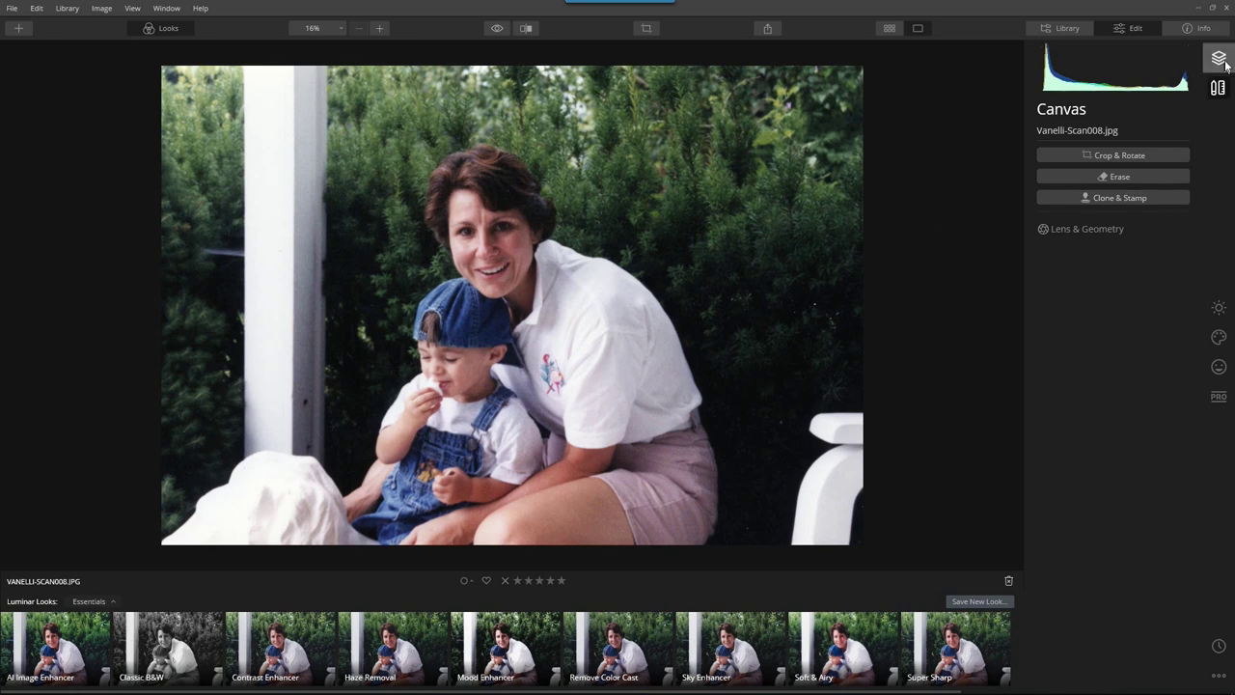
click(1218, 306)
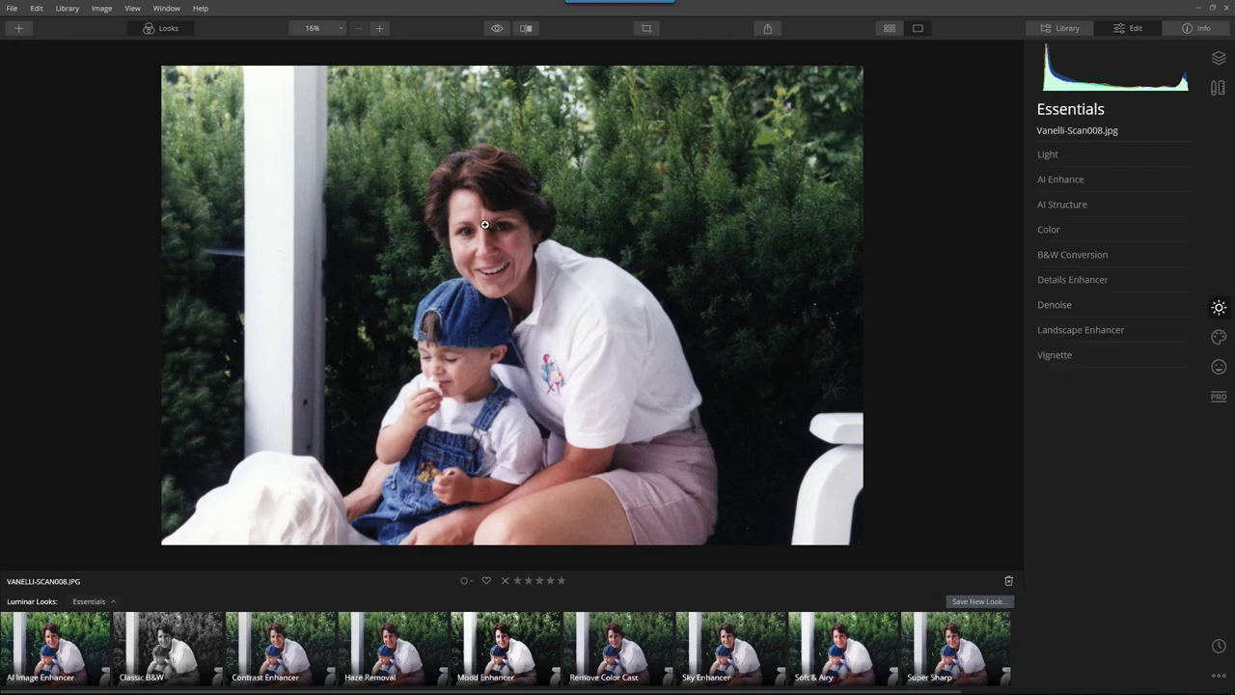
key(g)
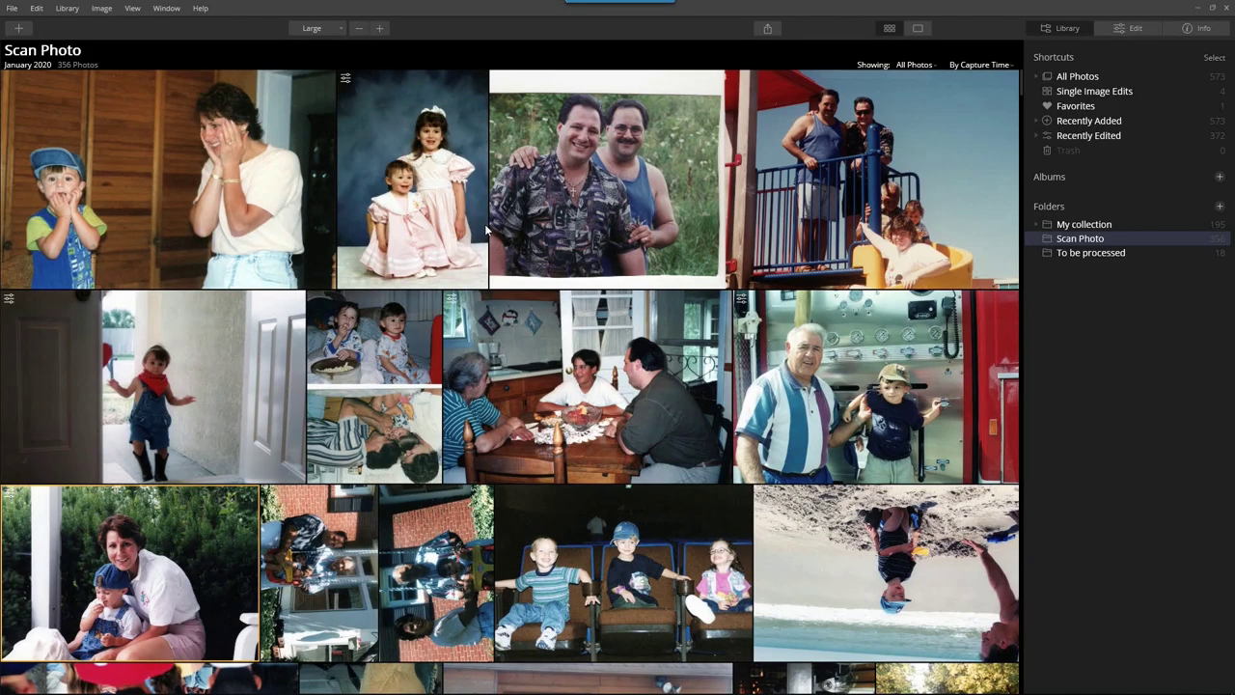
Rotate the upside-down beach photo left twice so it stands upright
scroll(427, 220, down, 1)
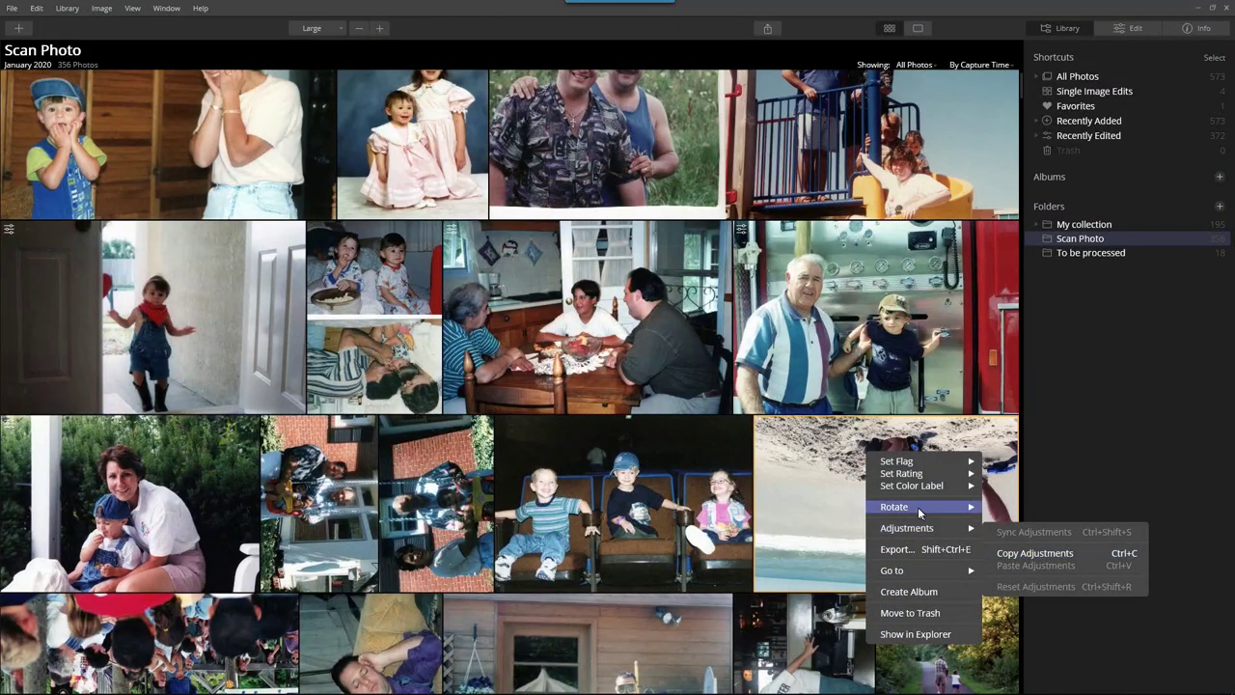
mouse_move(916, 508)
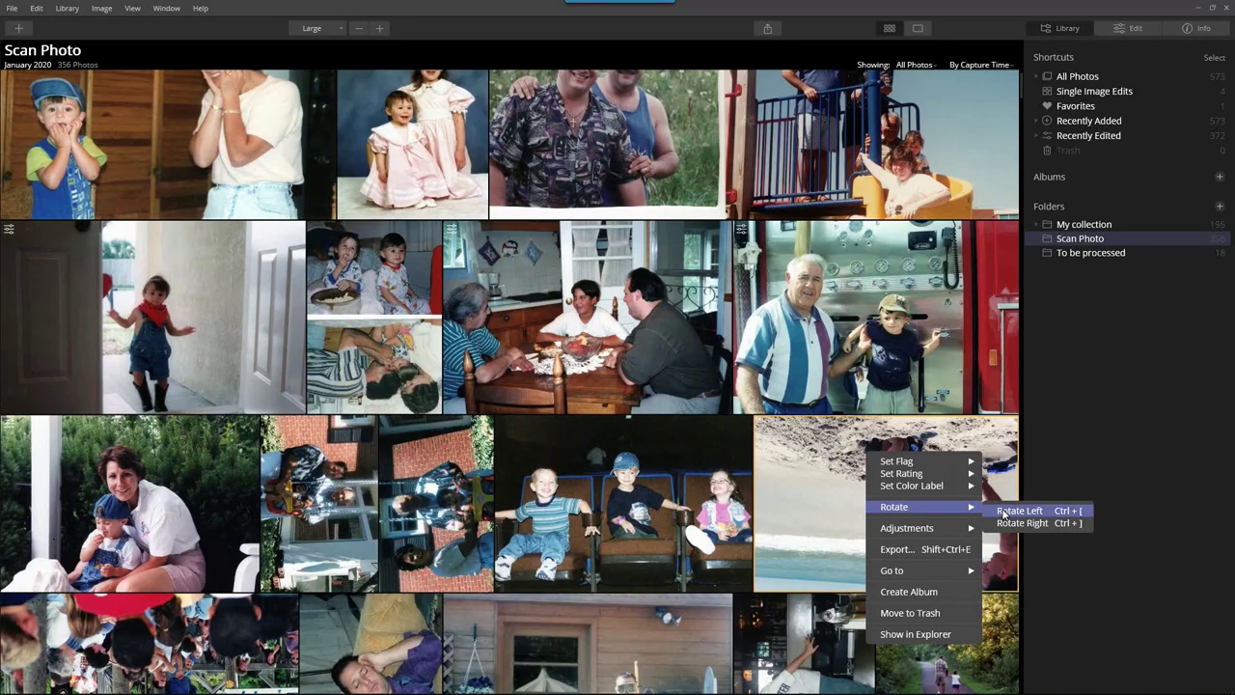
click(1002, 509)
right_click(873, 482)
click(936, 458)
right_click(936, 457)
mouse_move(986, 503)
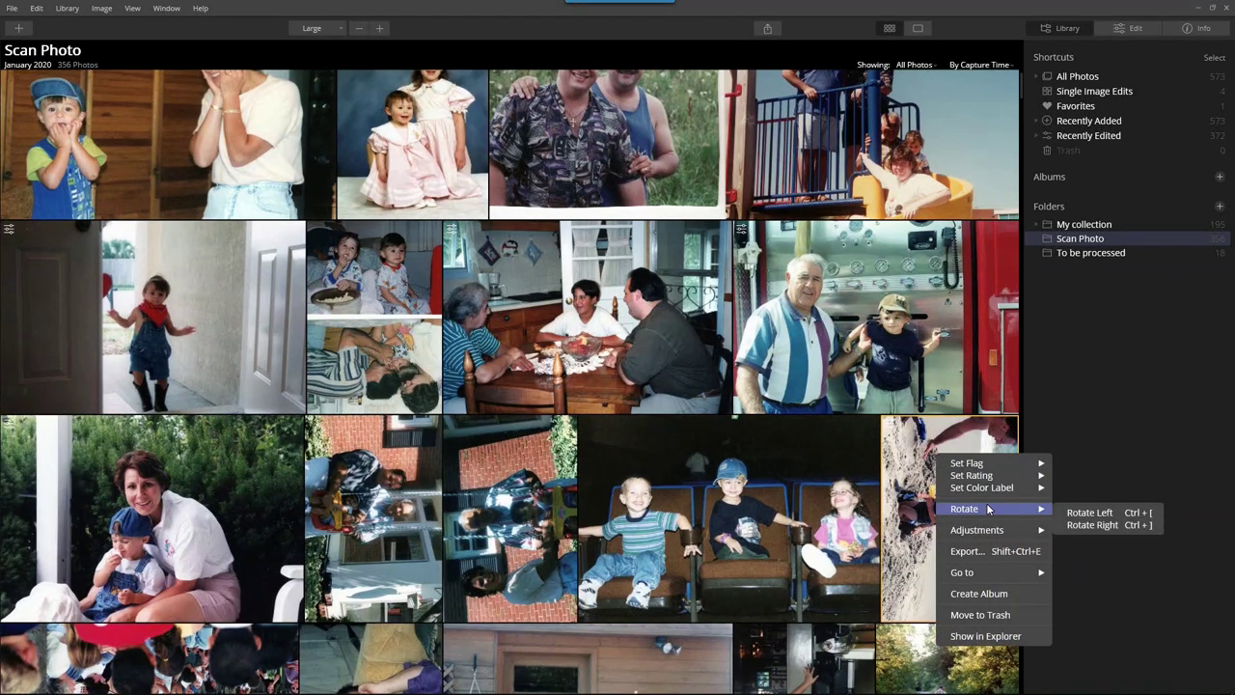
click(1079, 512)
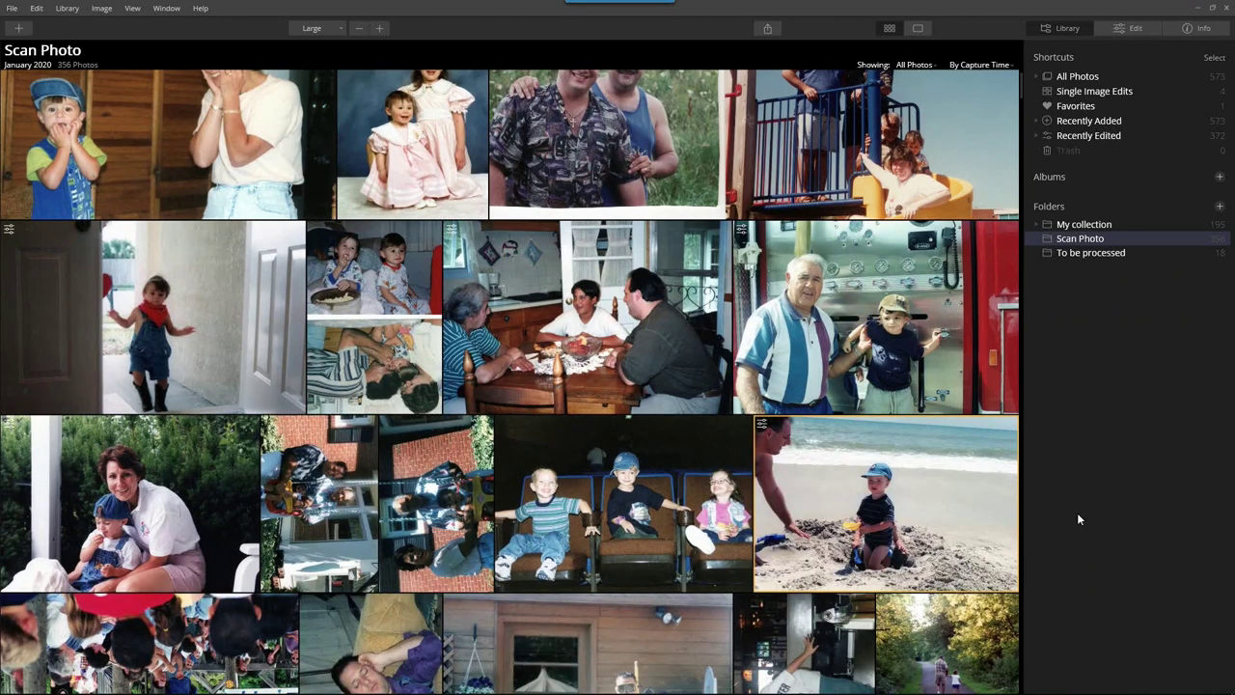
Select the woman-with-baby porch photo and scroll down to find remaining inverted scans
click(204, 497)
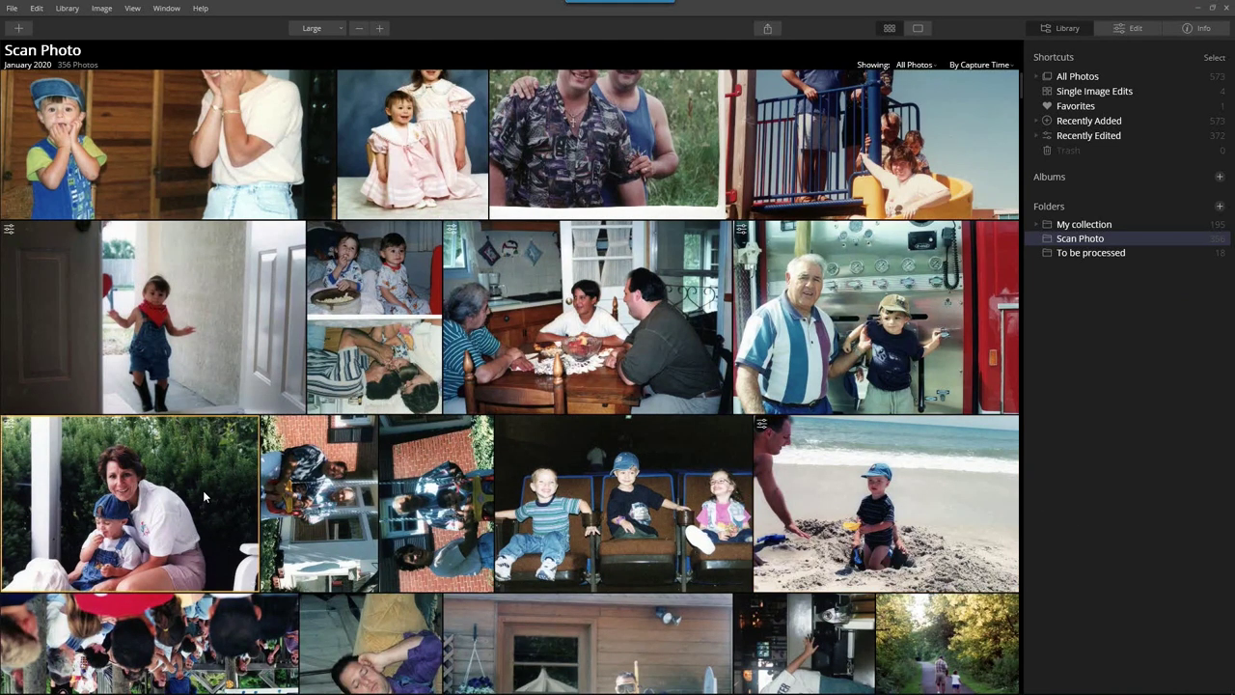
scroll(203, 490, down, 2)
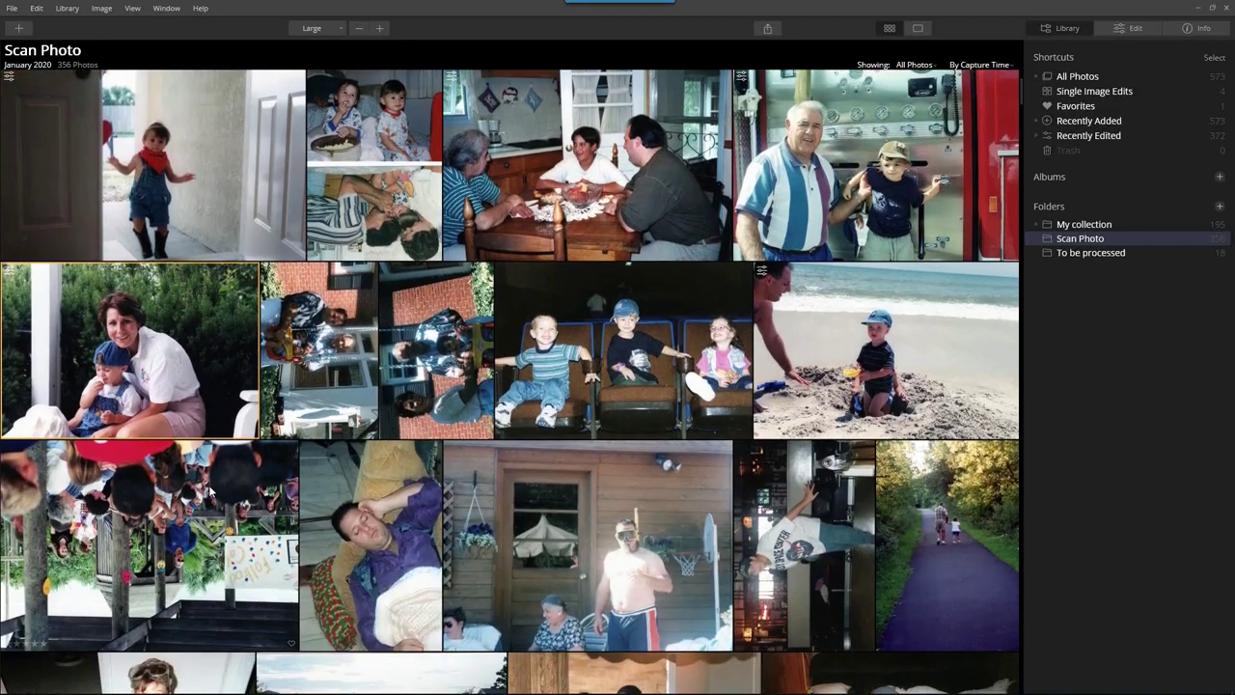
scroll(210, 492, down, 4)
scroll(318, 502, down, 6)
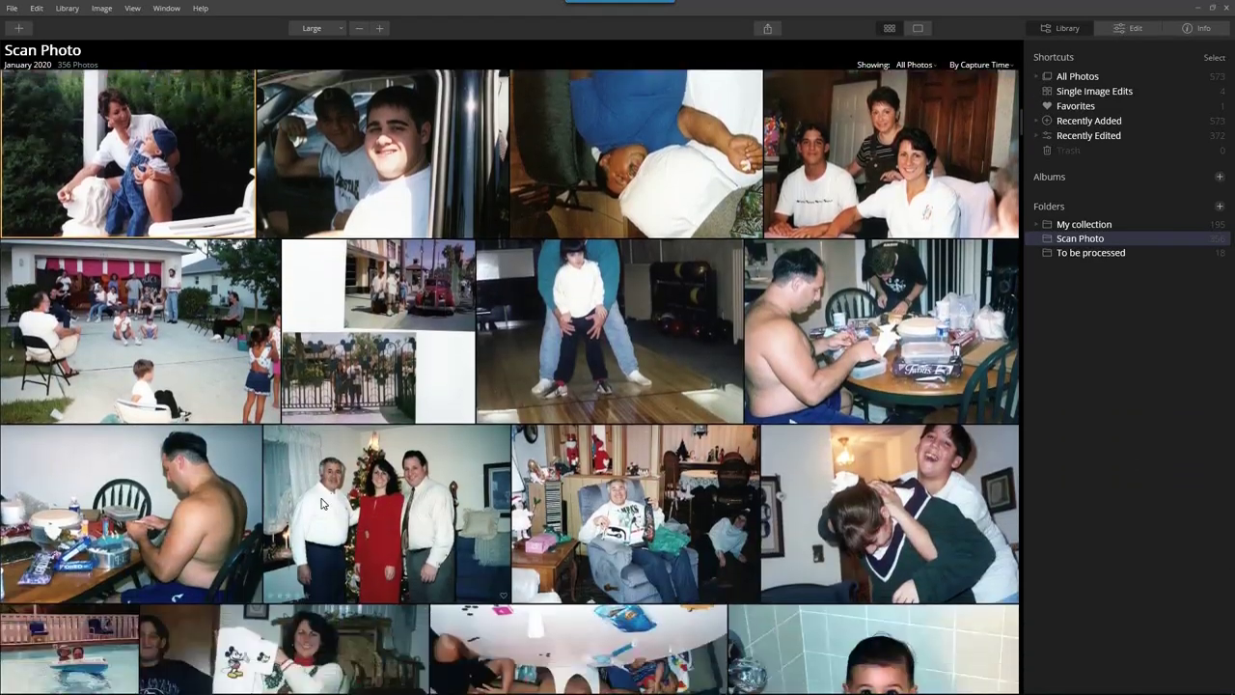
scroll(321, 502, down, 2)
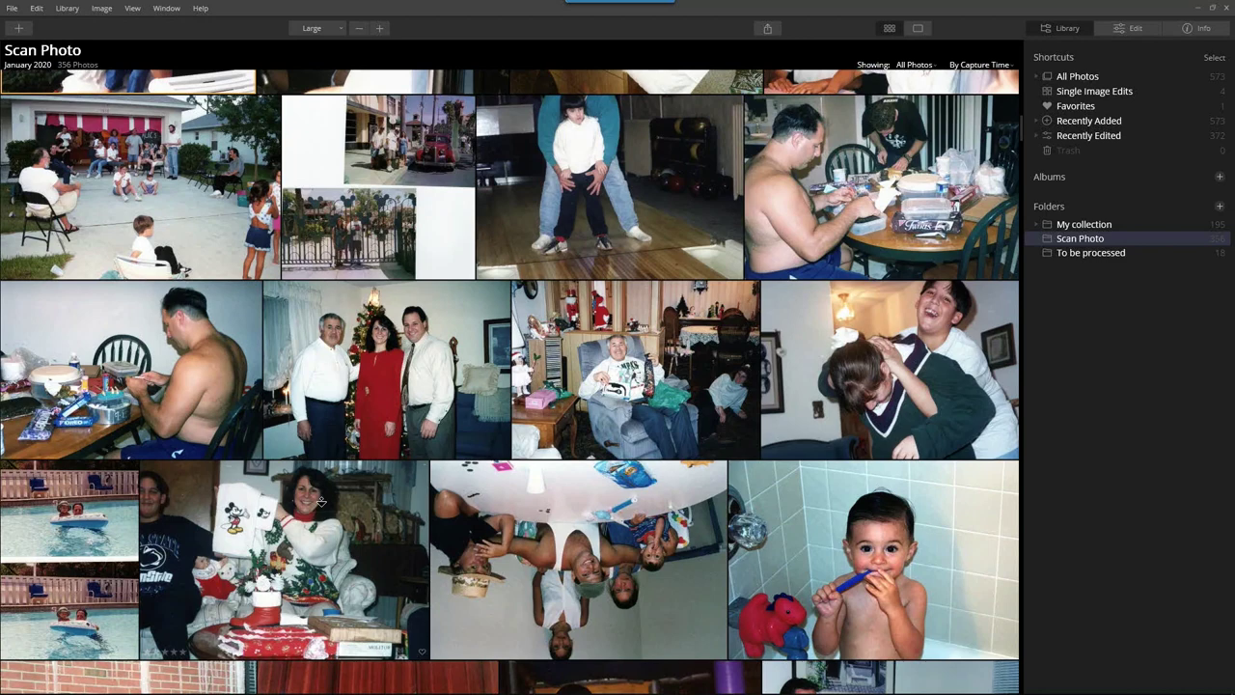
scroll(322, 501, down, 1)
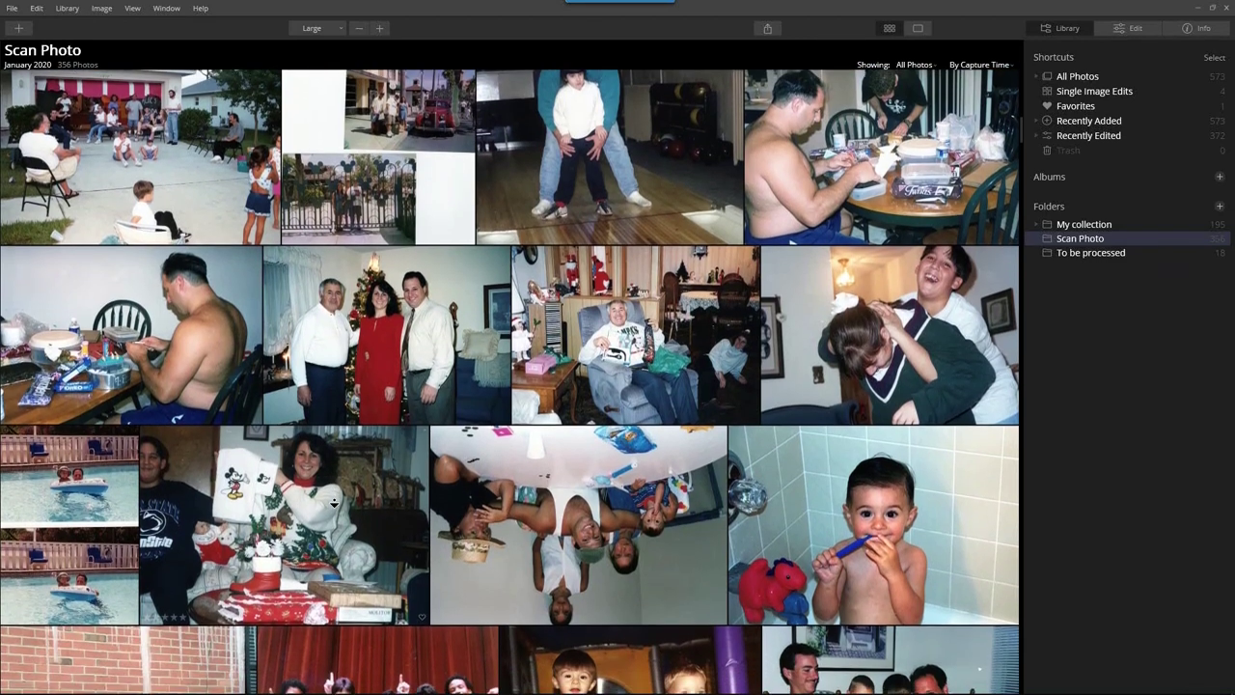
Preview the karate group photo with the looks strip hidden, then step to the brick-wall photo
scroll(334, 502, down, 5)
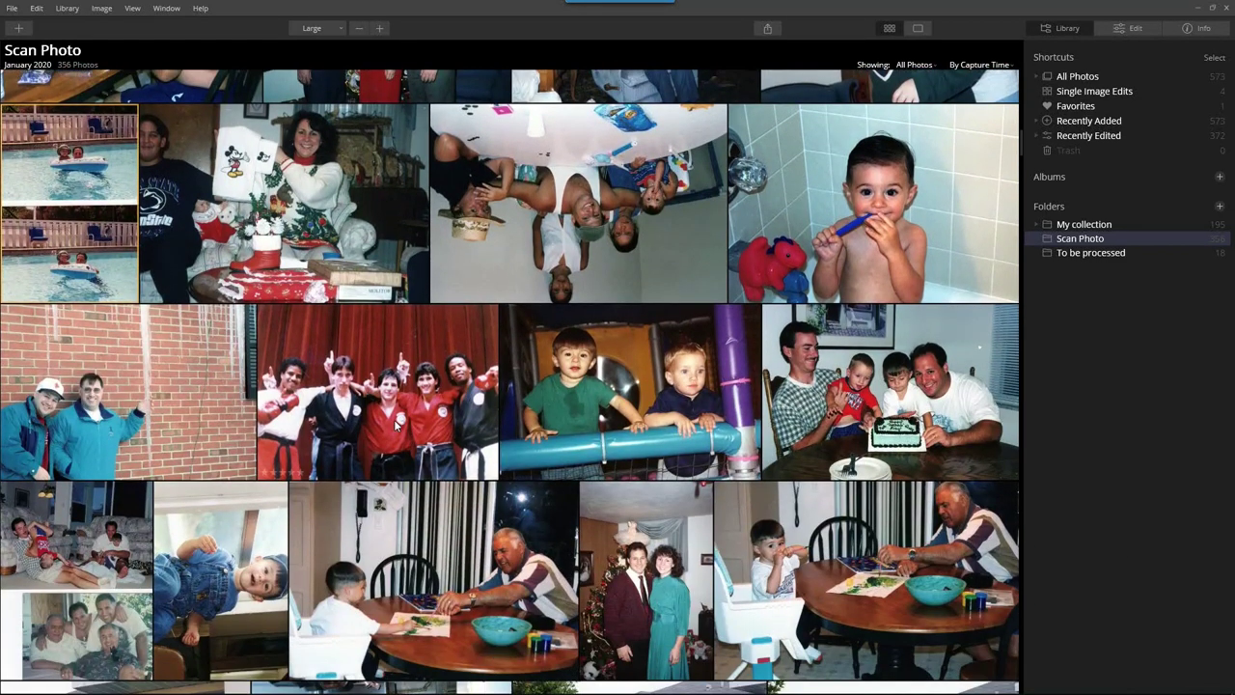
double_click(395, 425)
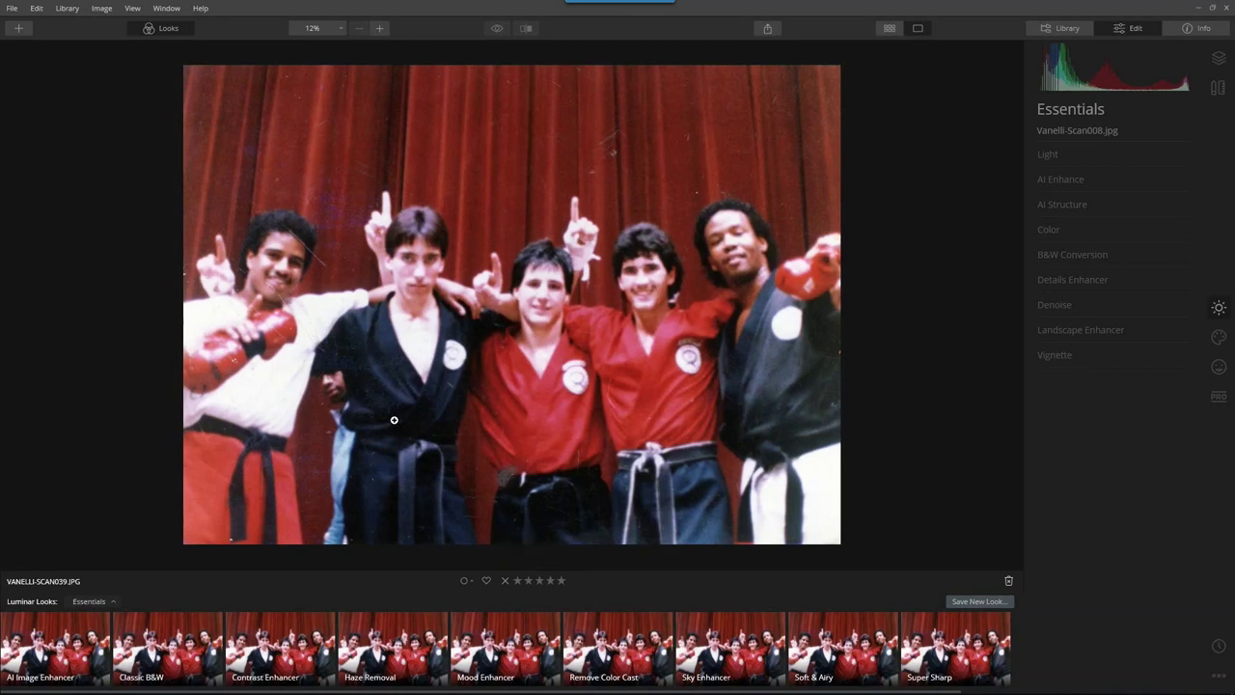
click(165, 30)
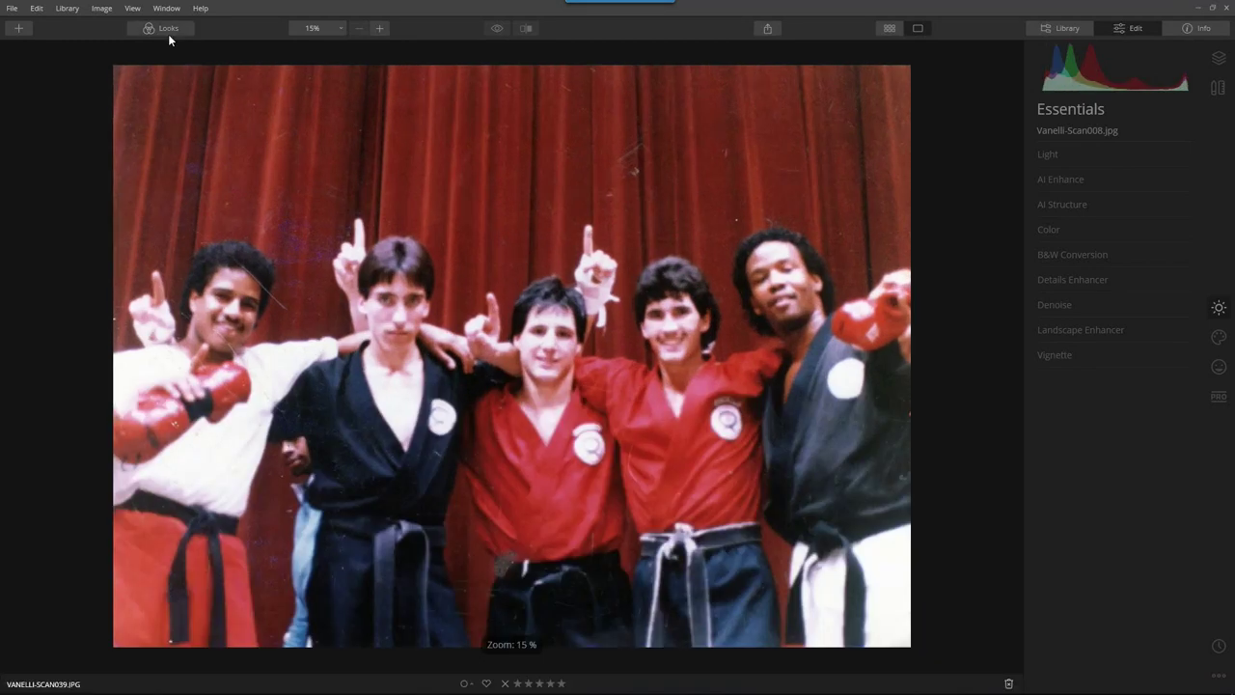
key(Right)
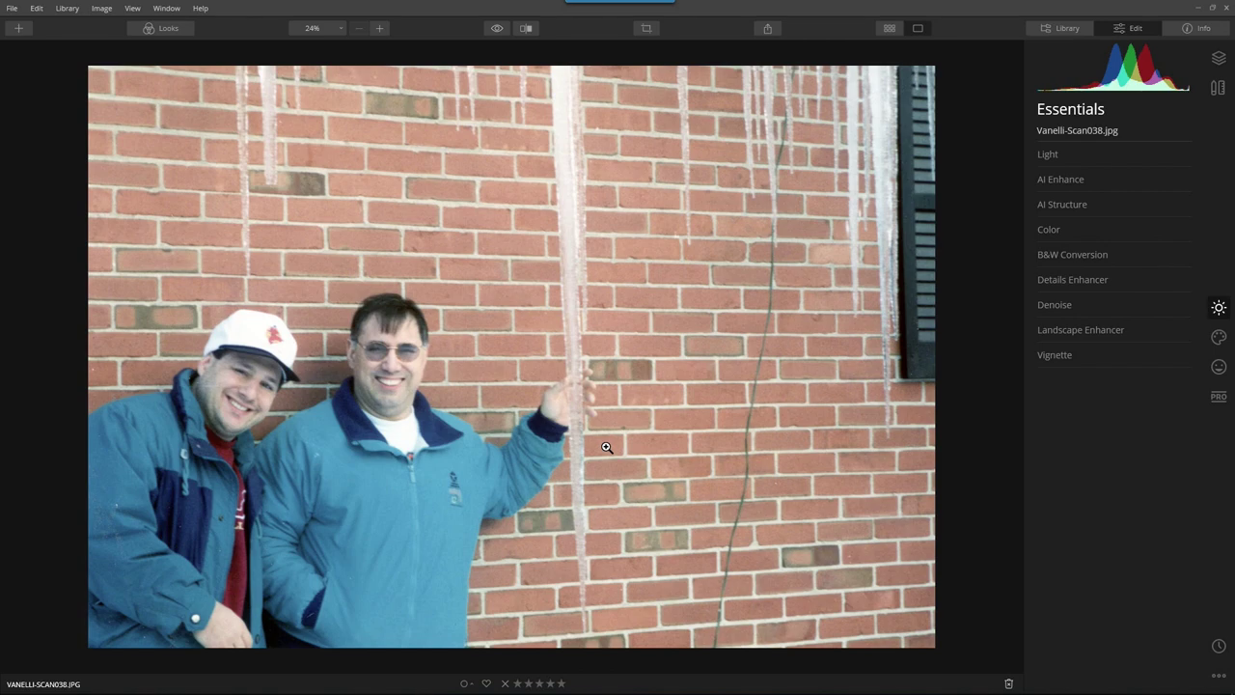
key(g)
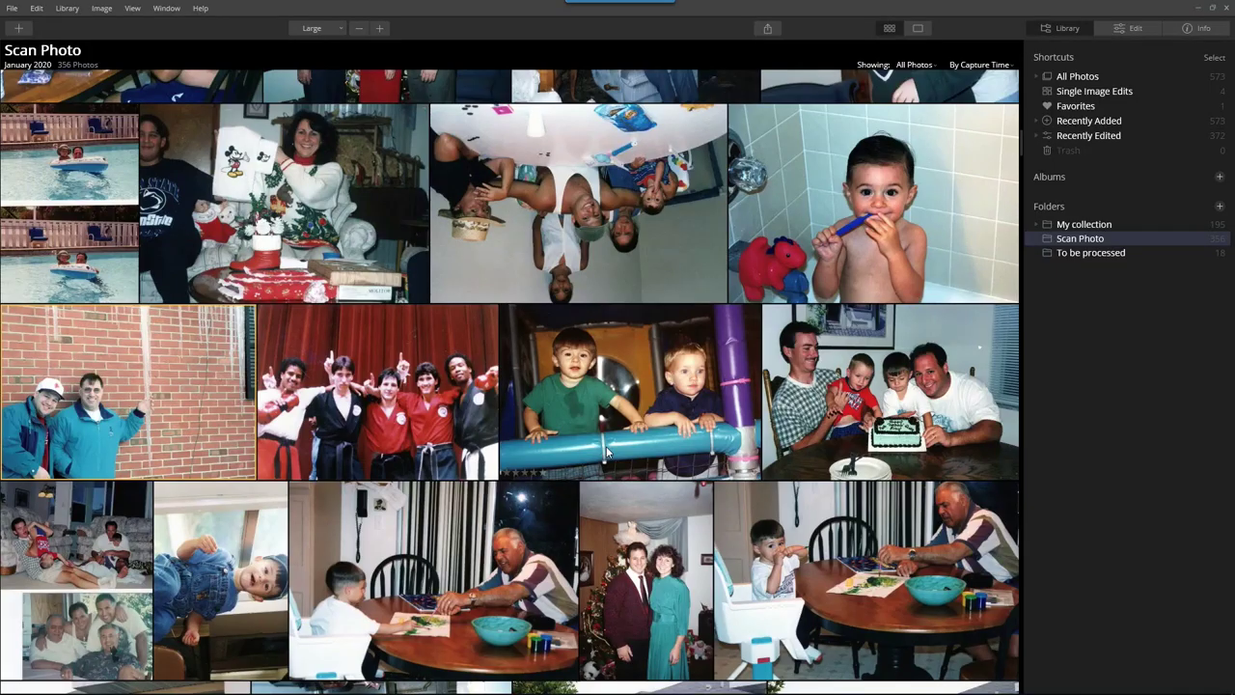
Preview the couple-by-the-Christmas-tree photo, then scroll down and select the two boys in Santa hats
scroll(674, 470, down, 2)
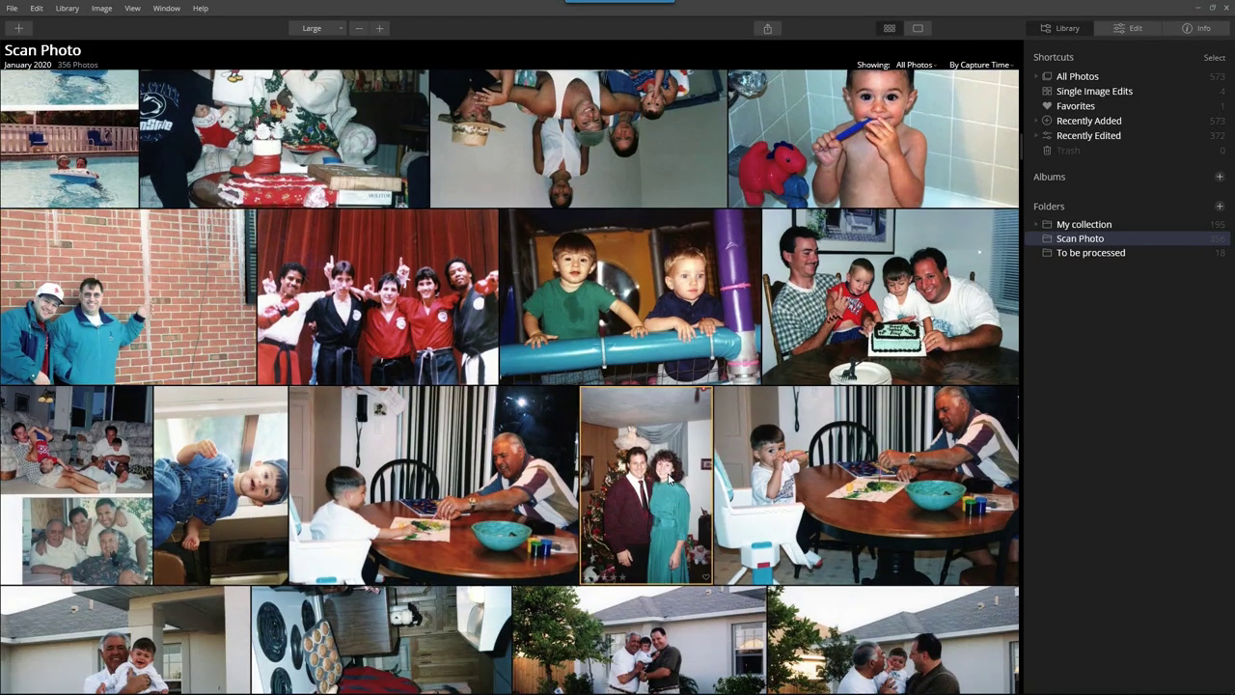
double_click(673, 470)
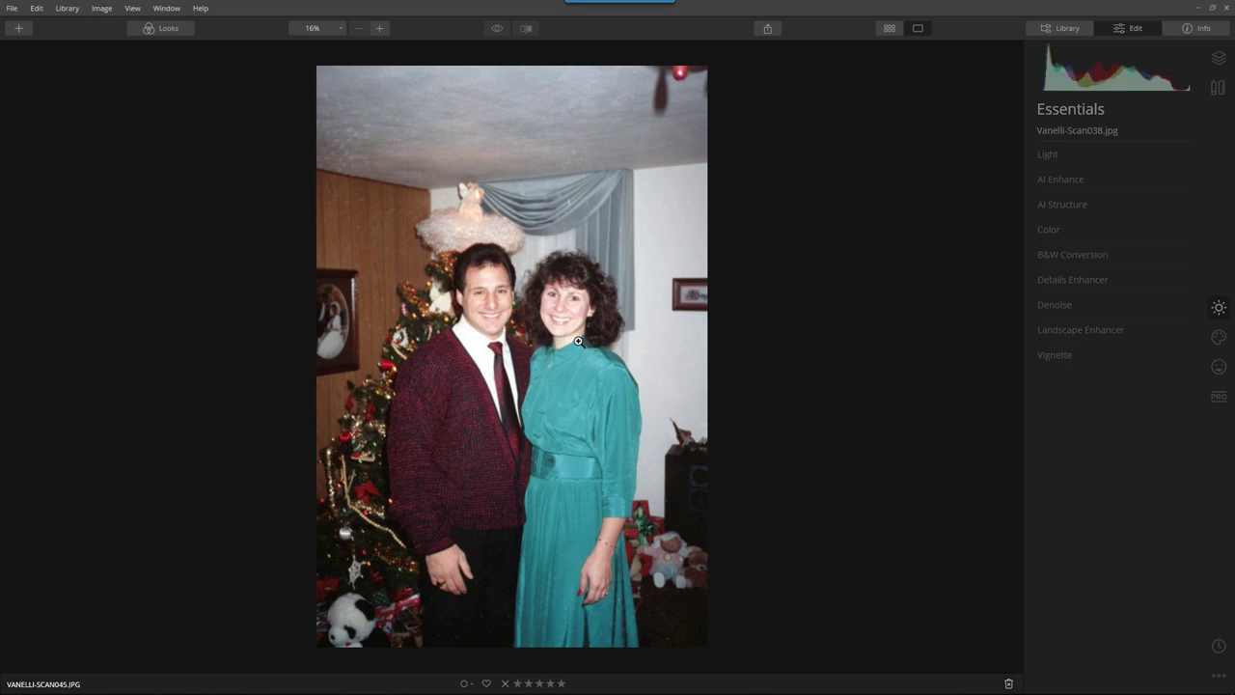
key(g)
scroll(579, 347, down, 4)
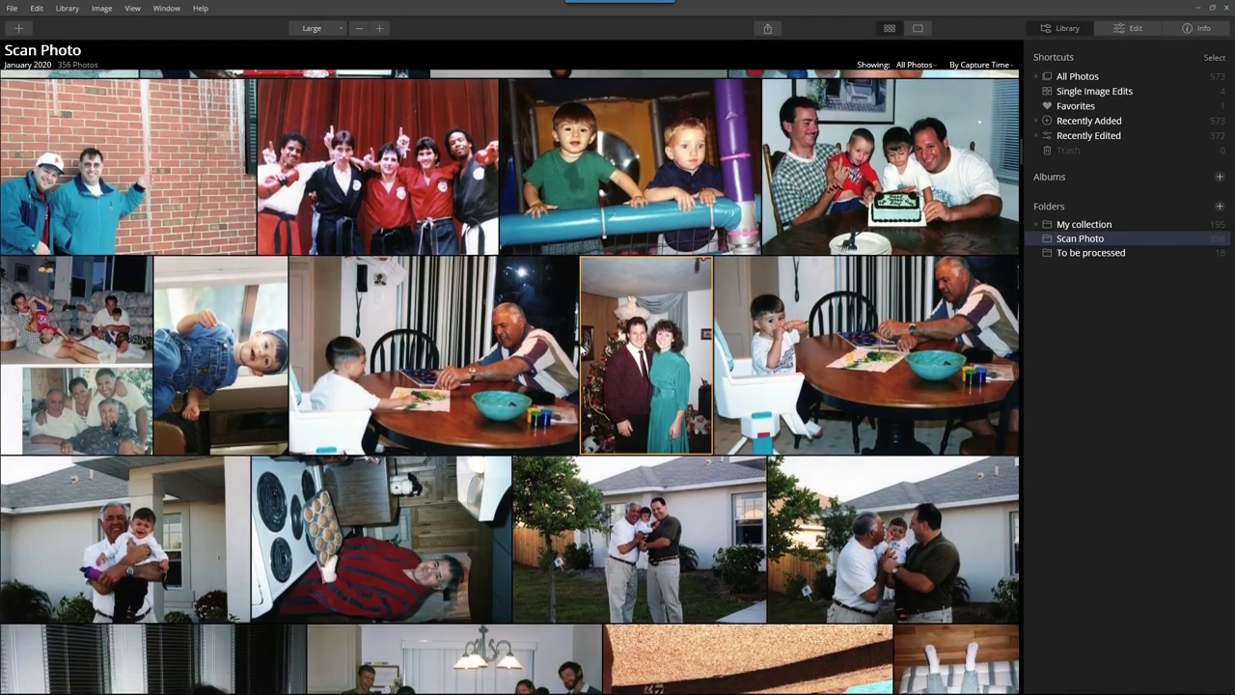
scroll(510, 417, down, 10)
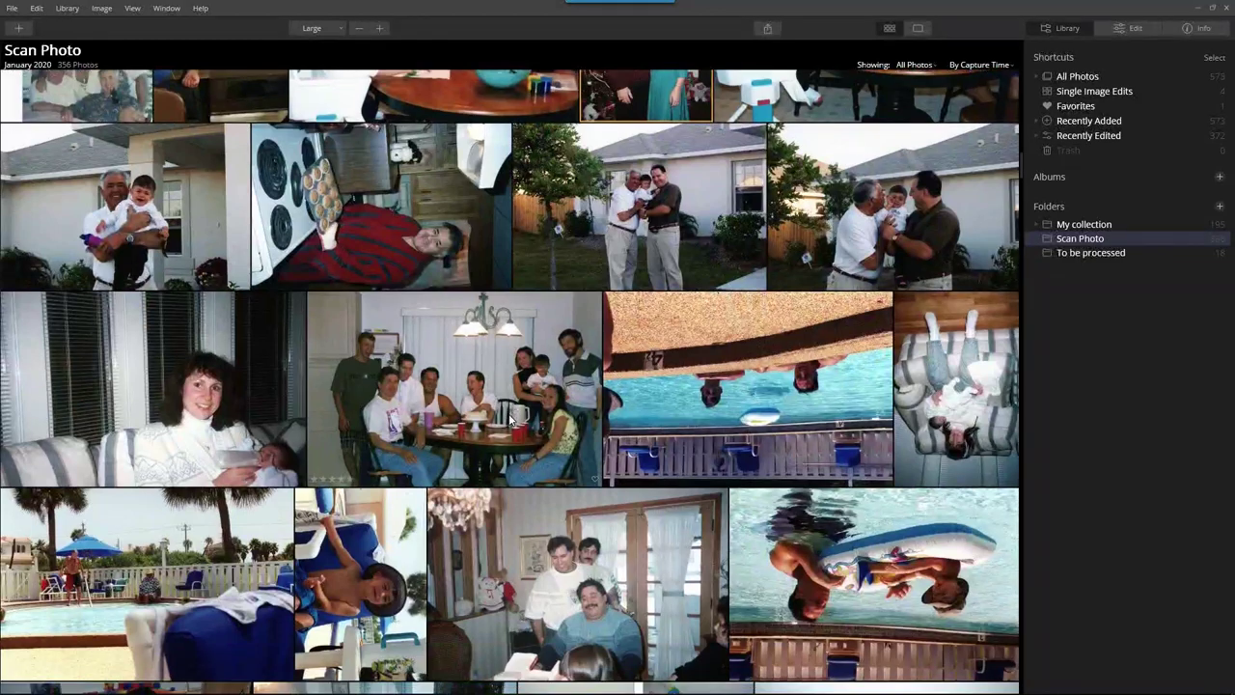
scroll(509, 413, down, 4)
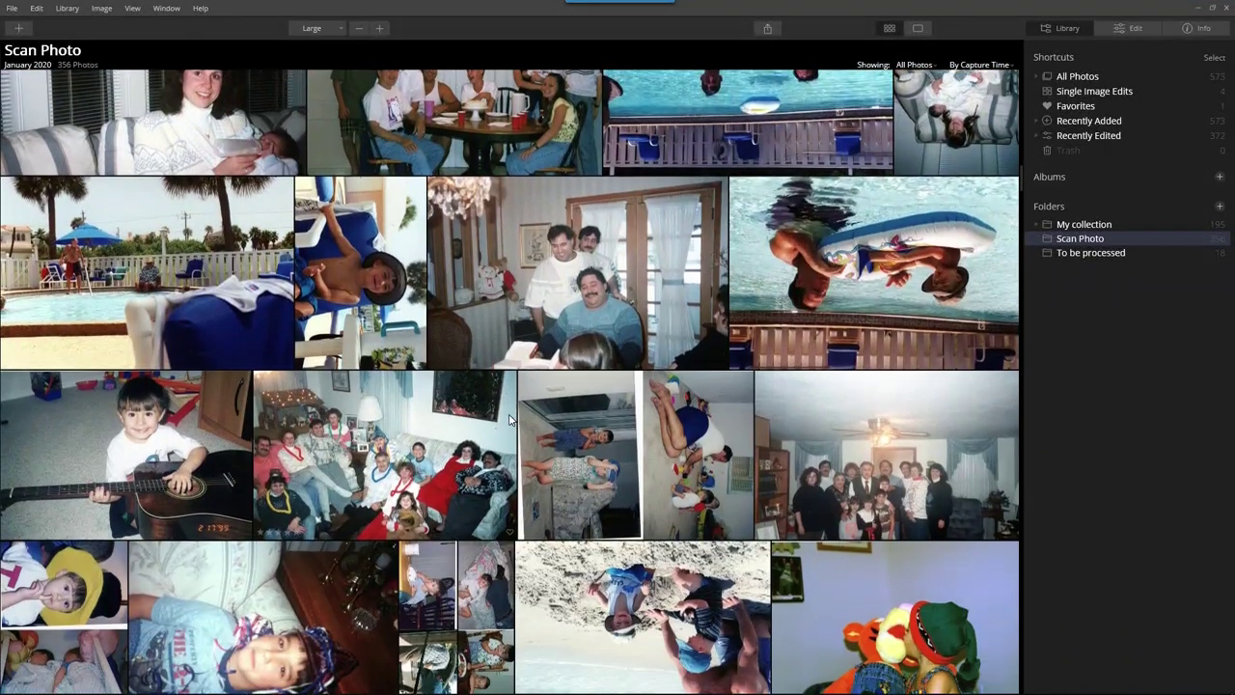
scroll(510, 419, down, 4)
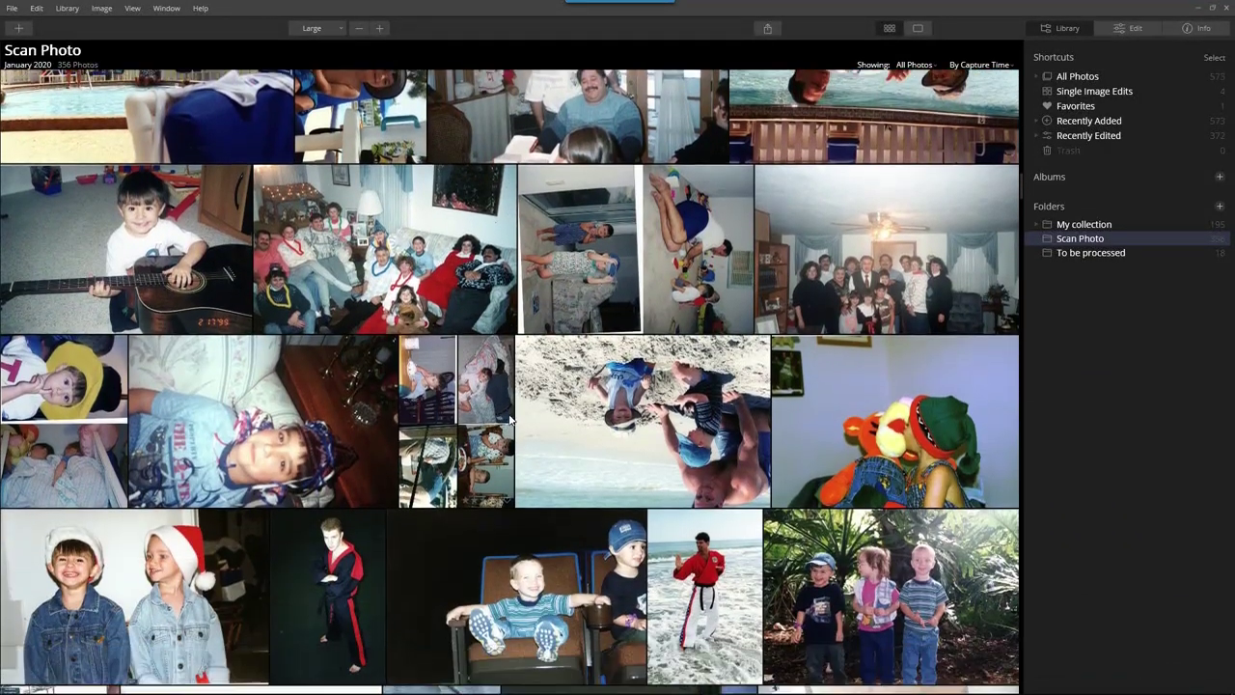
scroll(510, 419, down, 1)
click(867, 428)
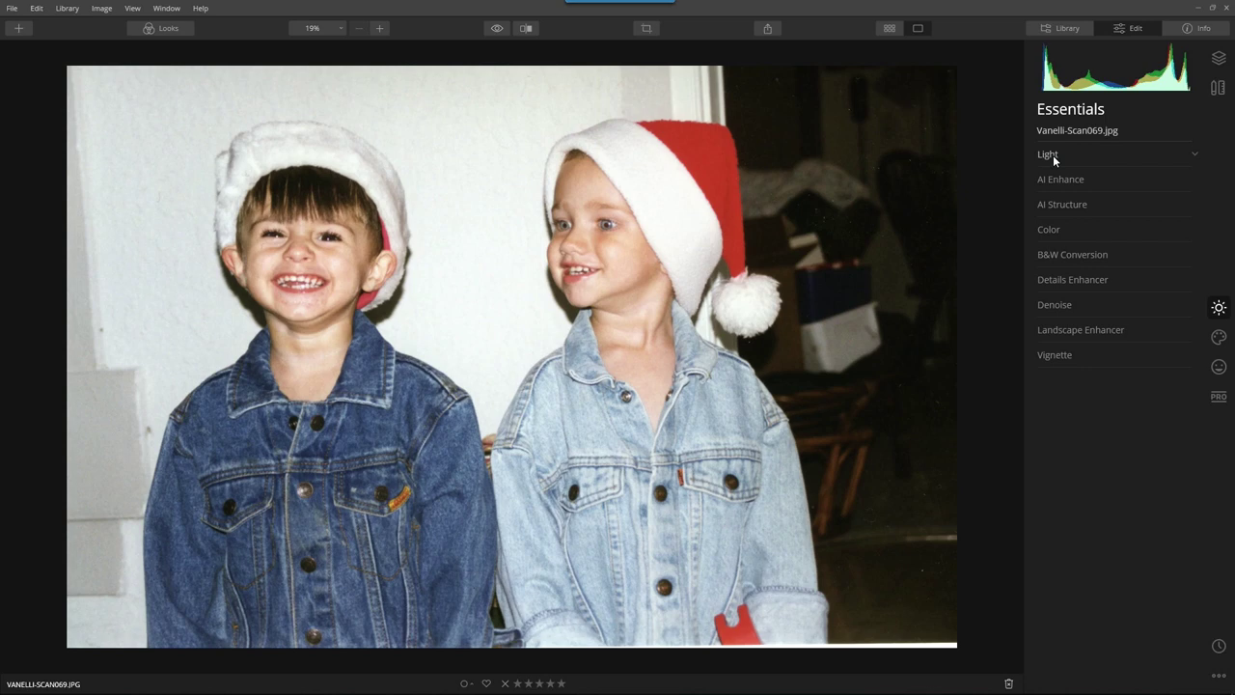
Apply the AI Image Enhancer look to the Santa-hat photo and compare it with the original
click(182, 32)
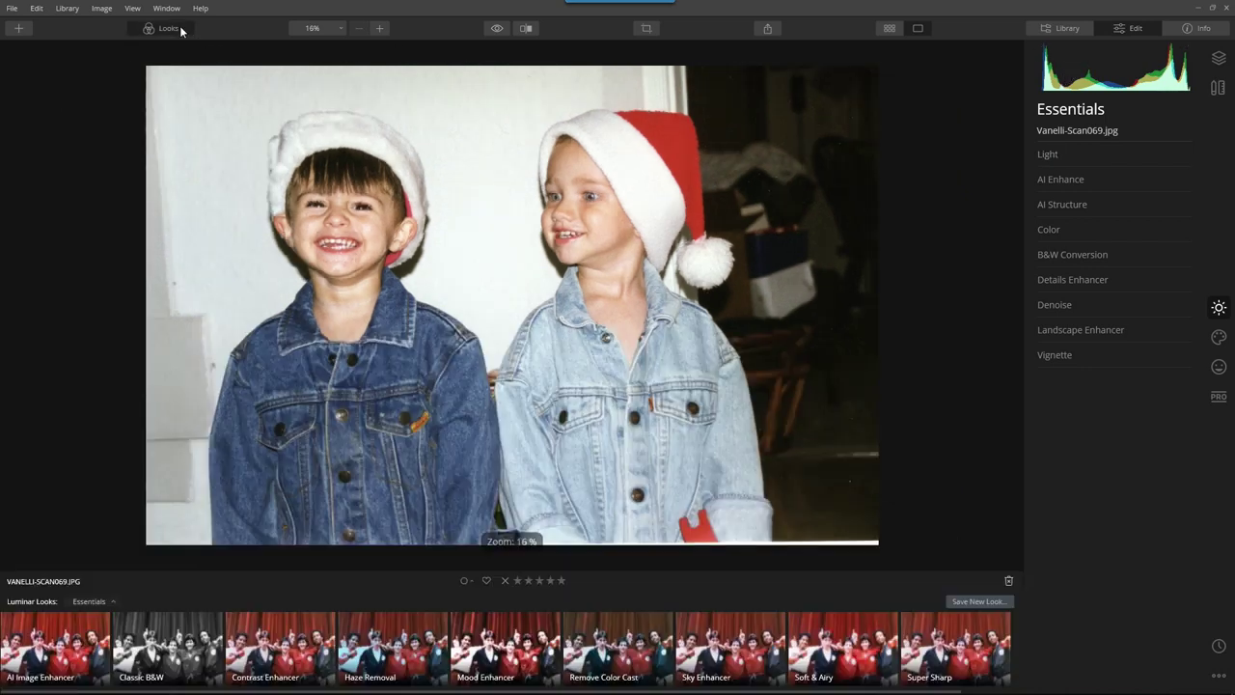
click(66, 653)
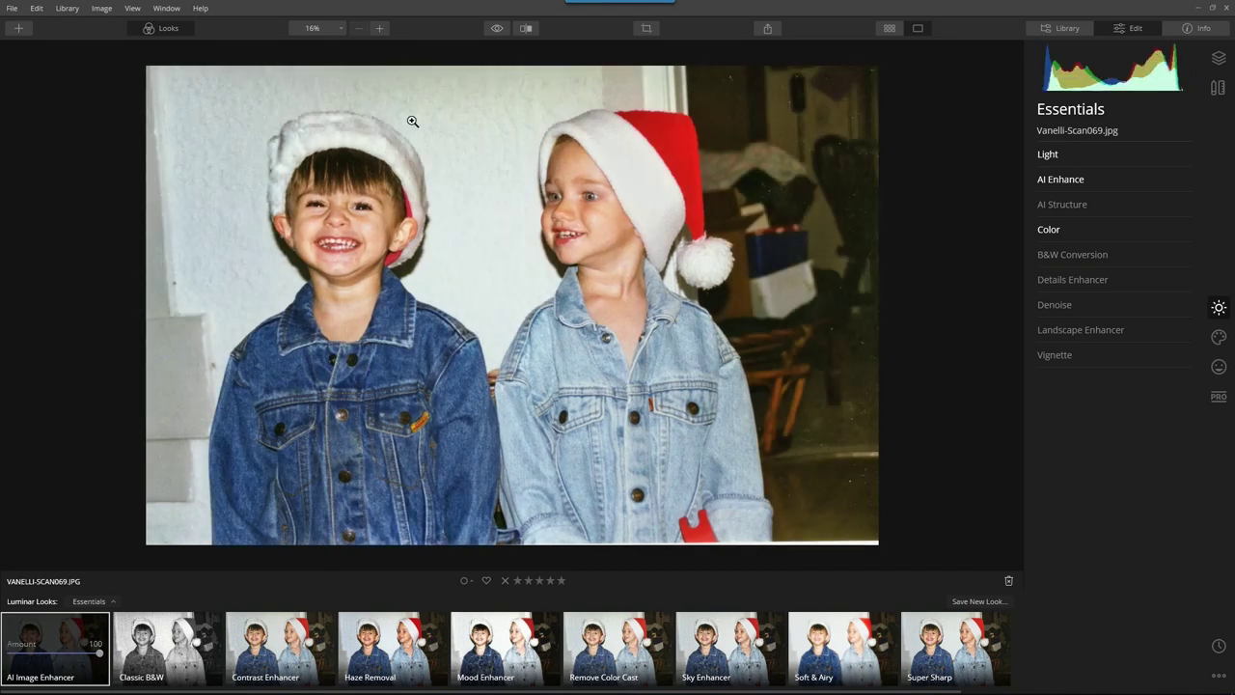
click(498, 29)
click(498, 29)
click(498, 29)
click(498, 28)
Back in the library grid, scroll down and open the Tigger plush photo for editing
key(g)
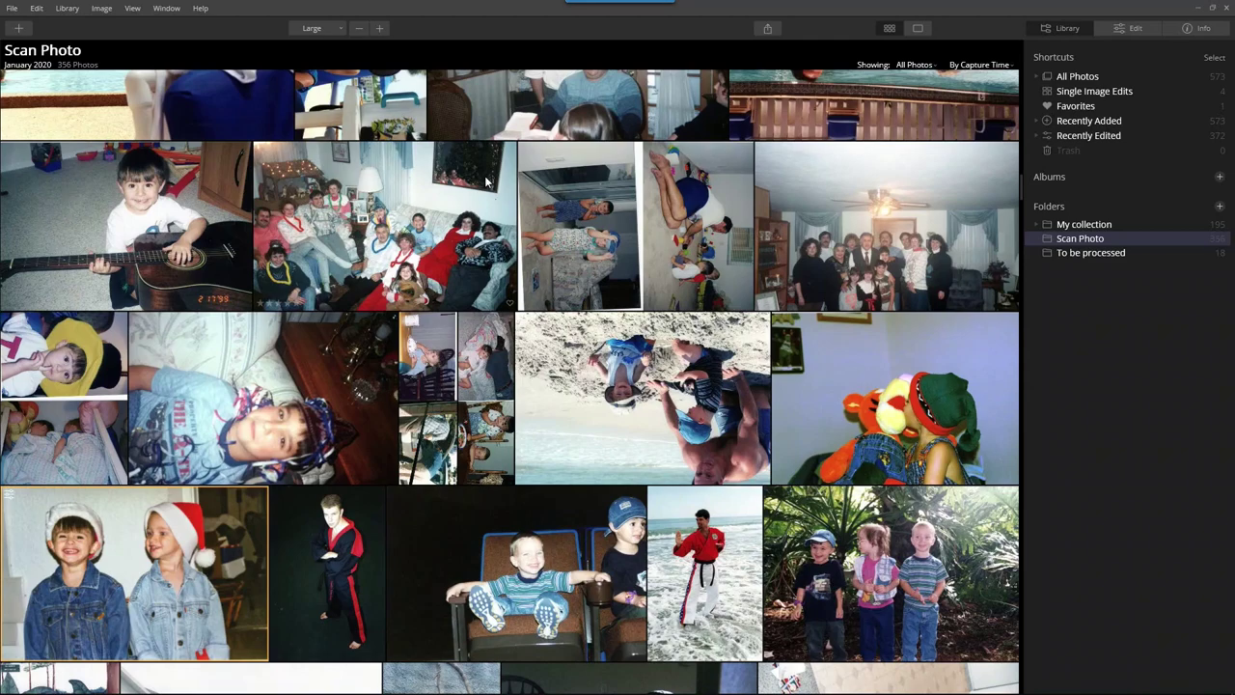
scroll(494, 280, down, 5)
scroll(501, 297, down, 2)
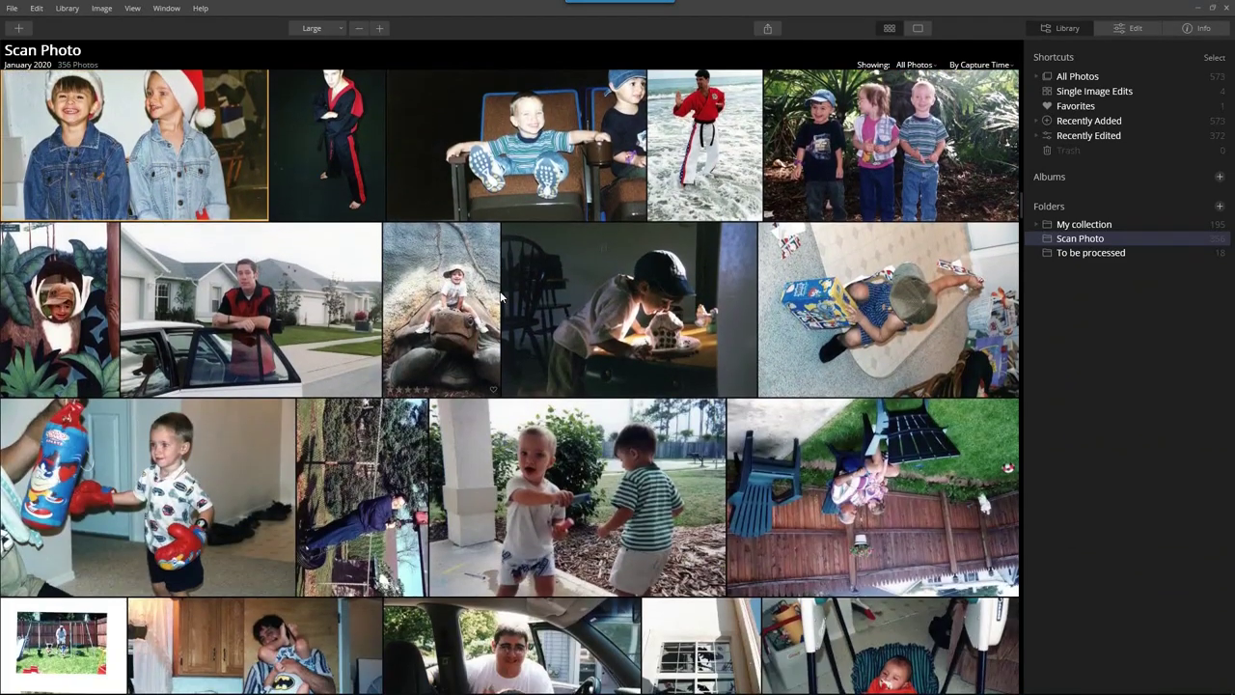
click(624, 290)
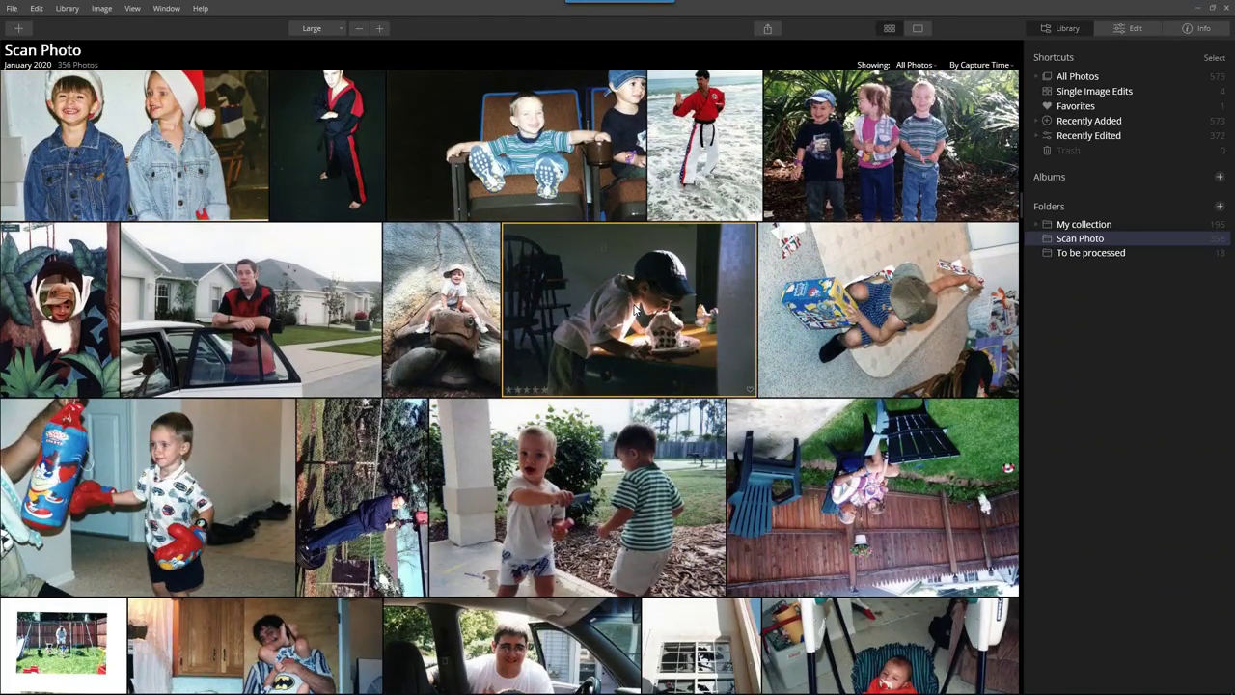
scroll(634, 309, down, 8)
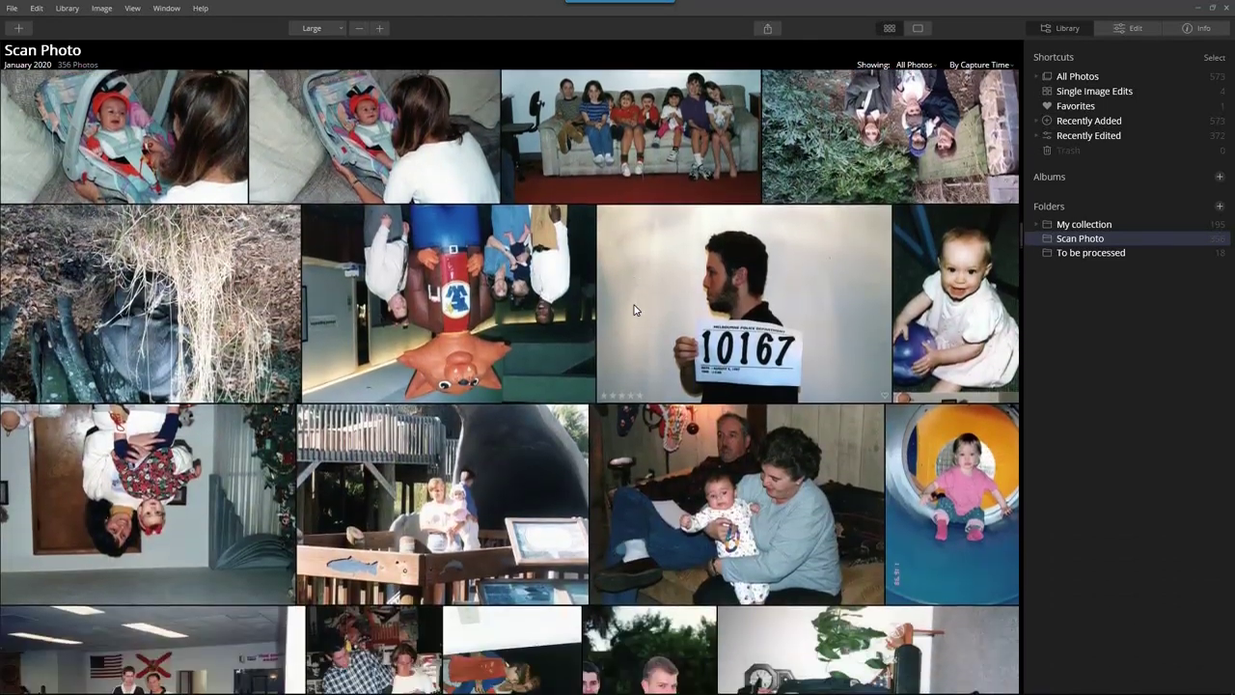
scroll(635, 309, down, 8)
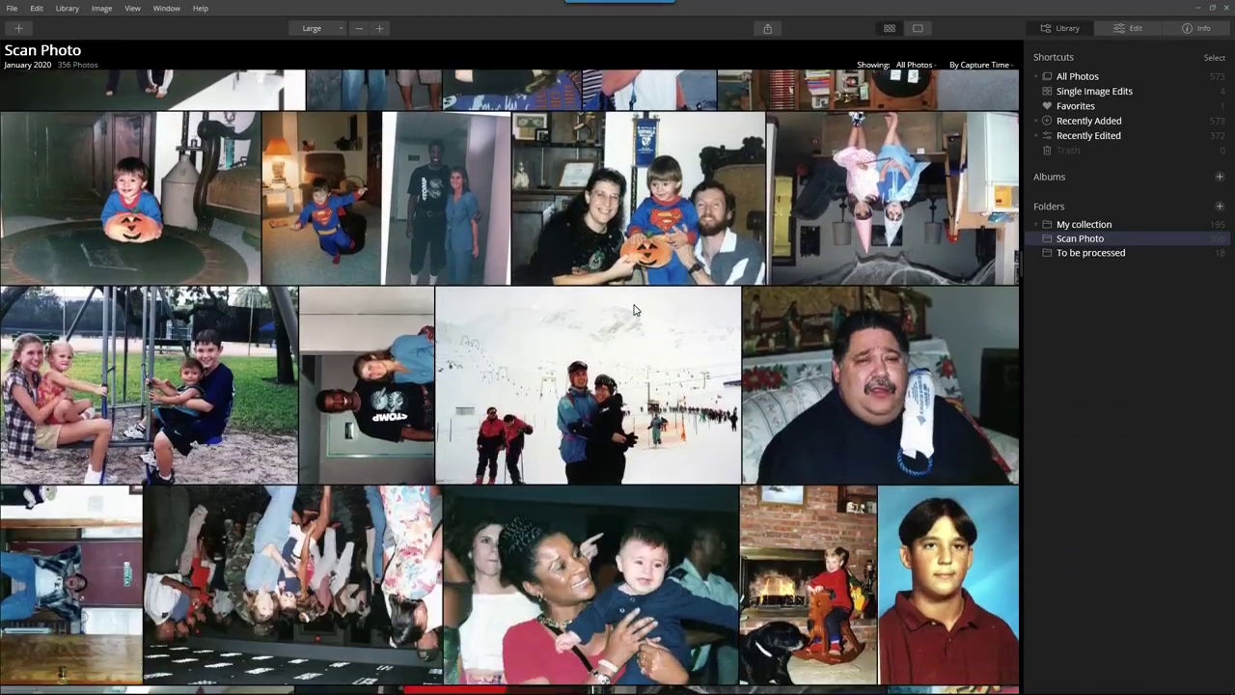
scroll(635, 309, down, 6)
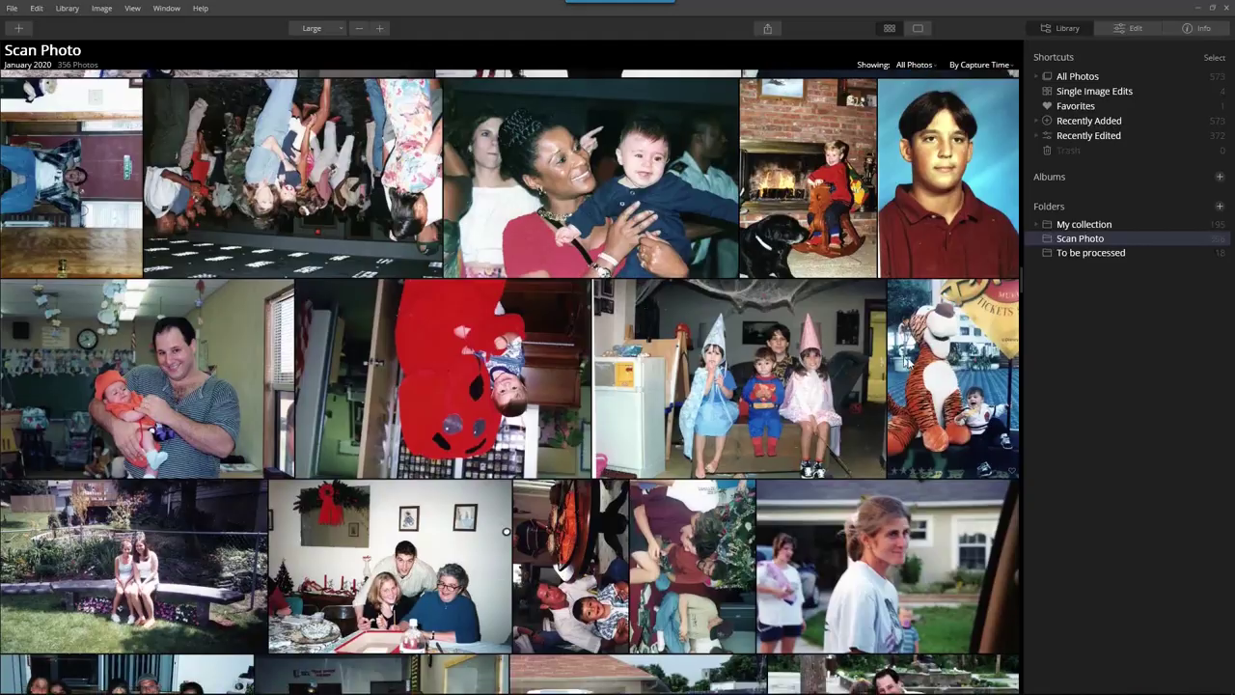
double_click(965, 374)
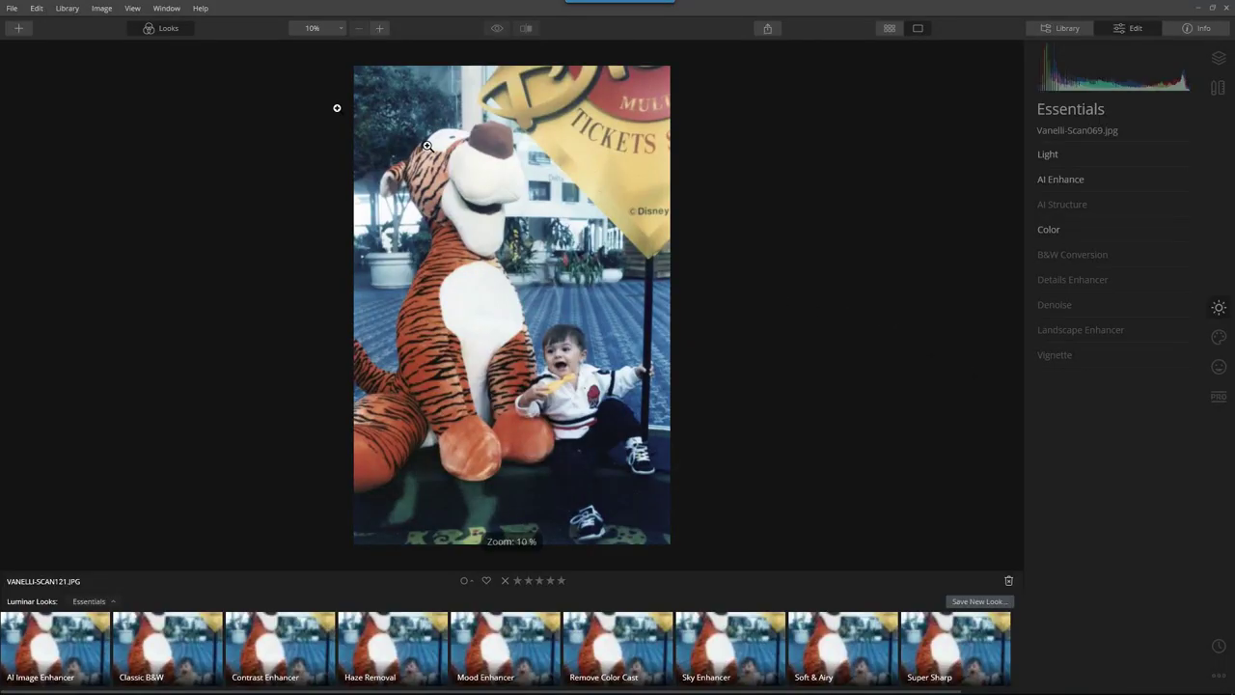
Apply the AI Image Enhancer look to the Tigger photo
click(155, 30)
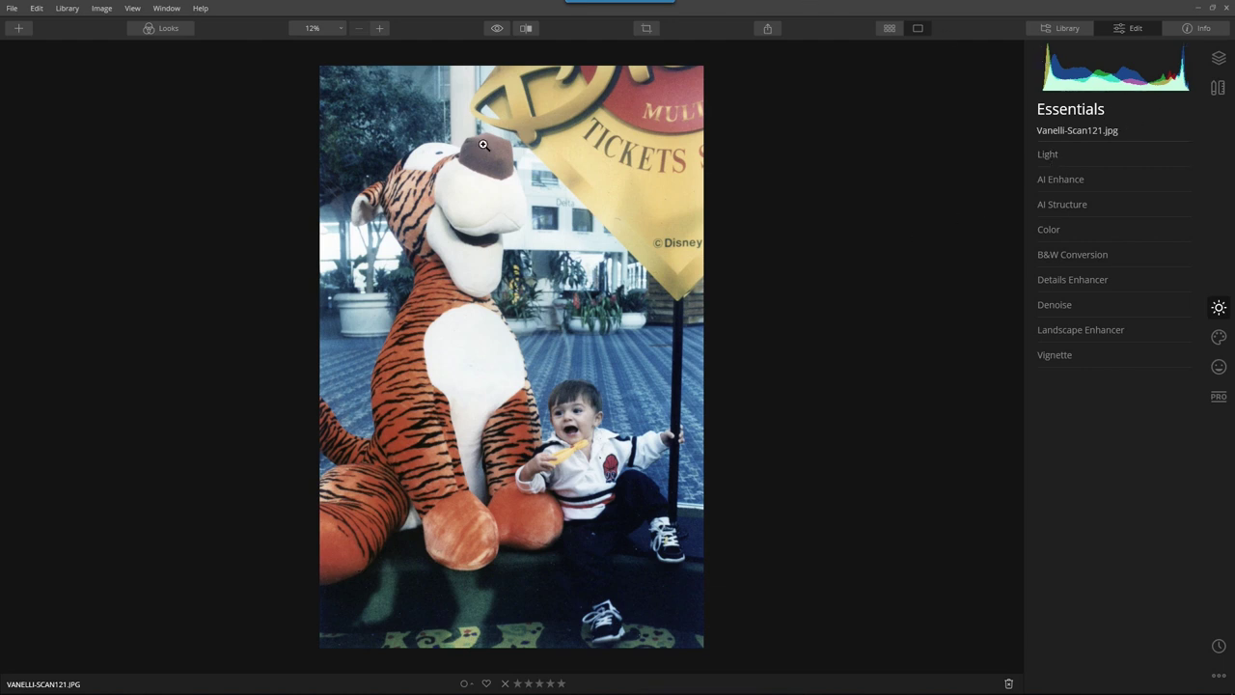
click(162, 27)
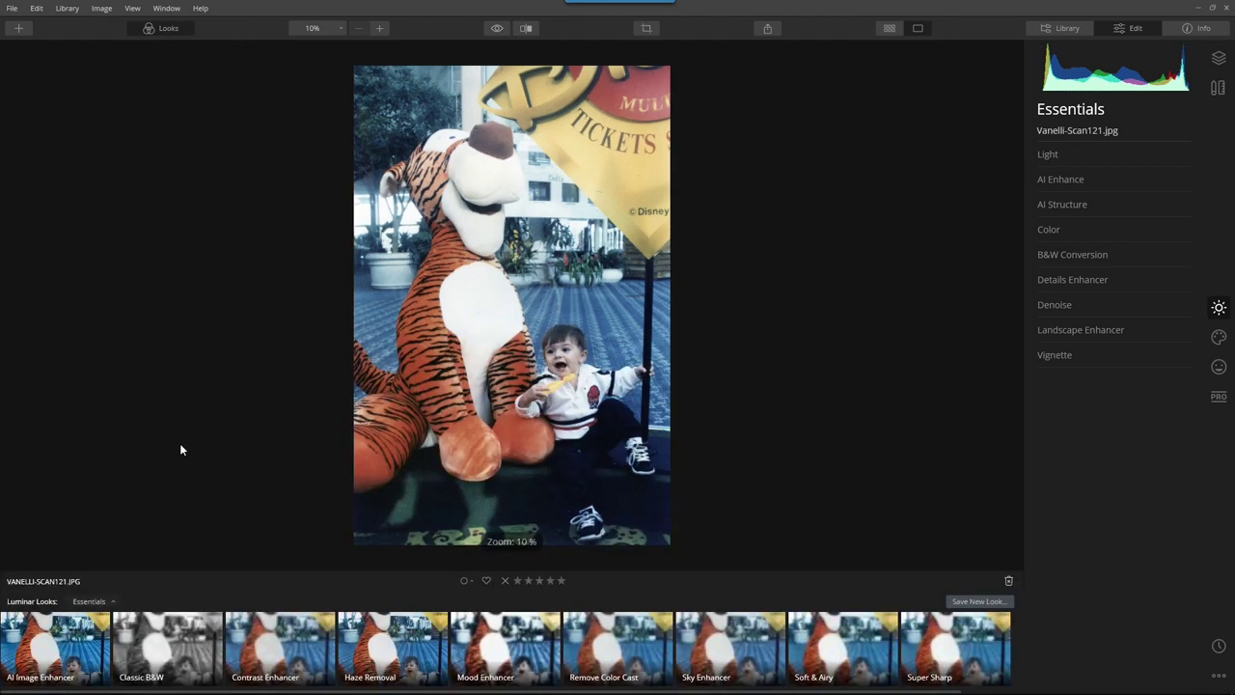
click(68, 625)
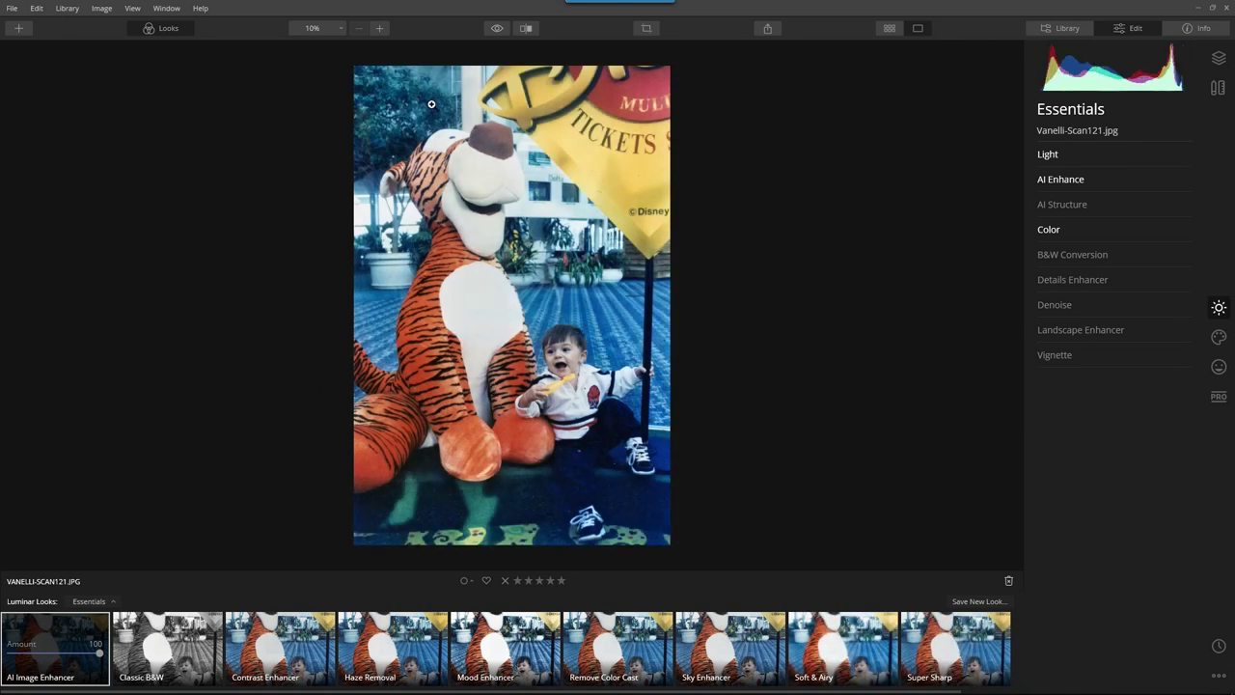
Set Remove Color Cast to 61 and blue Saturation to -58, then compare with the original
click(1047, 231)
drag(1042, 309, 1139, 307)
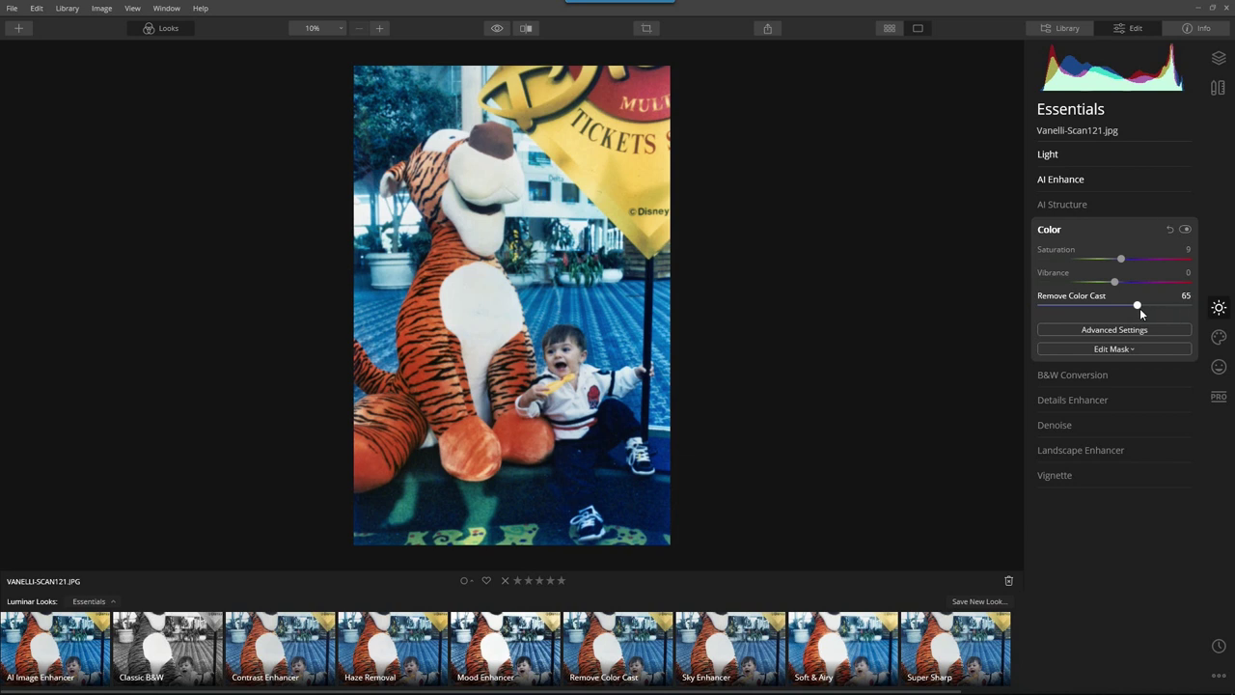
mouse_move(1140, 308)
mouse_down()
mouse_move(1059, 311)
mouse_move(1149, 314)
mouse_up()
click(1116, 329)
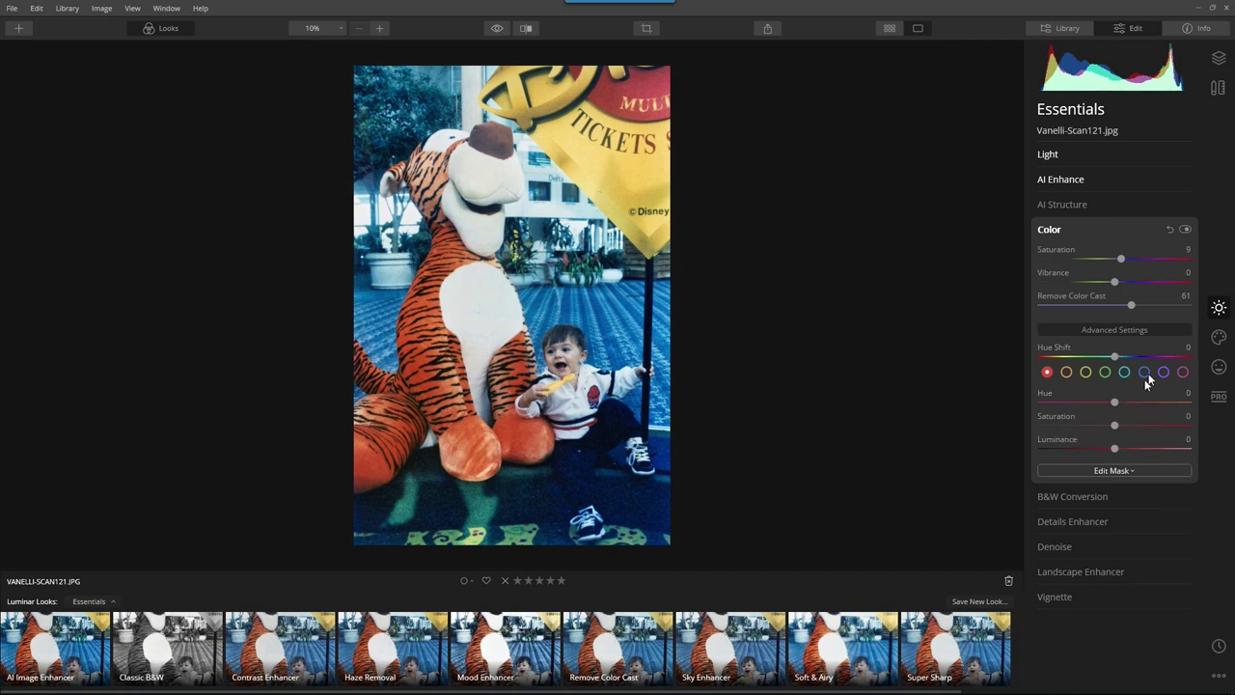
click(1147, 372)
drag(1112, 430, 1079, 422)
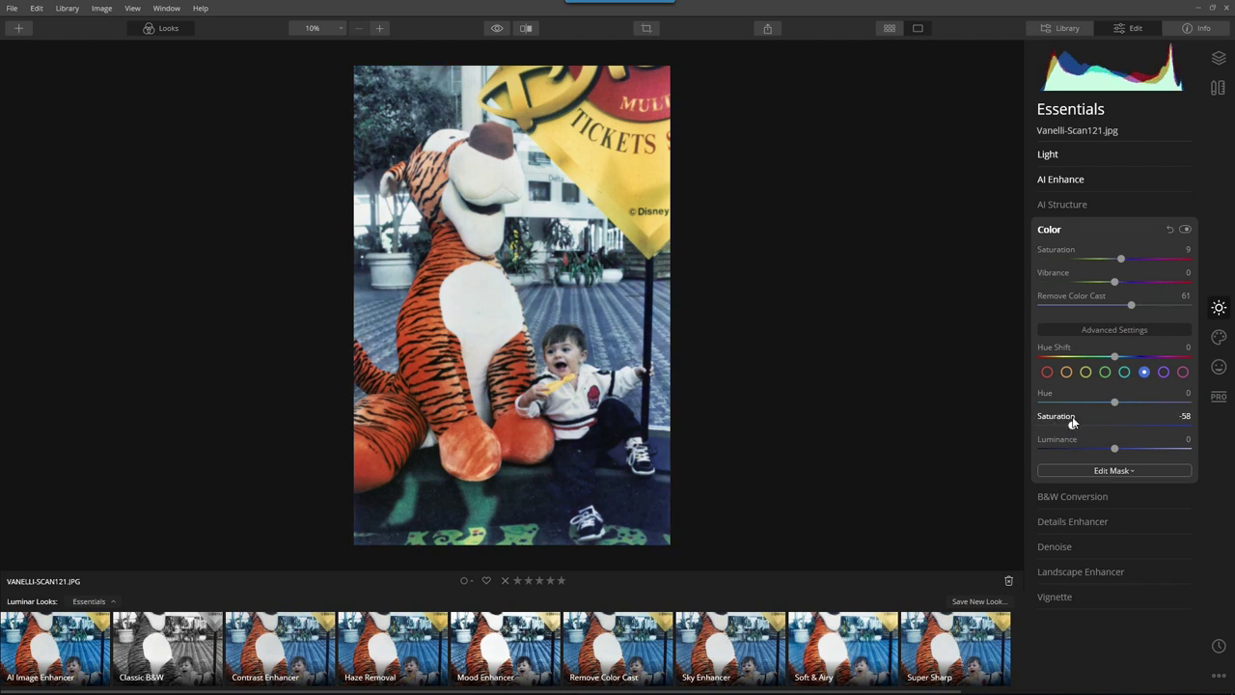
click(490, 31)
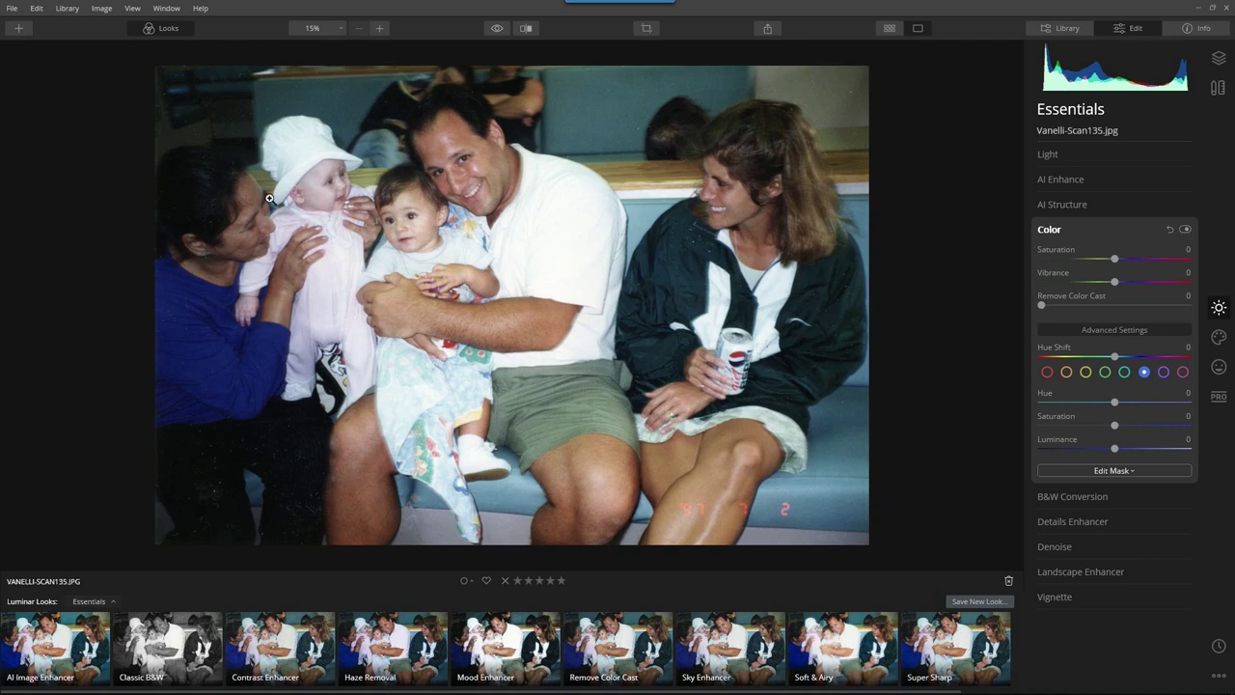
Hide the Looks filmstrip so the whole family-on-the-bench photo is visible
click(150, 29)
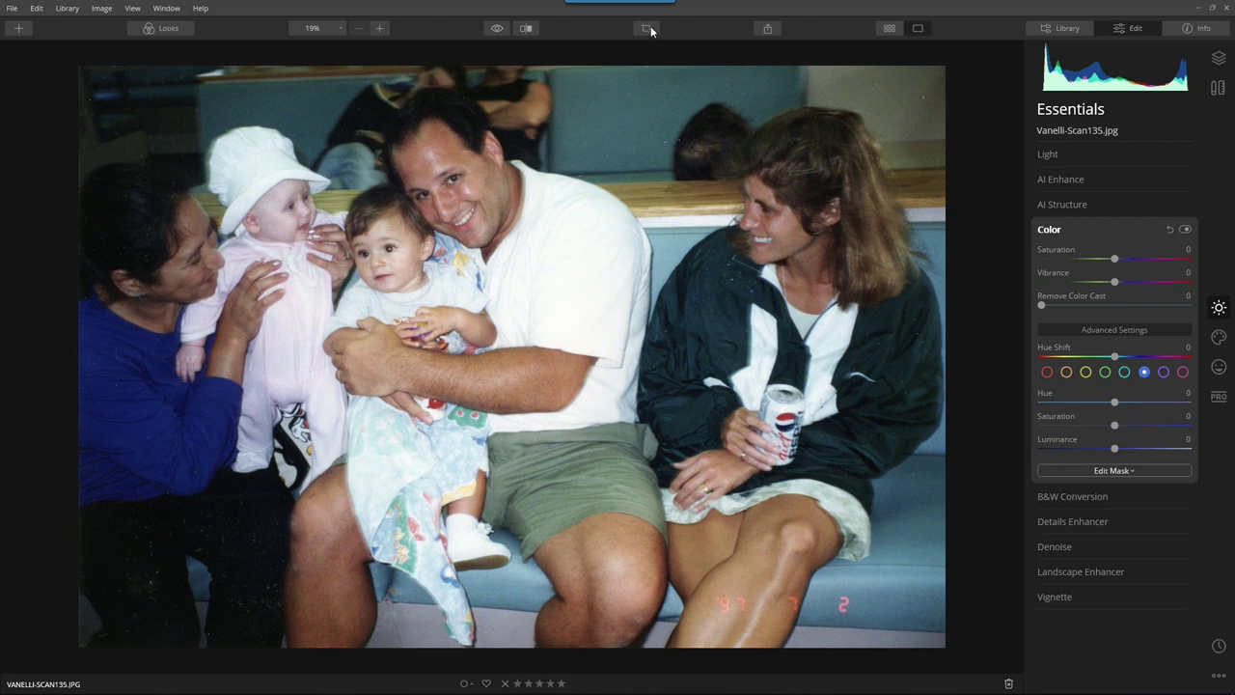
Crop the bench photo with a Free aspect ratio, trimming off the woman on the right
key(c)
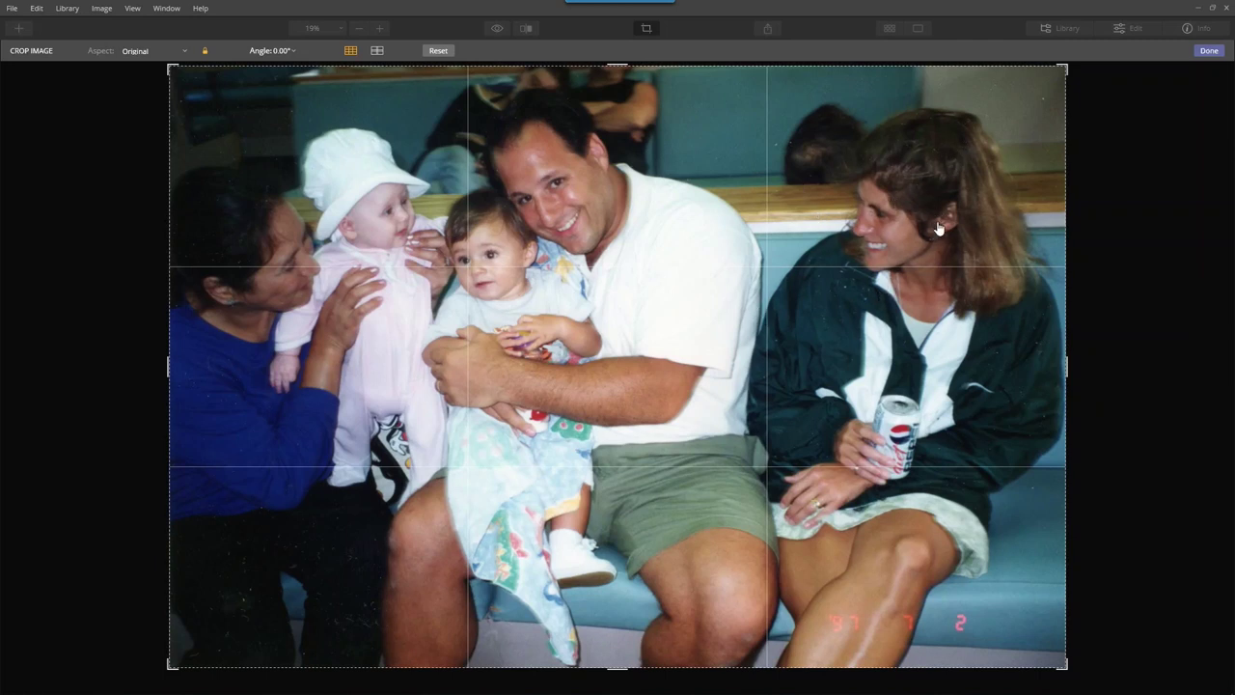
click(204, 50)
drag(1069, 365, 922, 391)
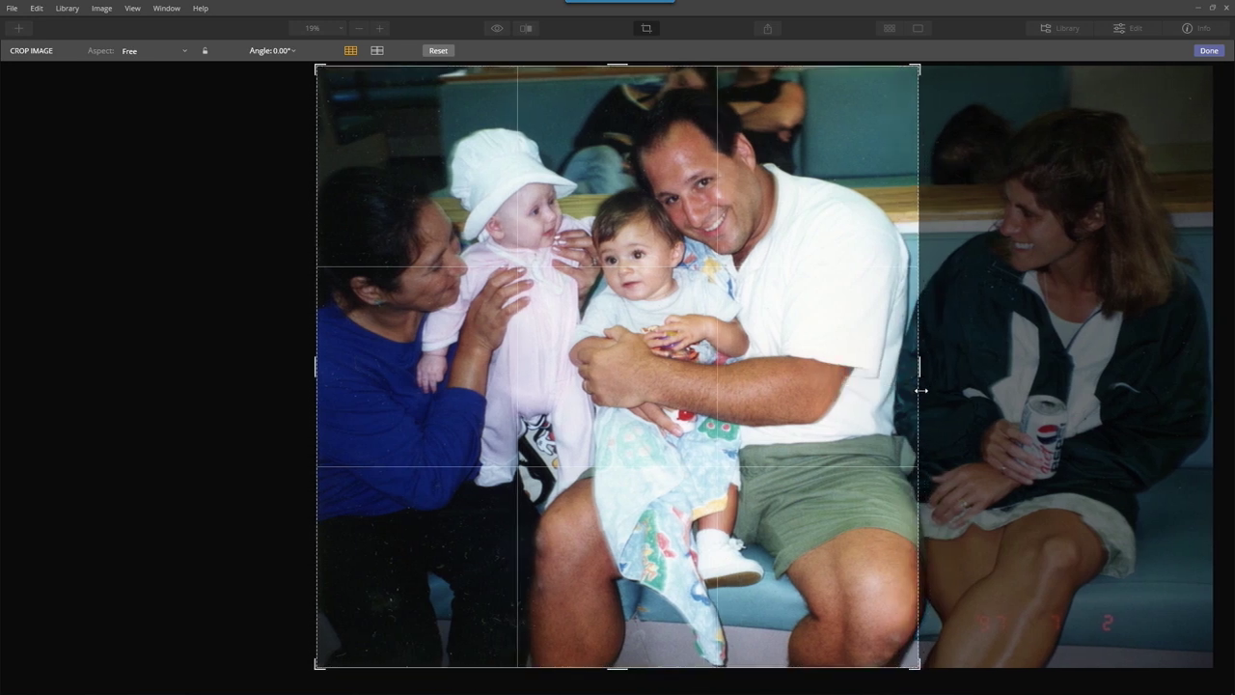
click(1210, 51)
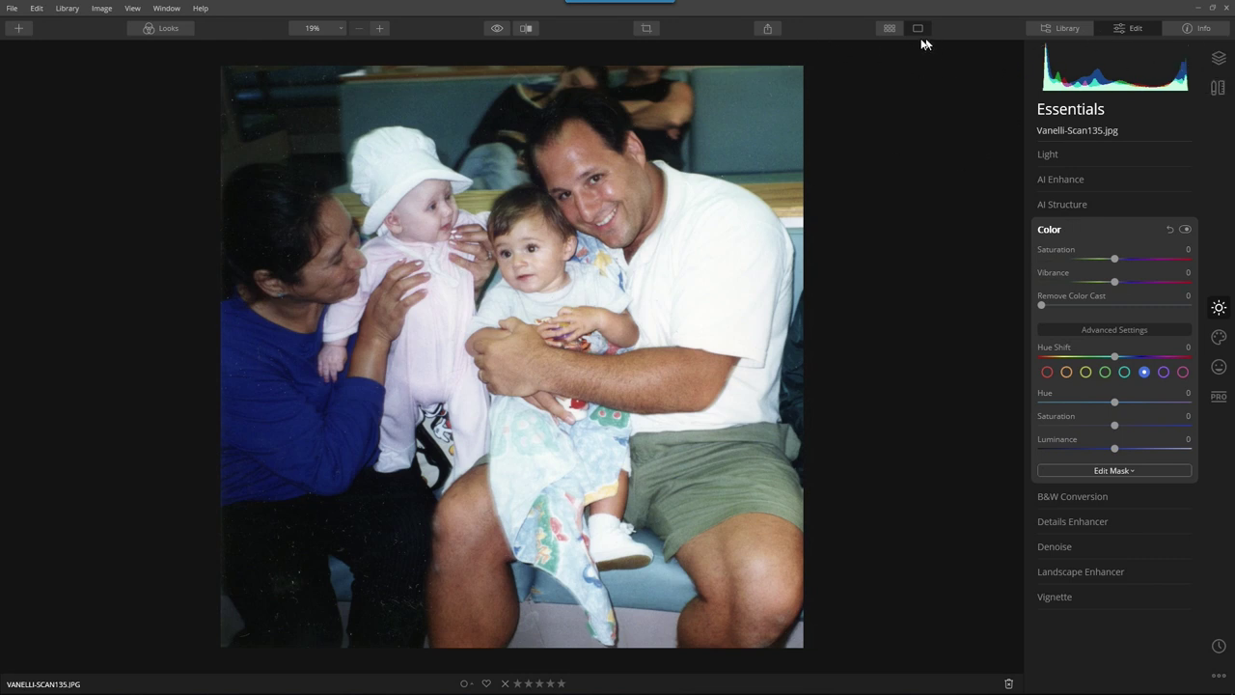
Reopen Crop & Rotate from the Canvas tools and readjust the crop's right edge
click(1219, 57)
click(1219, 86)
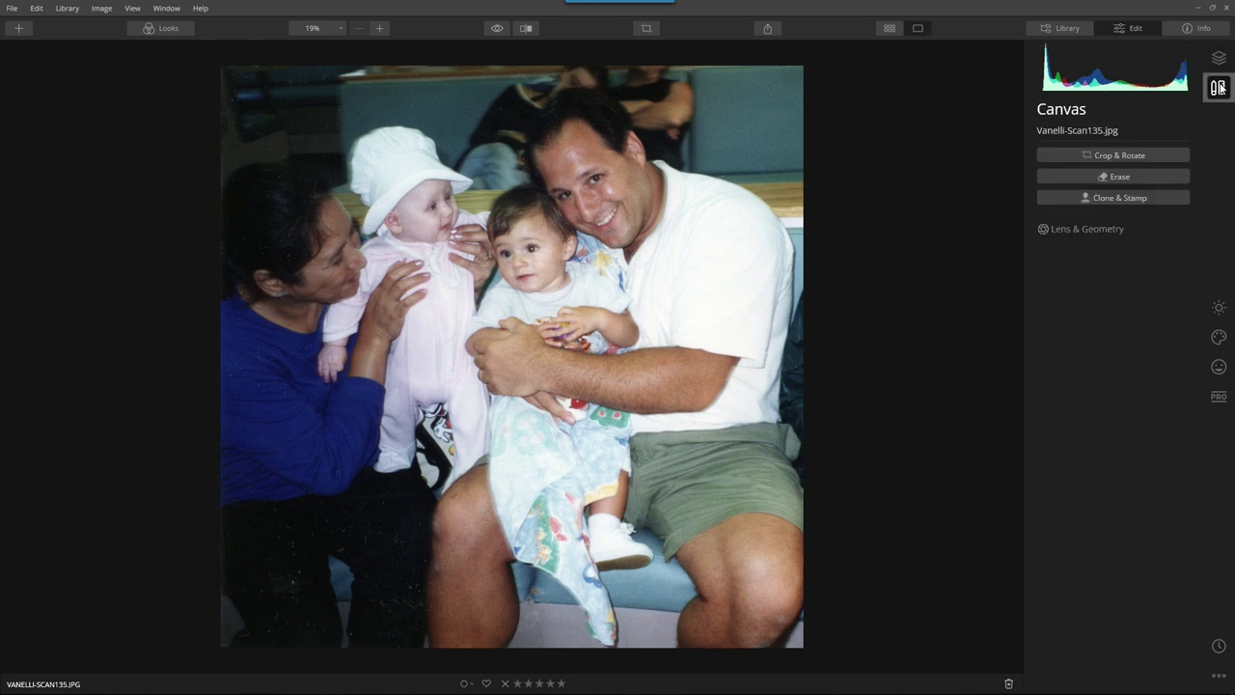
click(1122, 156)
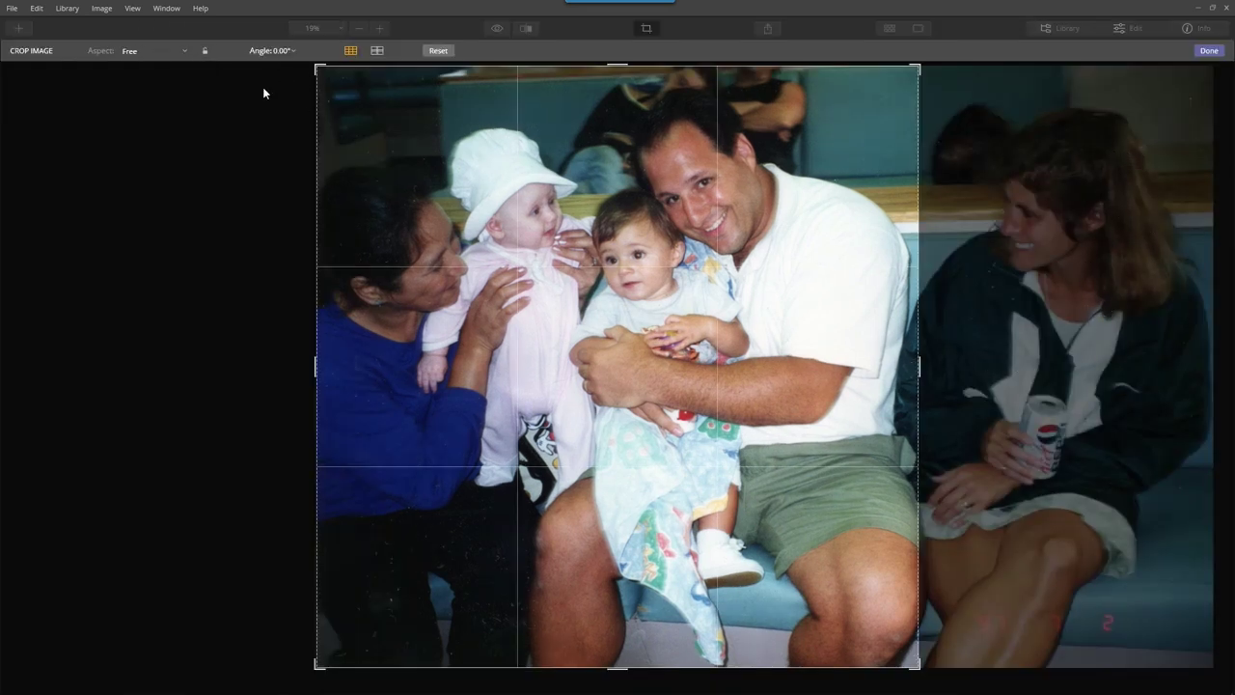
drag(919, 364, 917, 410)
click(1208, 53)
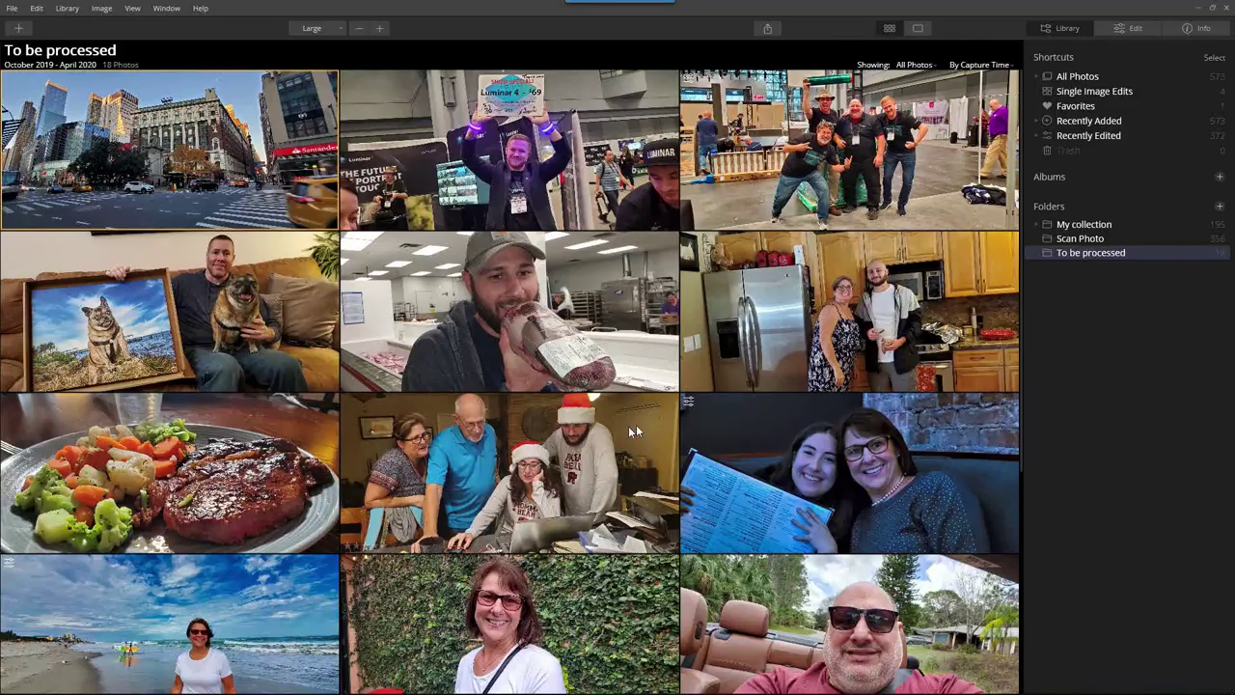
Open the trade-show photo, reset all its adjustments, and show the Luminar Looks presets
double_click(845, 151)
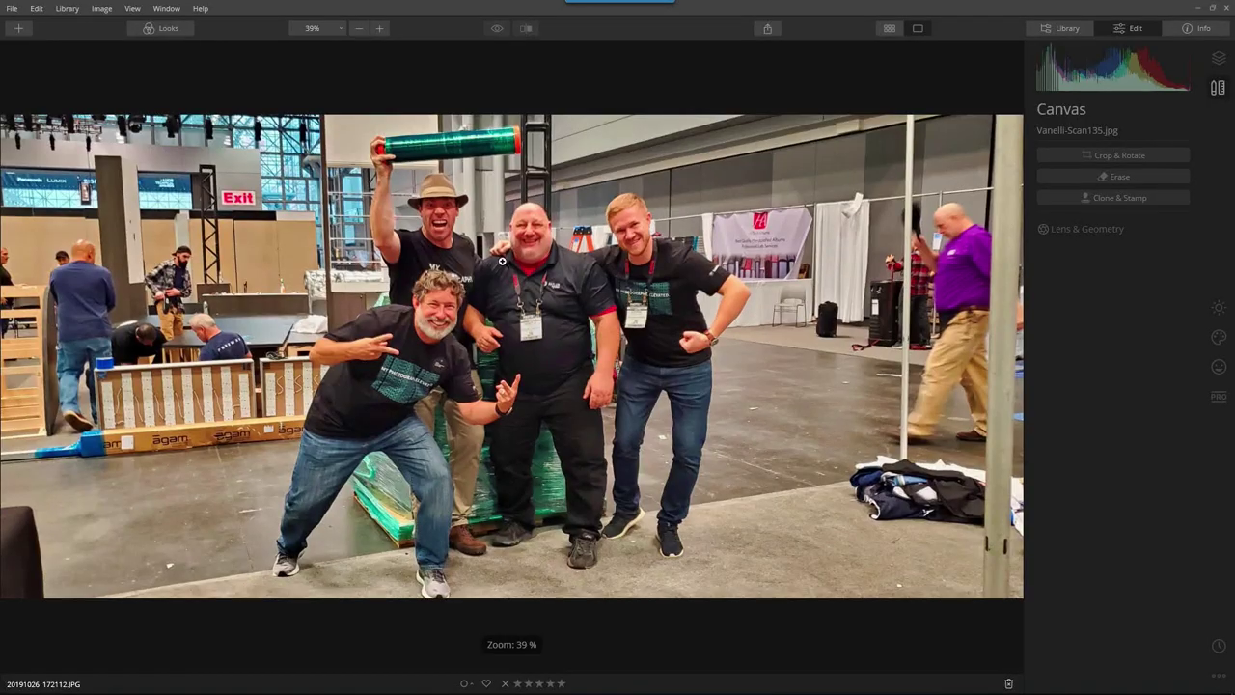
right_click(558, 256)
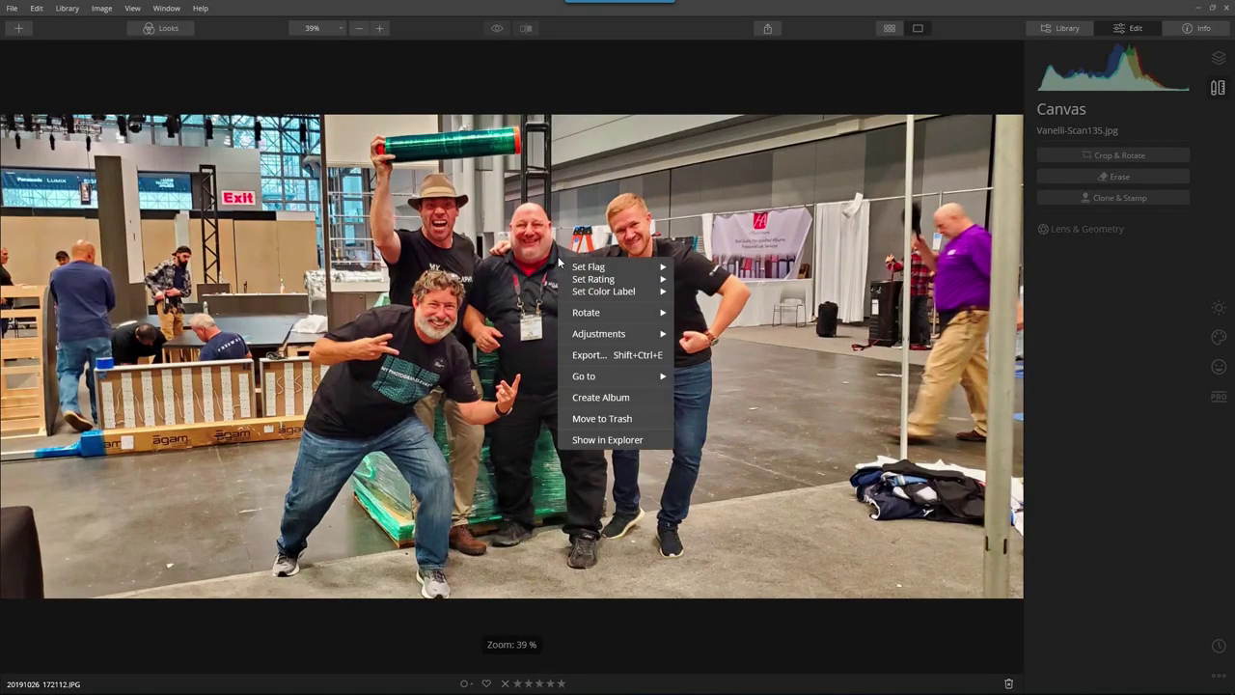
key(Escape)
right_click(598, 325)
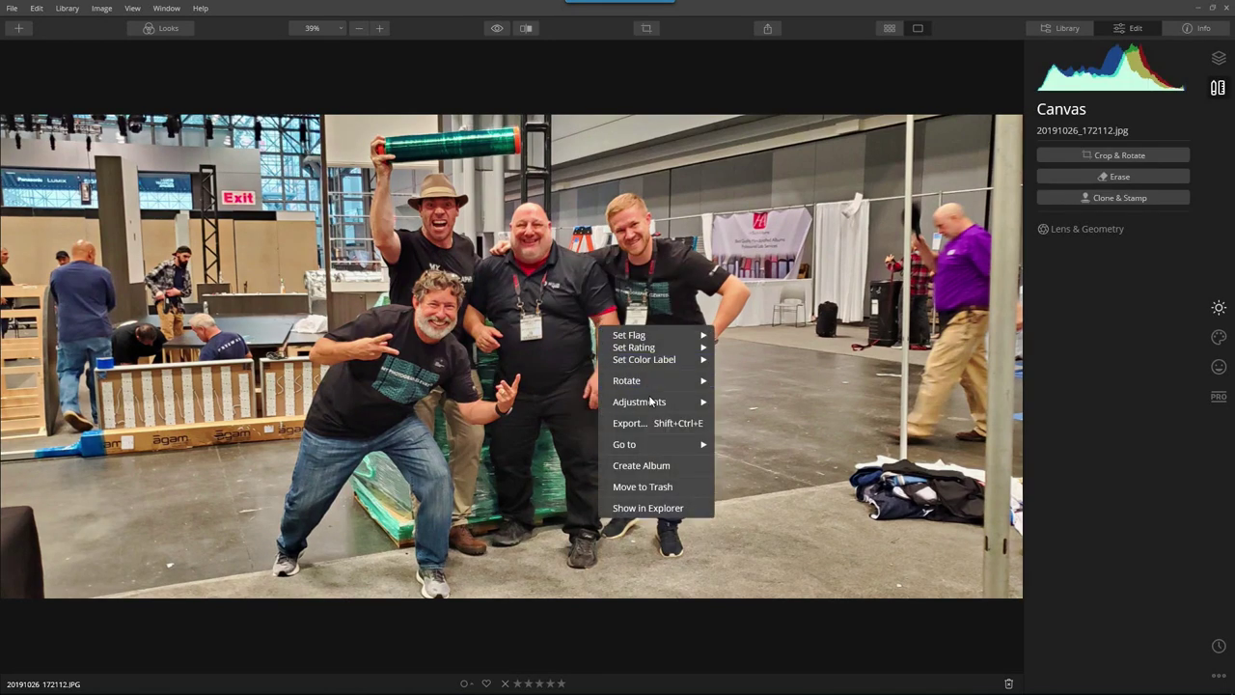
mouse_move(652, 402)
click(780, 460)
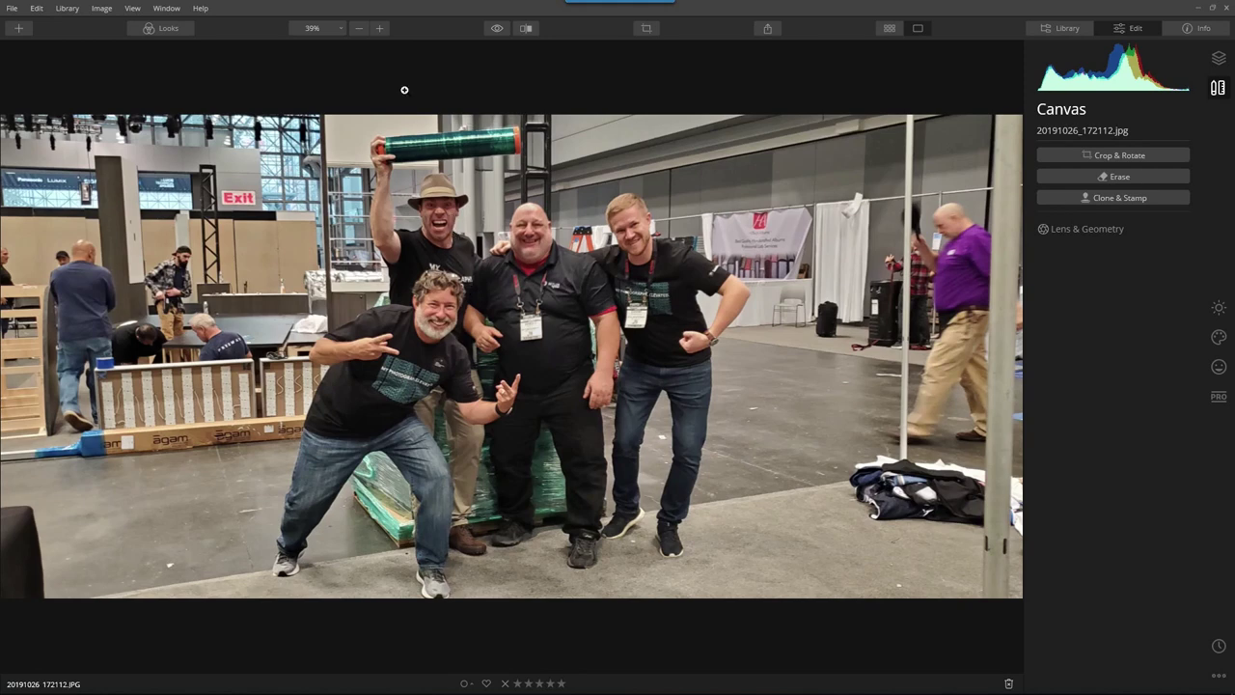
click(160, 33)
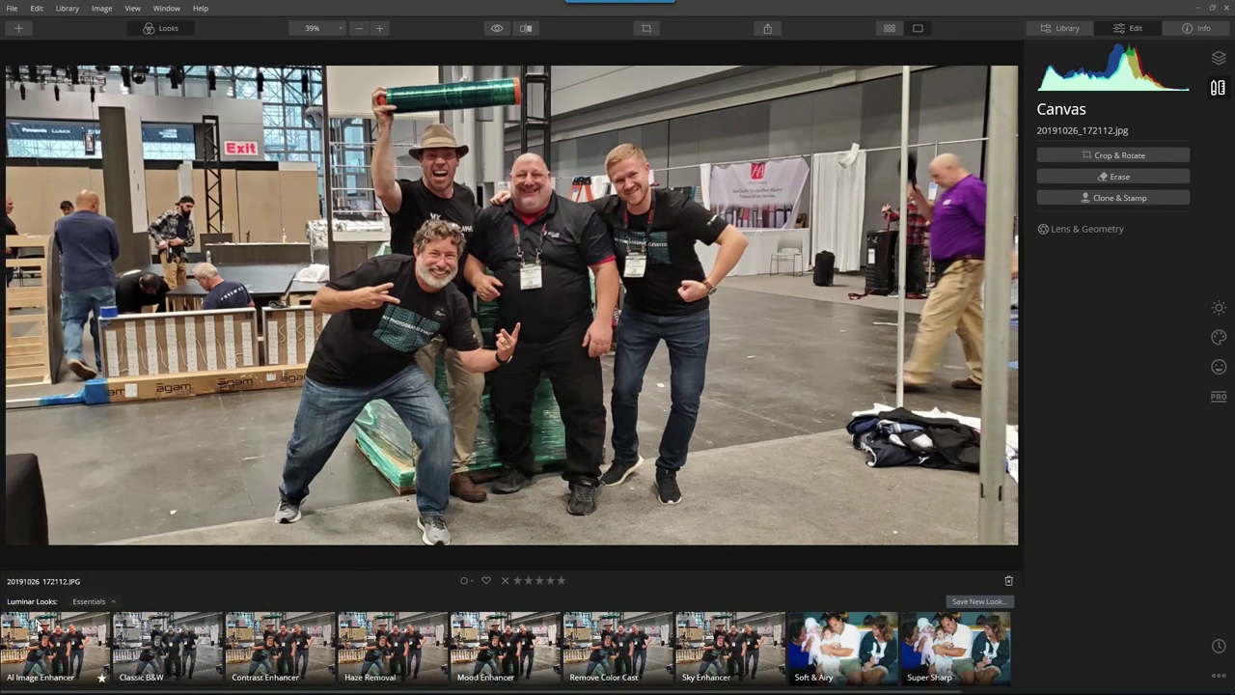
Try AI Image Enhancer at 41 and a toned-down Classic B&W, then settle on Mood Enhancer
click(55, 645)
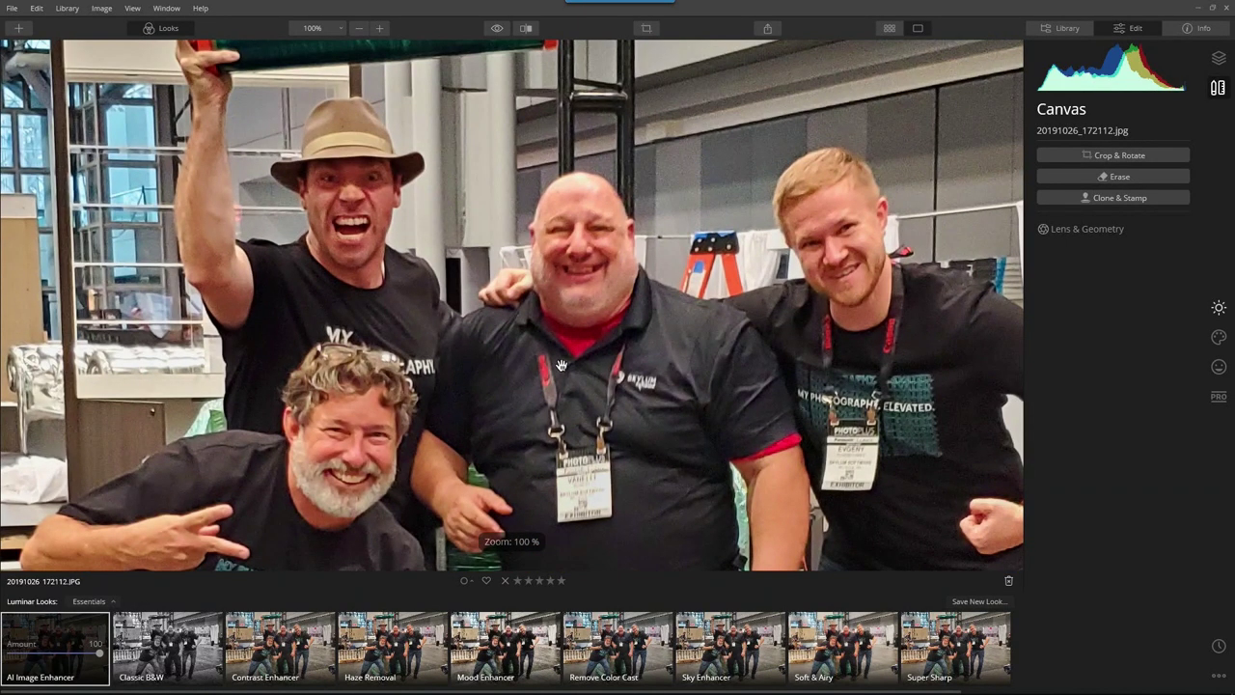
click(552, 369)
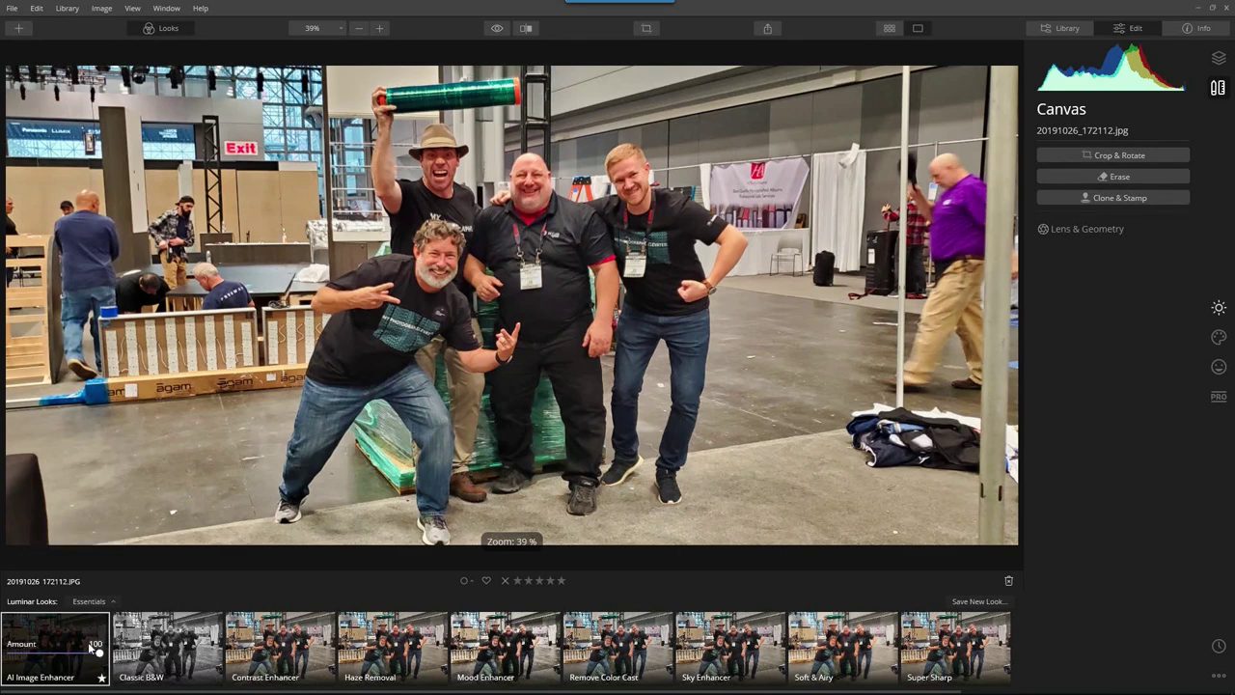
drag(100, 660, 49, 664)
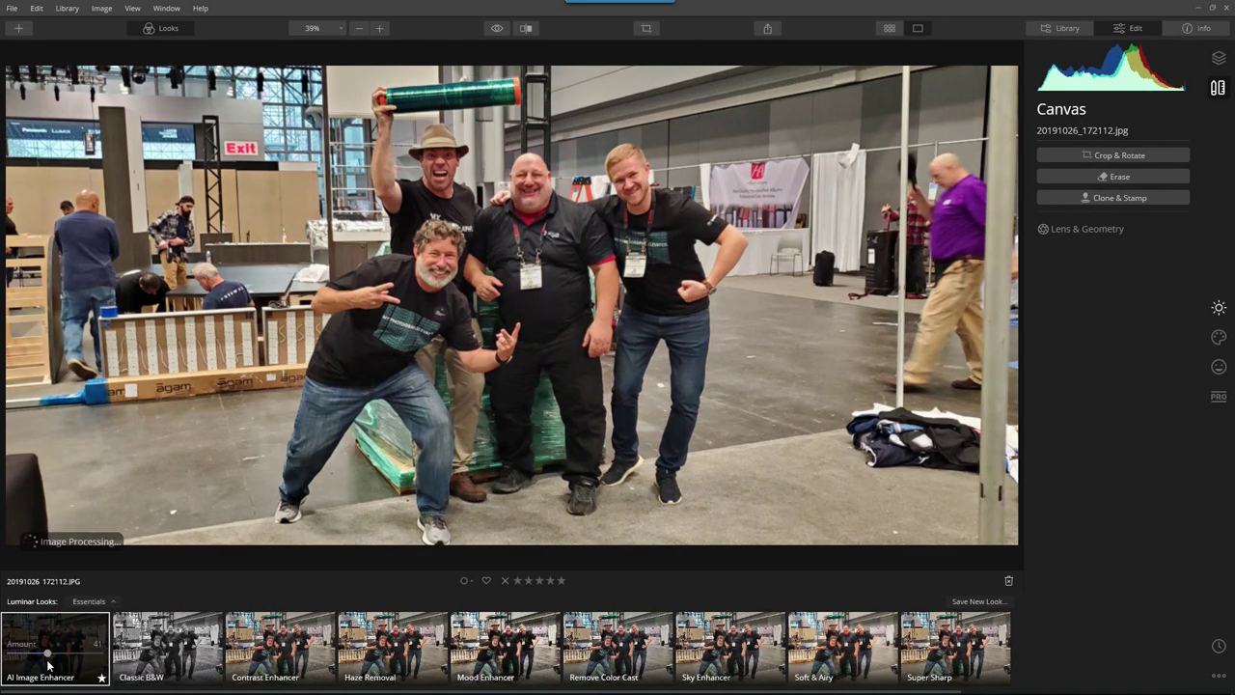
click(166, 616)
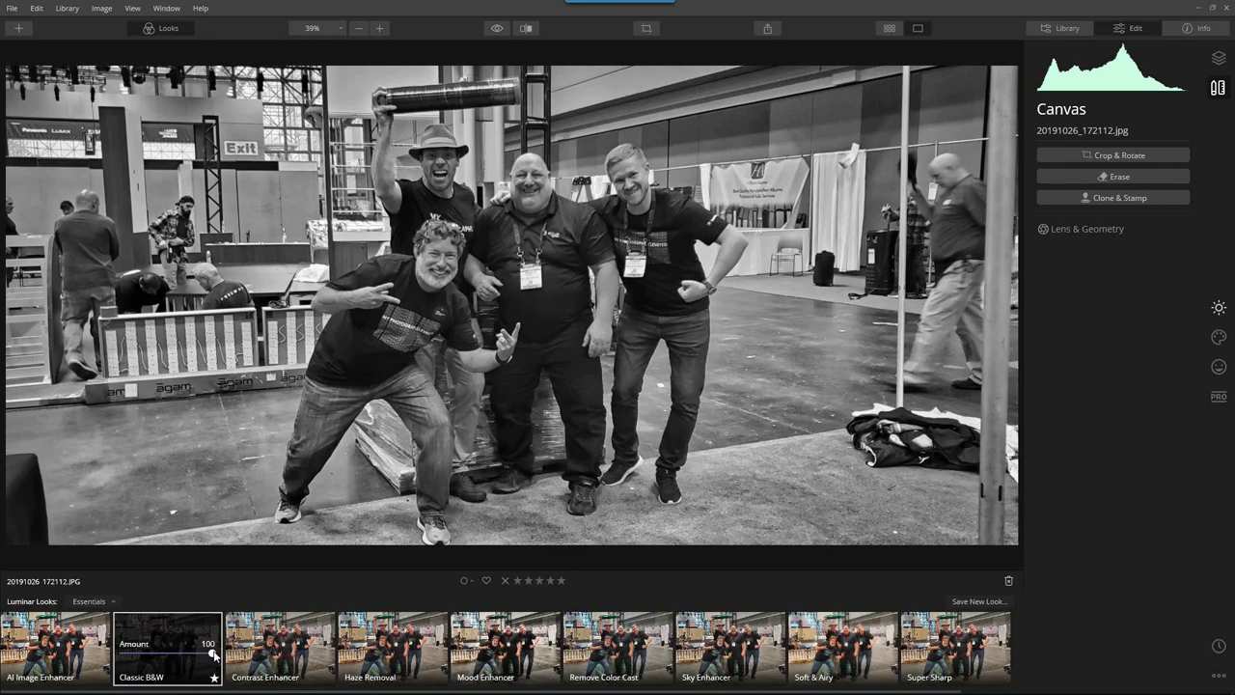
drag(214, 654, 143, 661)
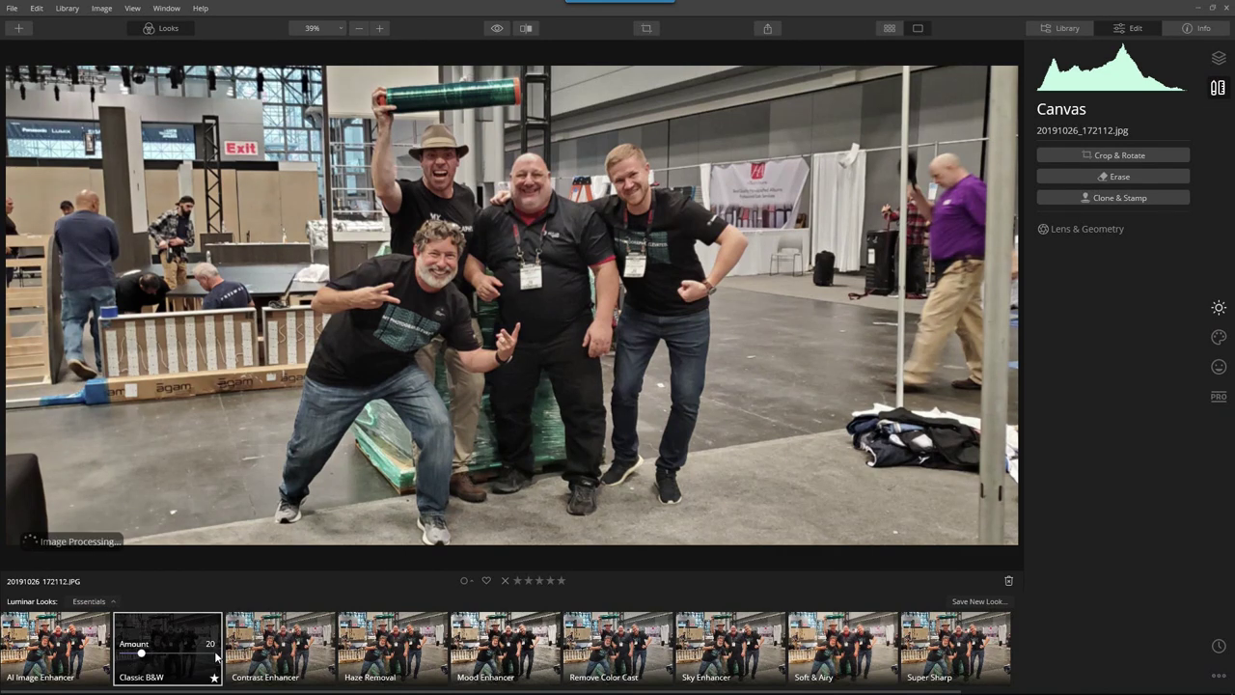
click(531, 642)
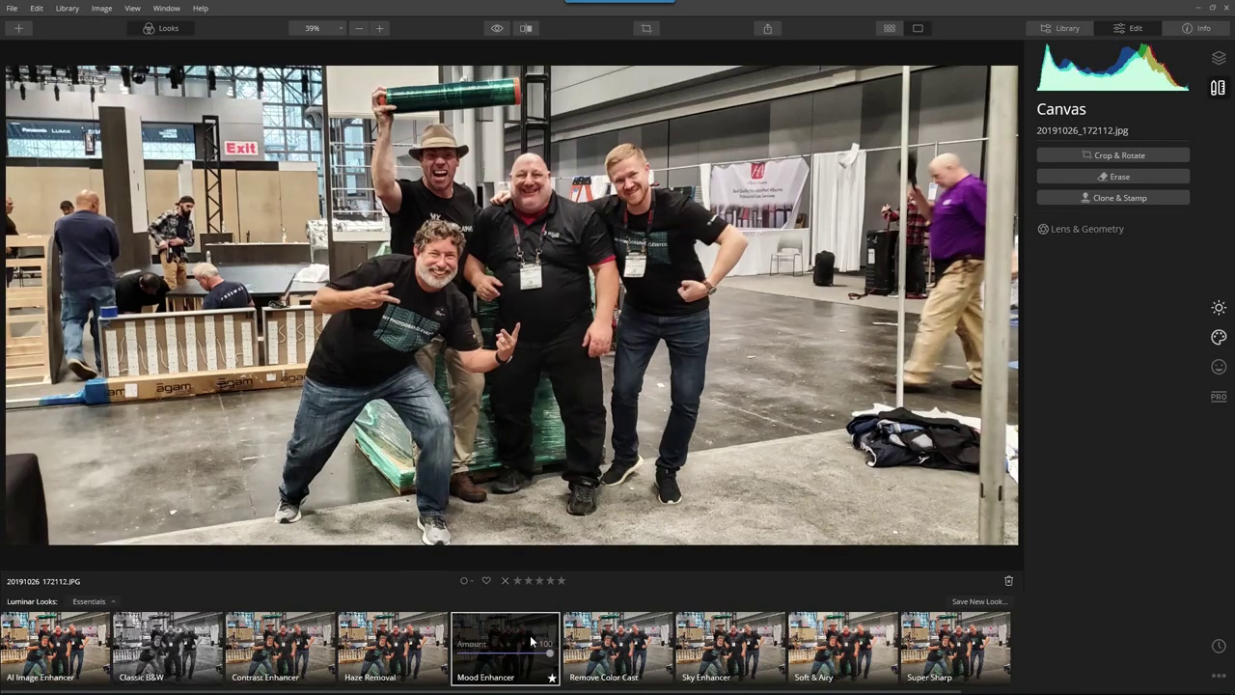
Return to the To be processed gallery and open the man-and-pug photo
key(g)
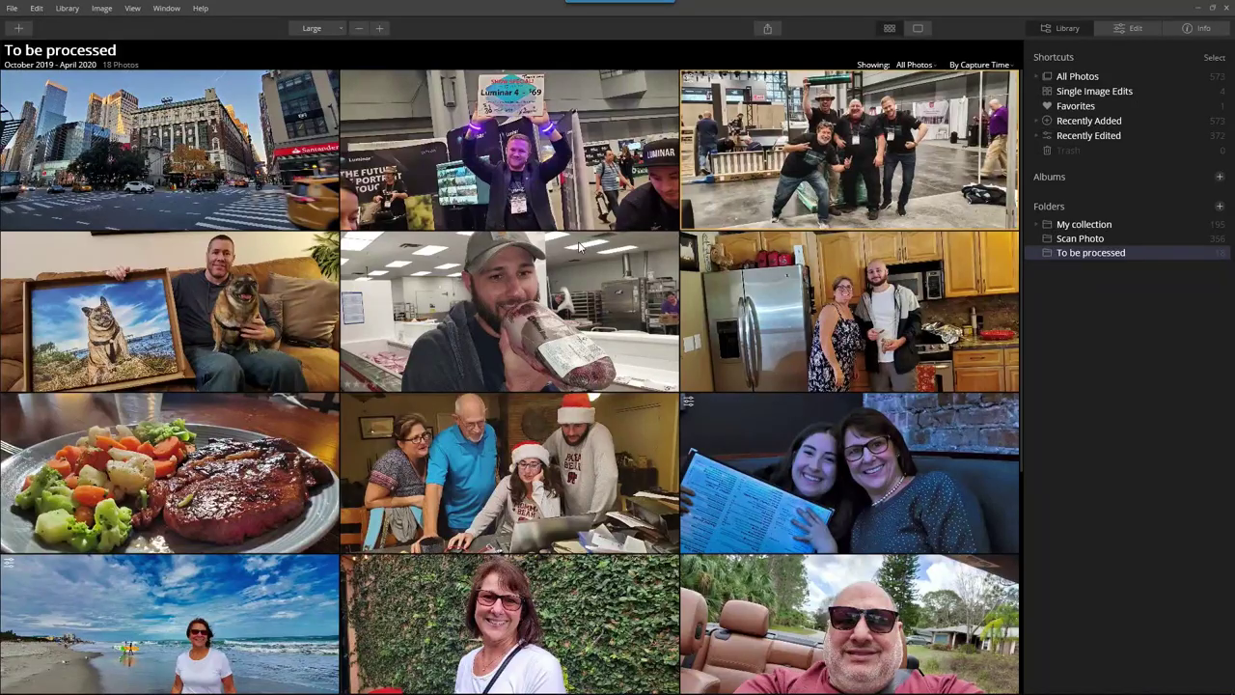
double_click(516, 307)
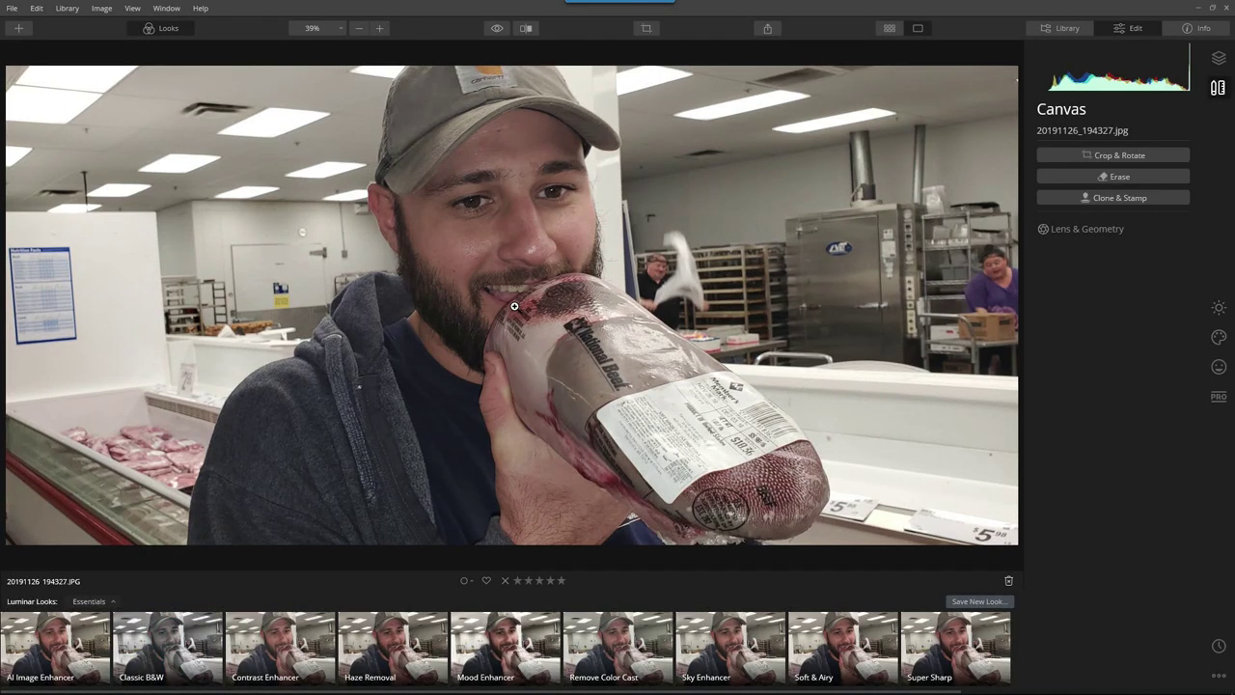
double_click(514, 306)
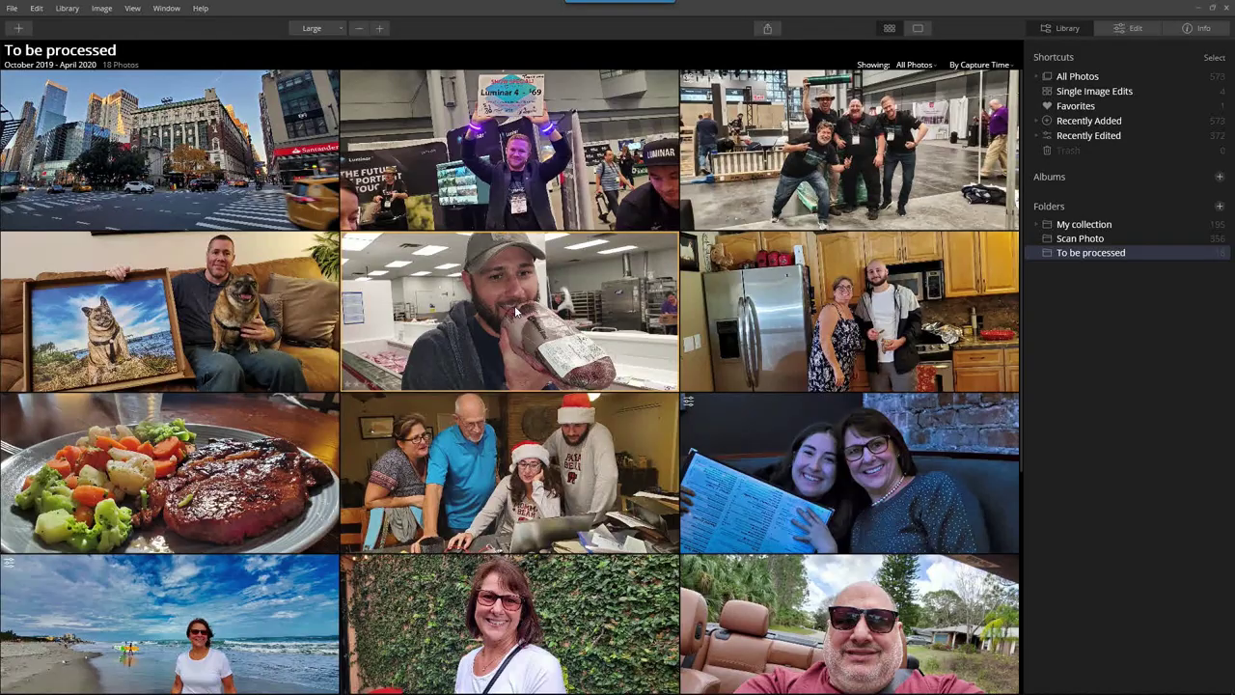
double_click(185, 271)
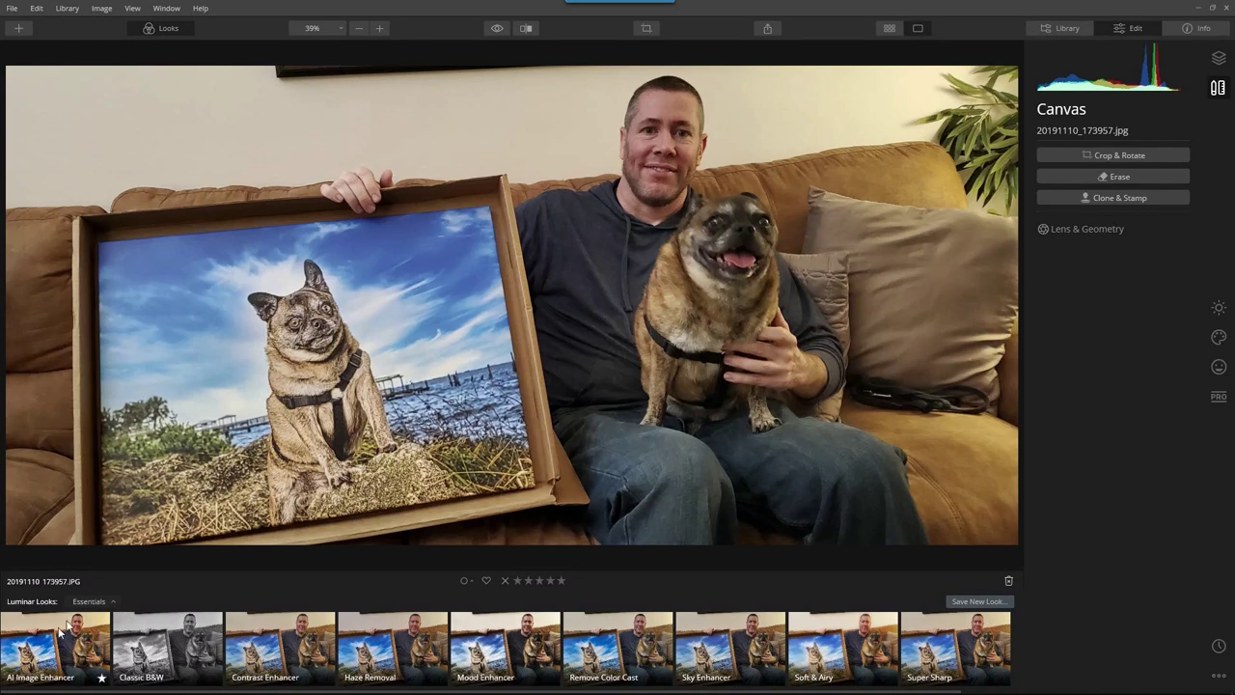
Apply the AI Image Enhancer look at about 53 strength, then go back to the gallery
click(32, 655)
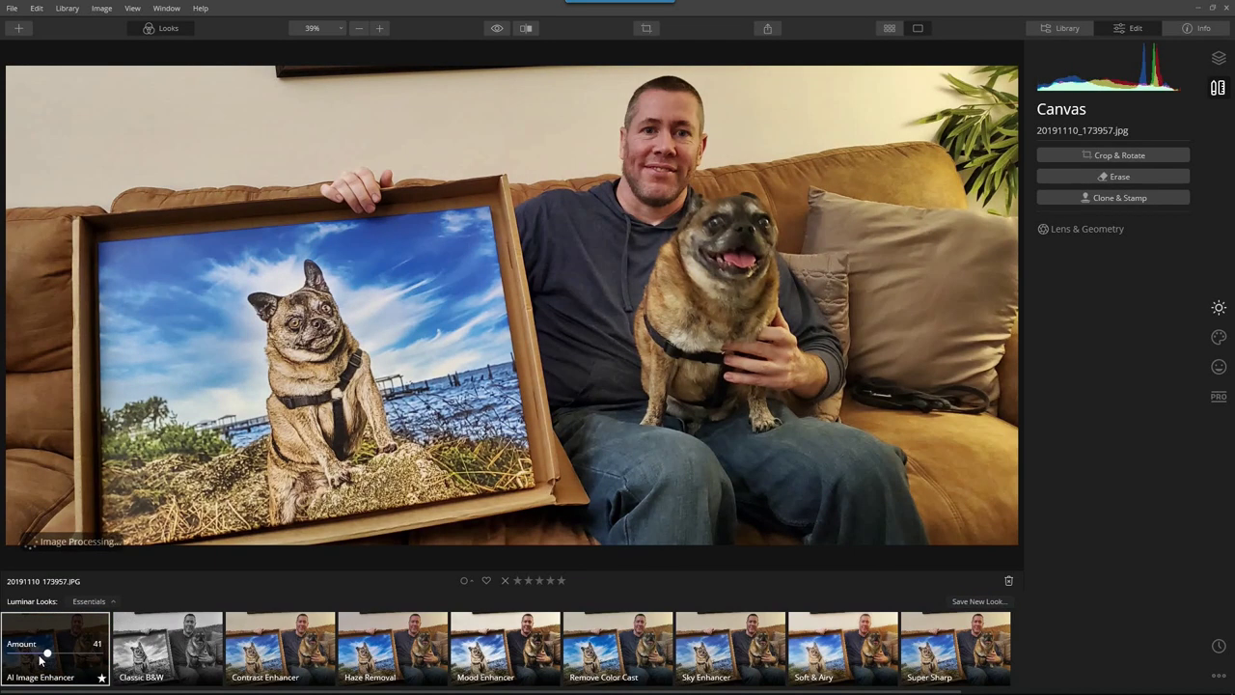
click(42, 655)
click(98, 655)
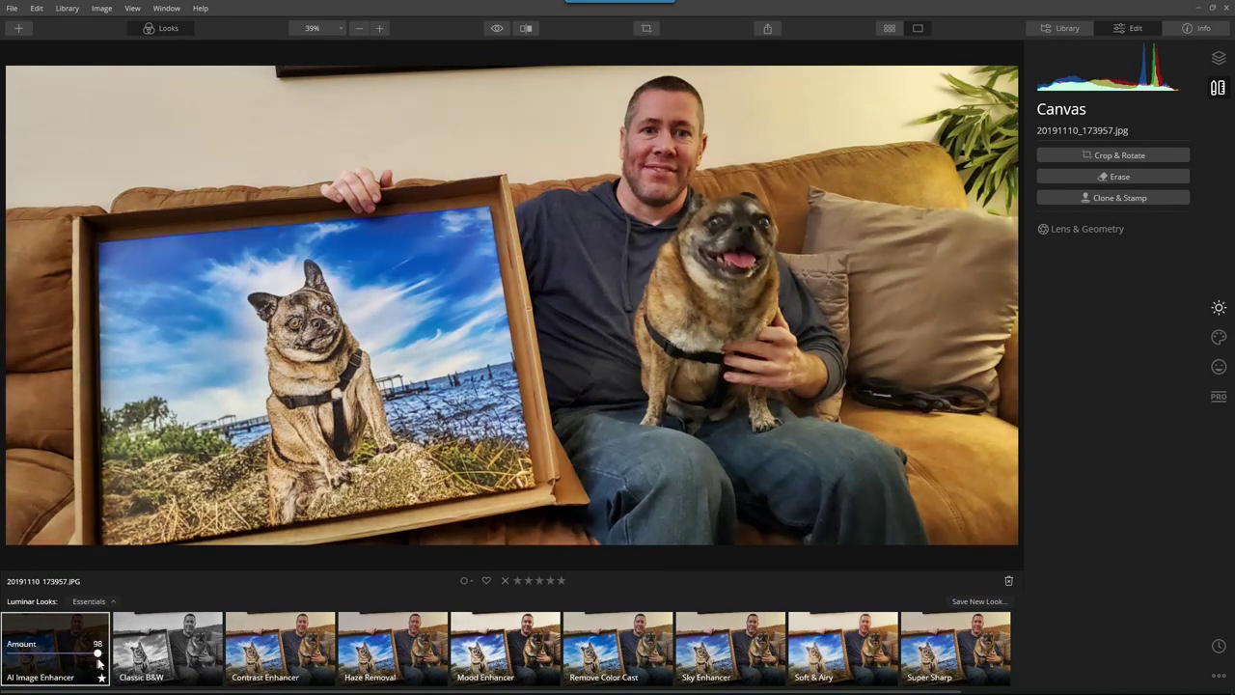
click(41, 654)
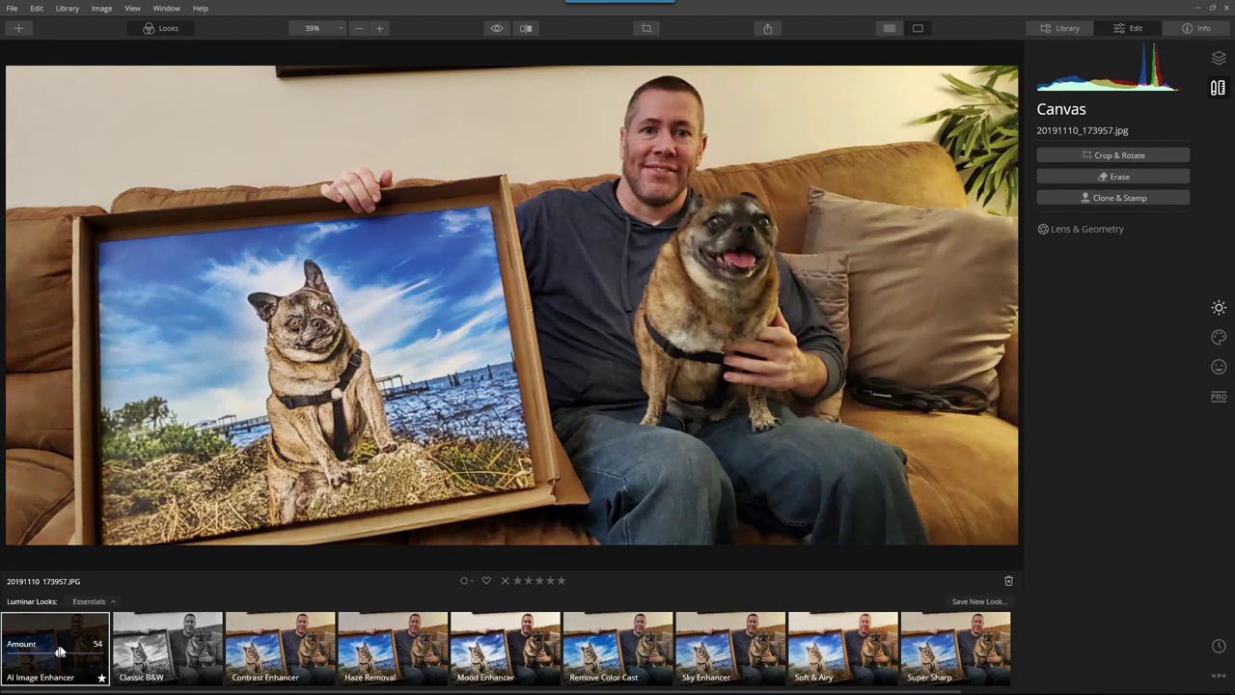
click(46, 654)
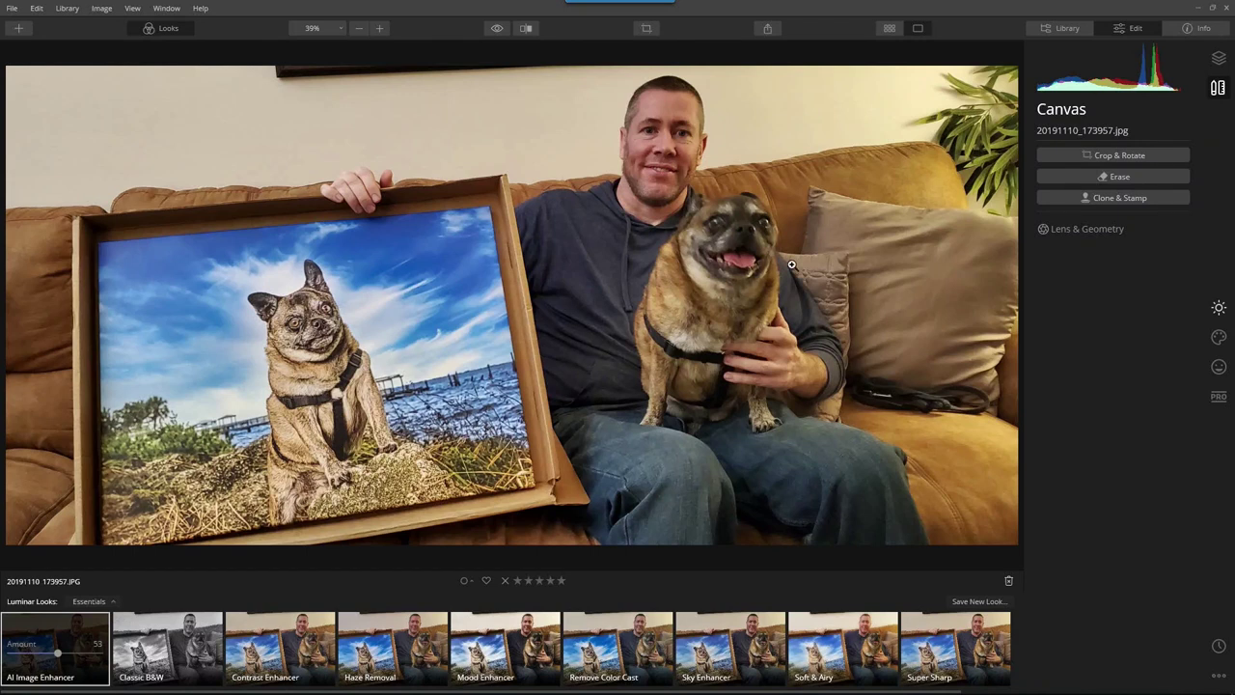
key(g)
scroll(809, 297, down, 5)
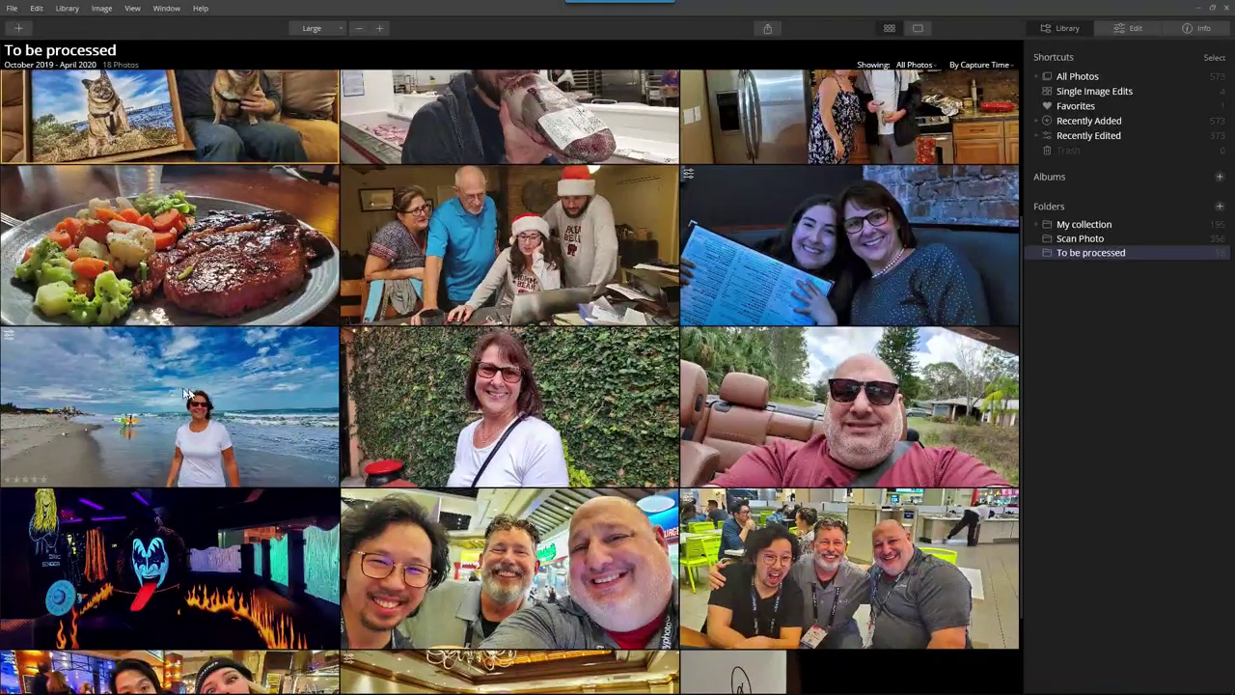
Open the beach photo and reset all its adjustments
double_click(177, 393)
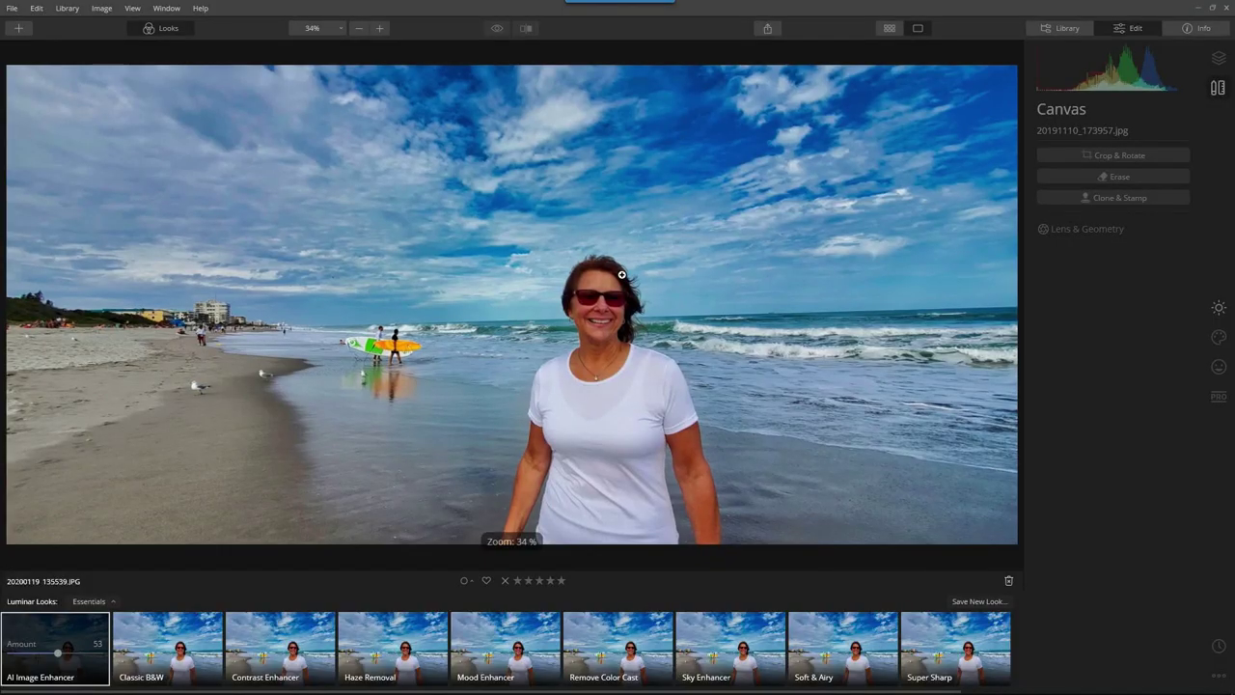
right_click(624, 280)
mouse_move(676, 351)
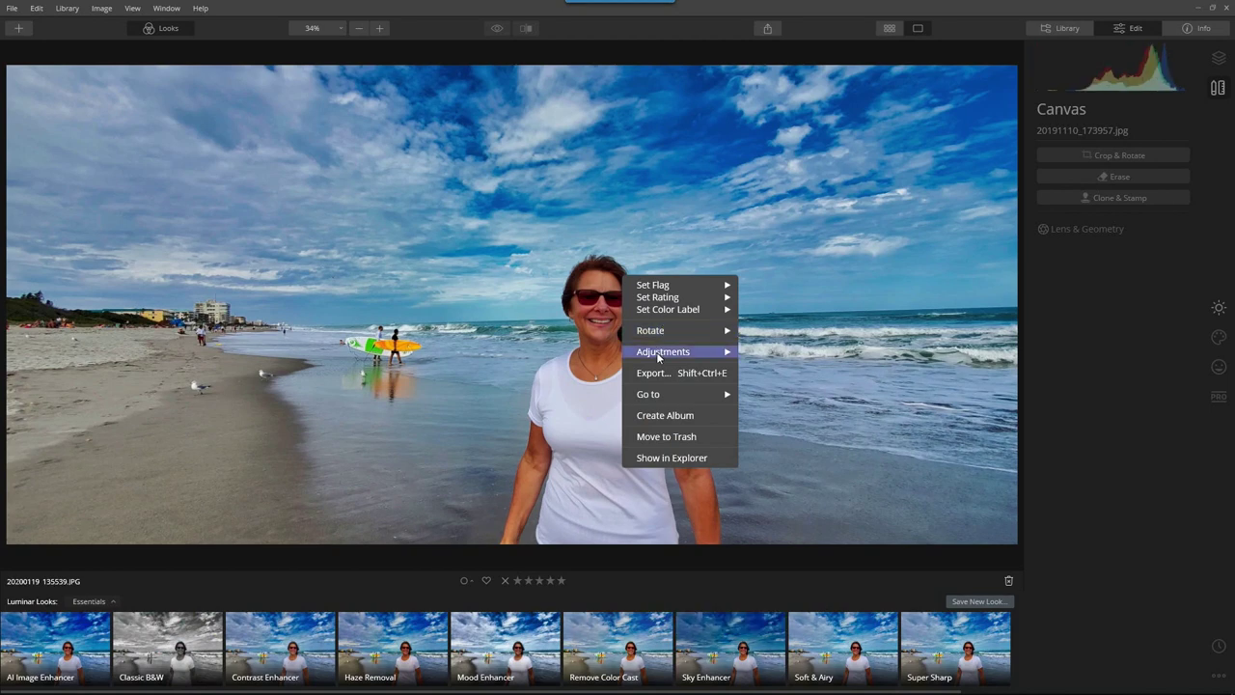
click(807, 412)
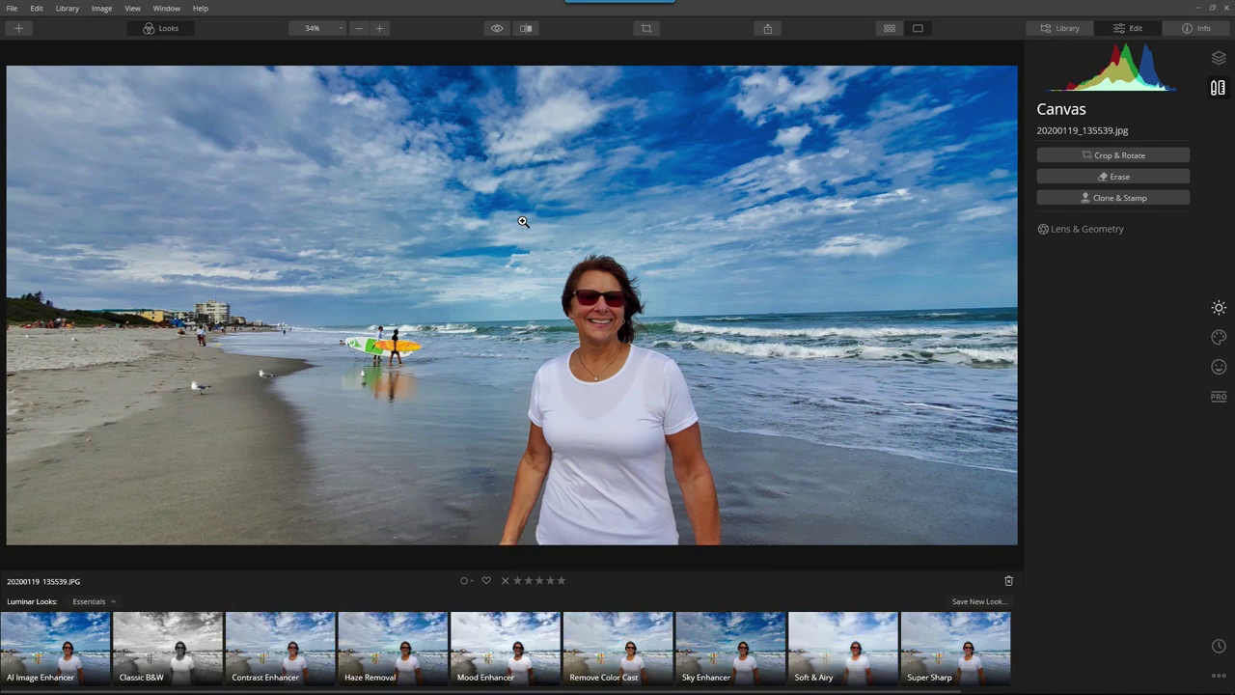
Copy the beach photo's adjustments and compare it against the unedited original
click(1218, 307)
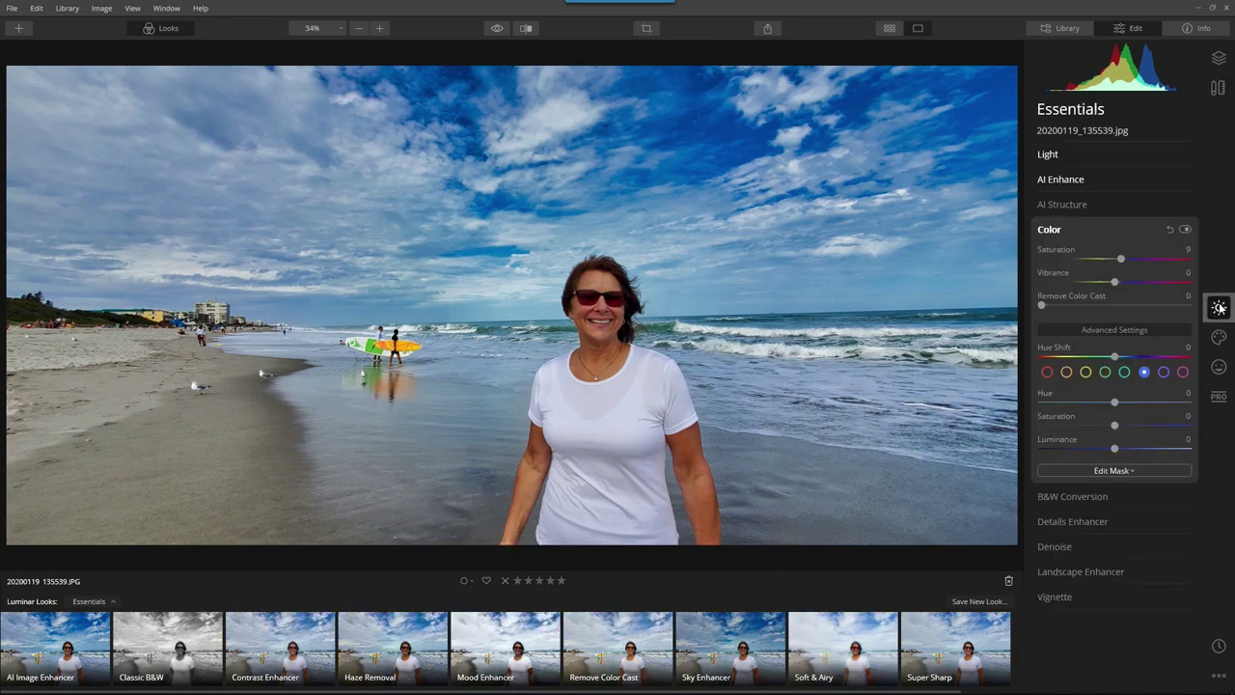
click(1045, 232)
right_click(532, 164)
mouse_move(569, 243)
click(698, 267)
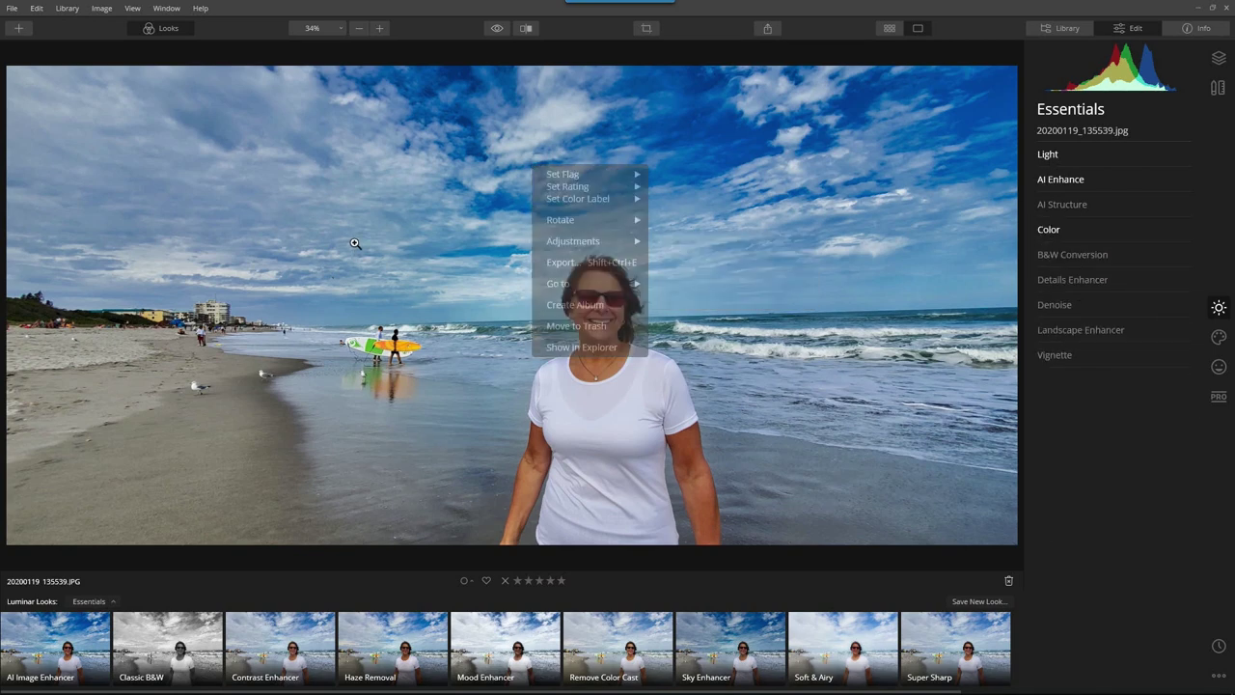
click(474, 198)
click(474, 198)
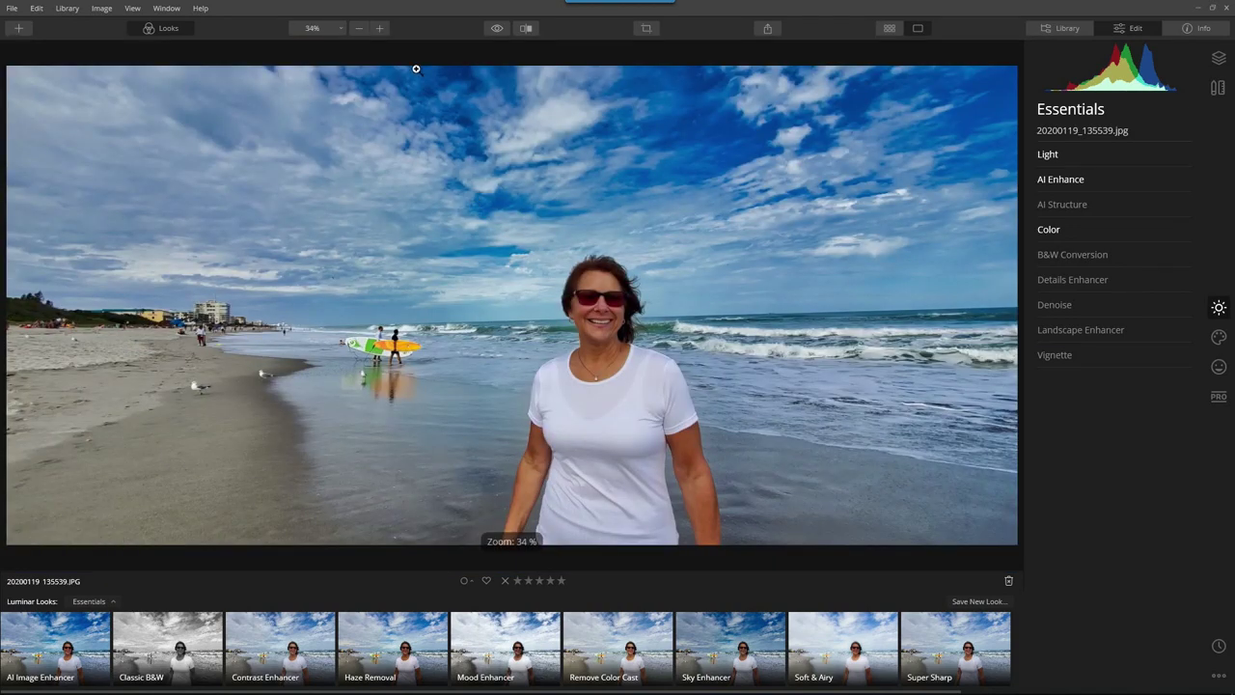
click(495, 29)
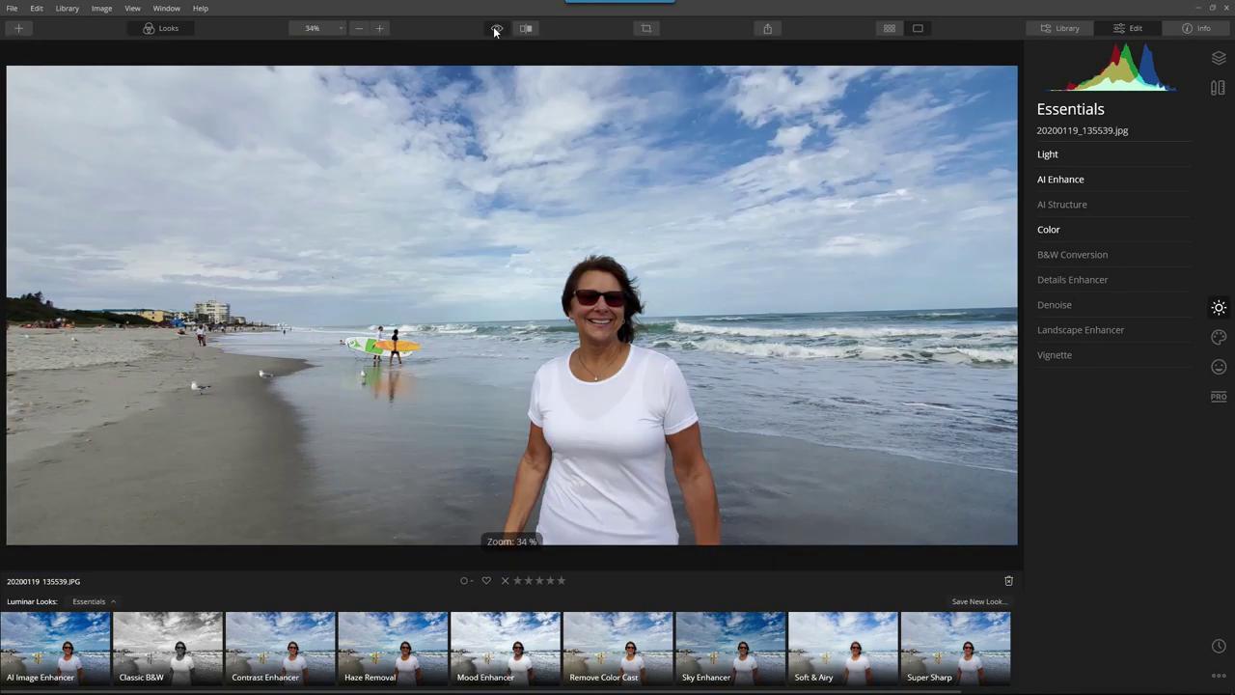
click(495, 30)
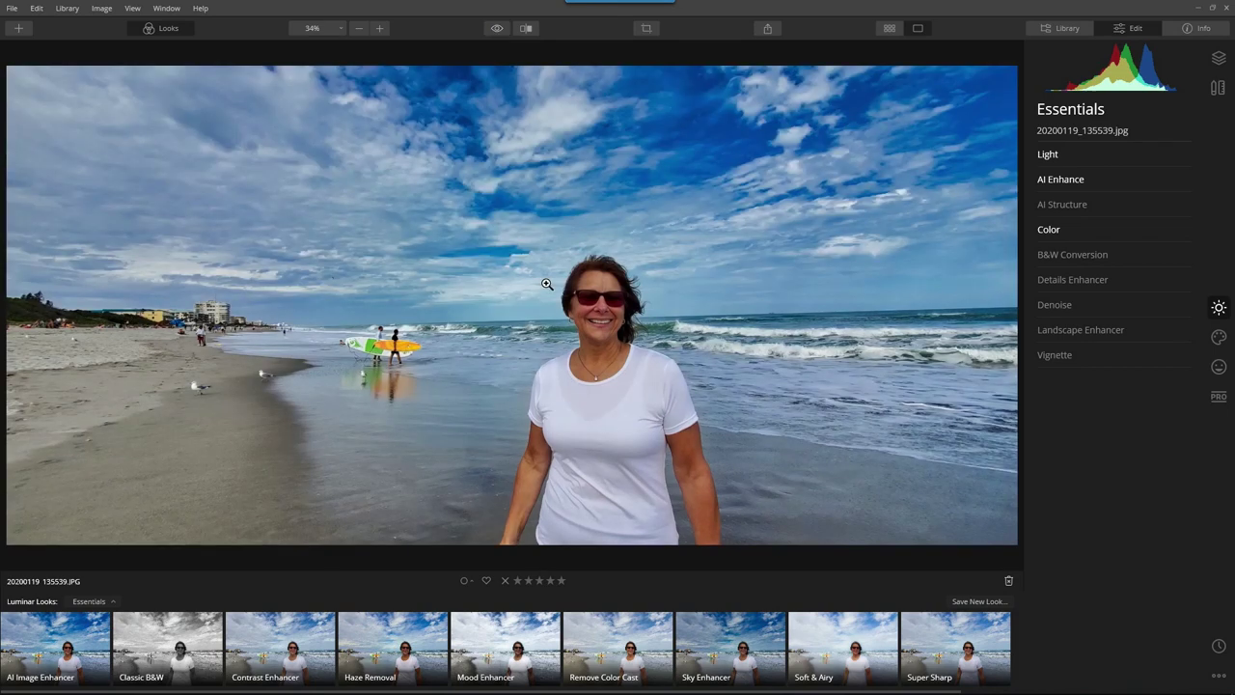
Try Classic B&W, then apply the AI Image Enhancer look and compare with the original
right_click(547, 285)
mouse_move(585, 359)
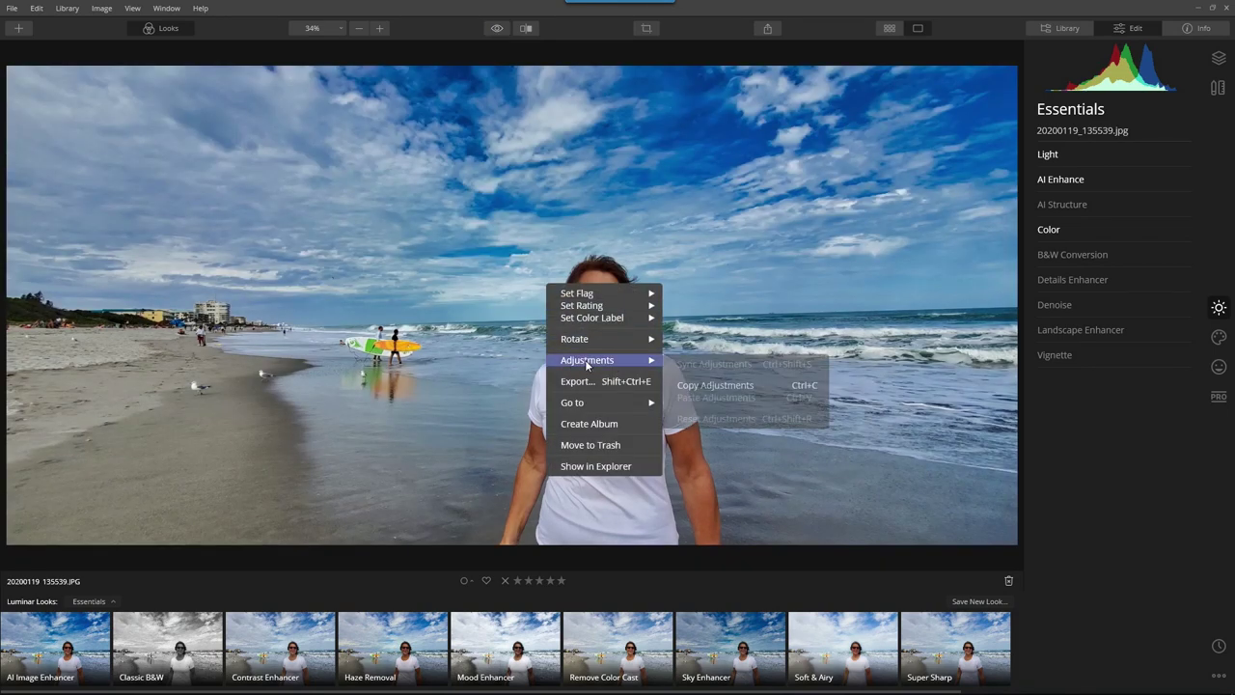
click(199, 632)
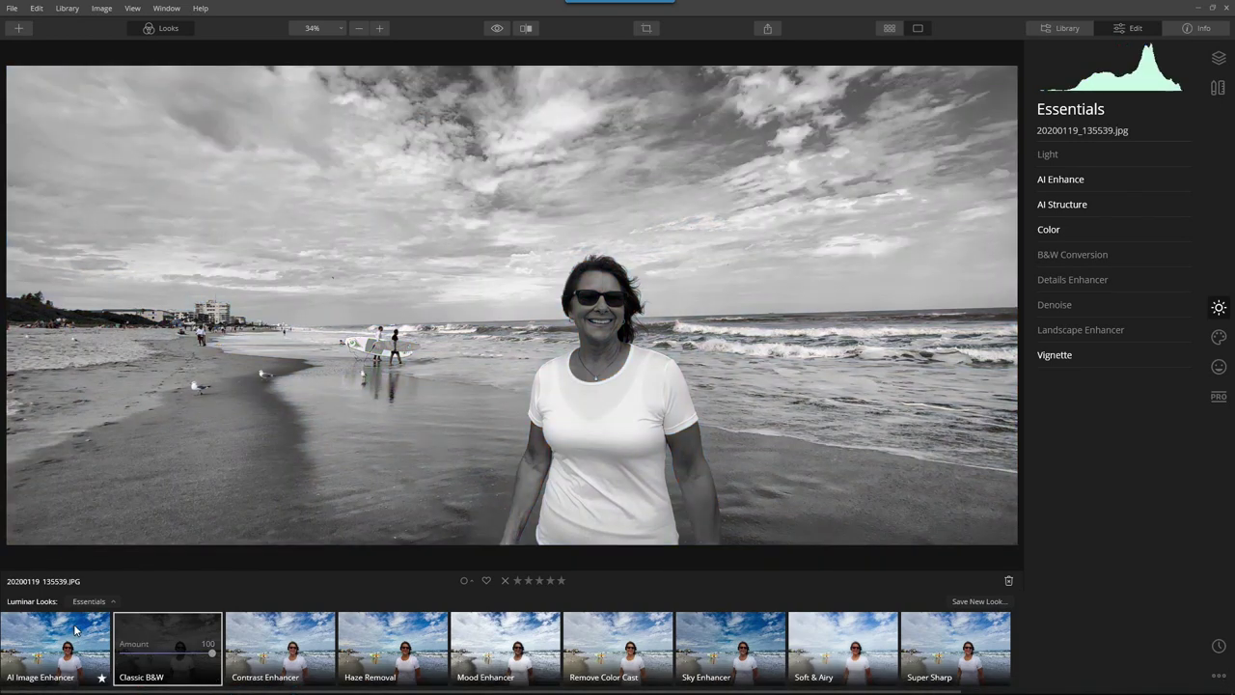
click(74, 629)
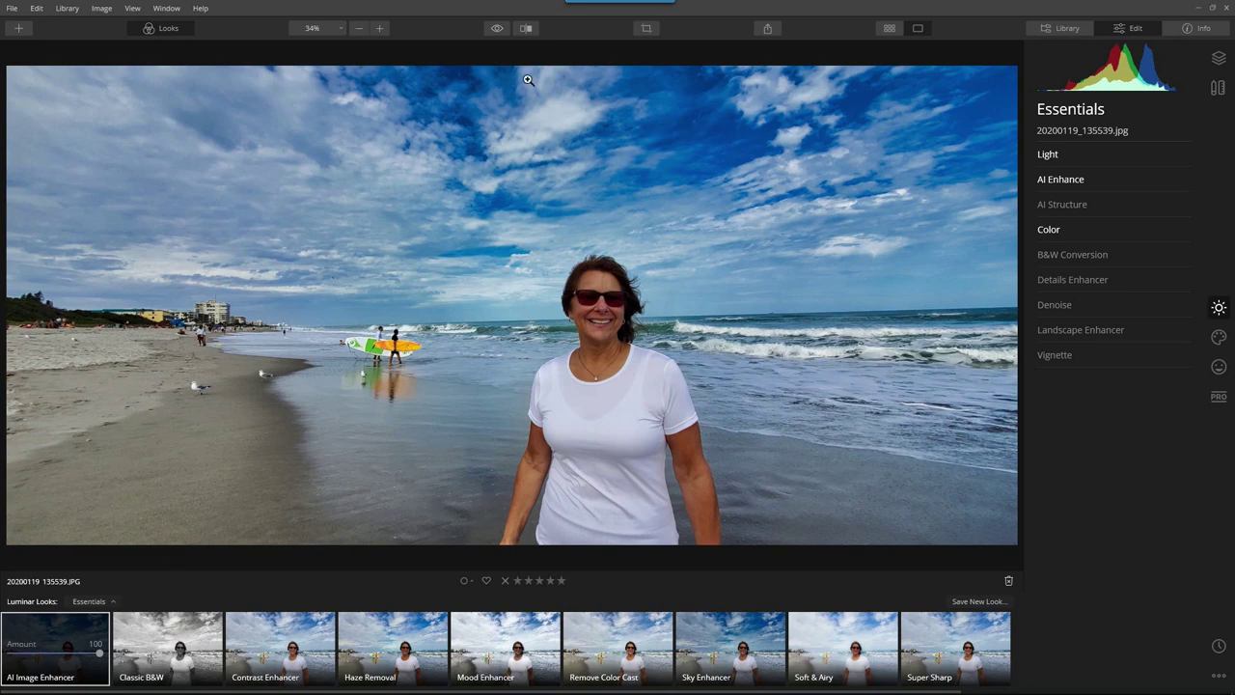
click(495, 29)
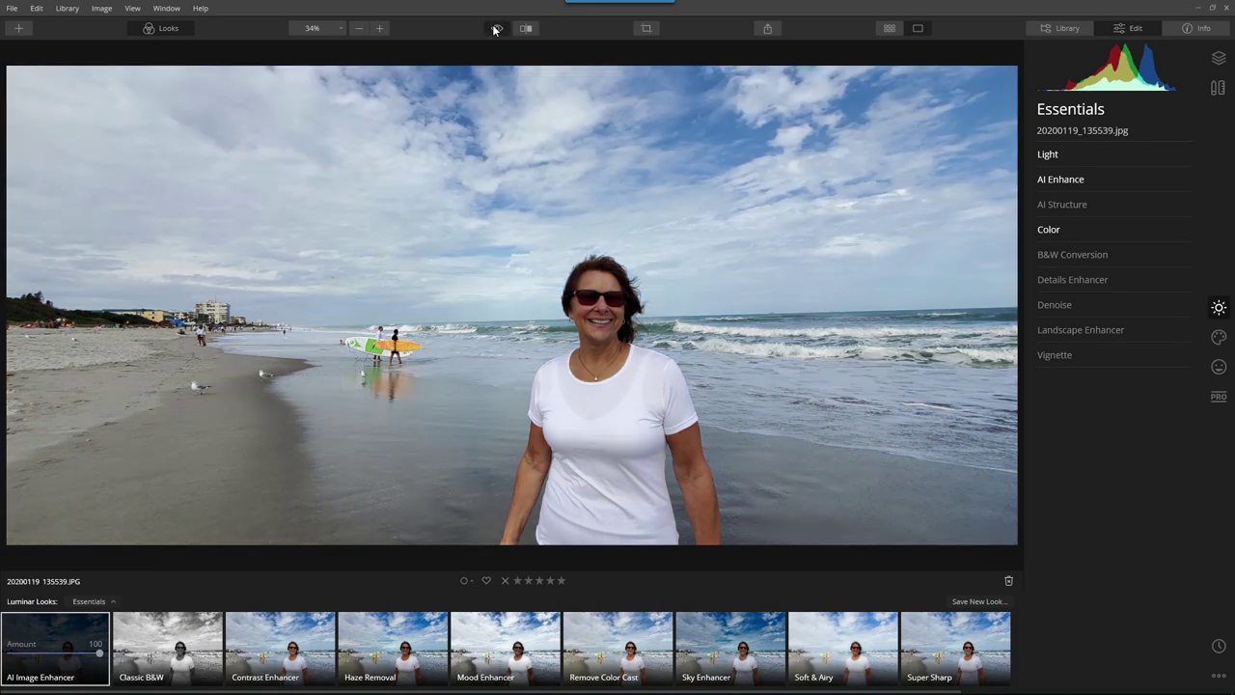
click(495, 29)
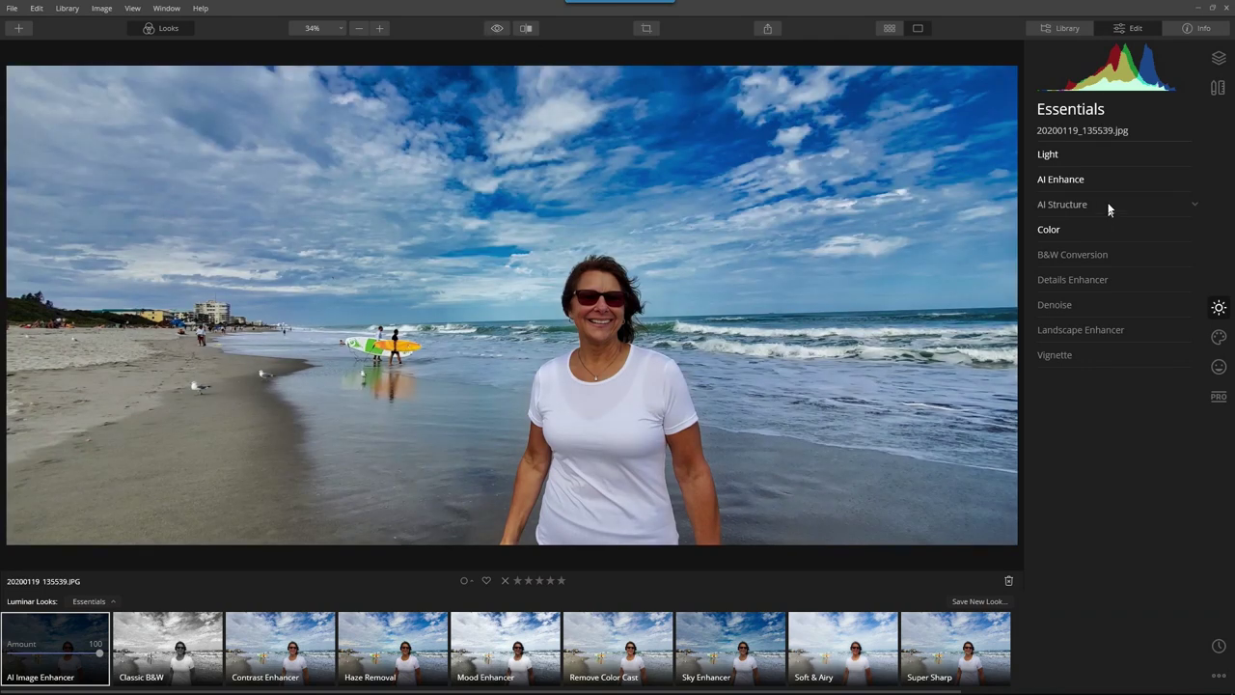
Raise Shadows in the Light adjustments to 68, then return to the photo grid
click(1050, 155)
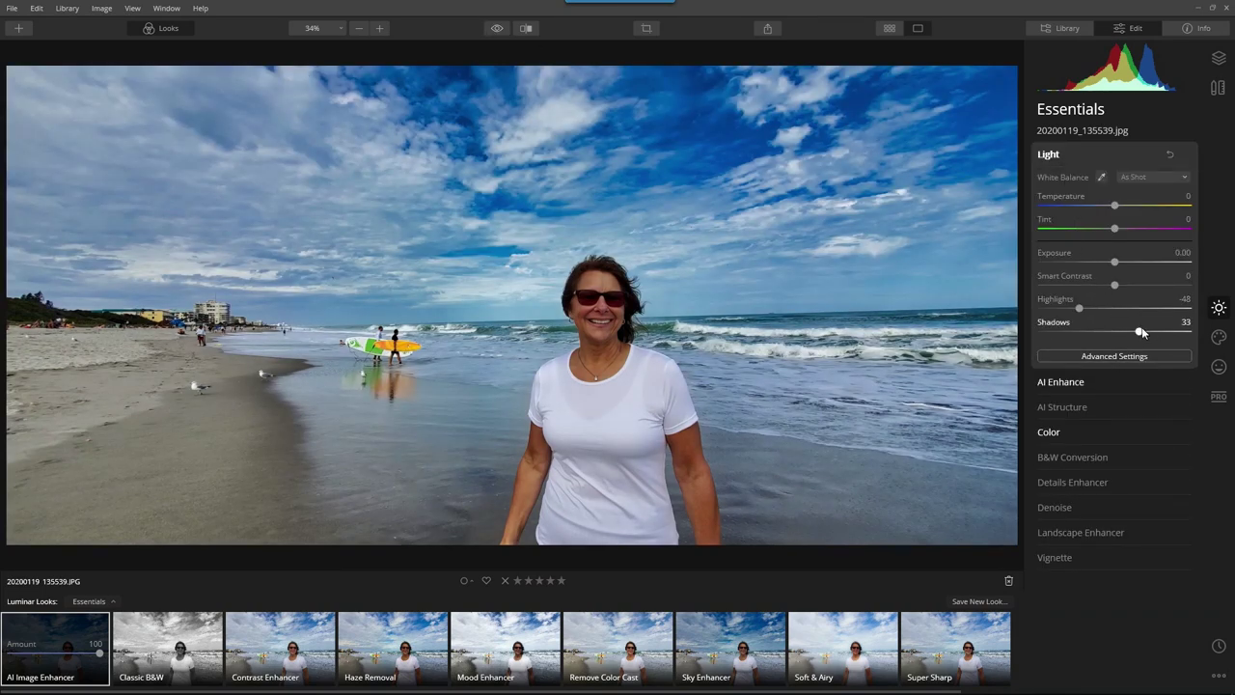
drag(1139, 331, 1165, 341)
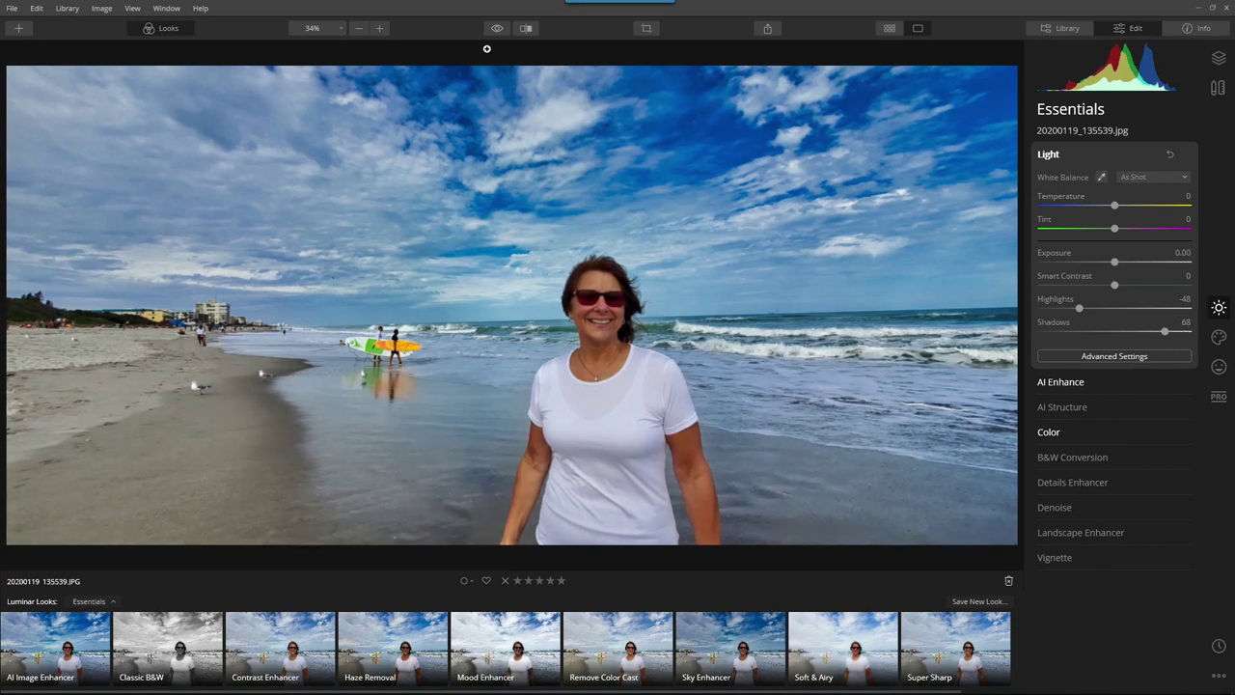
key(g)
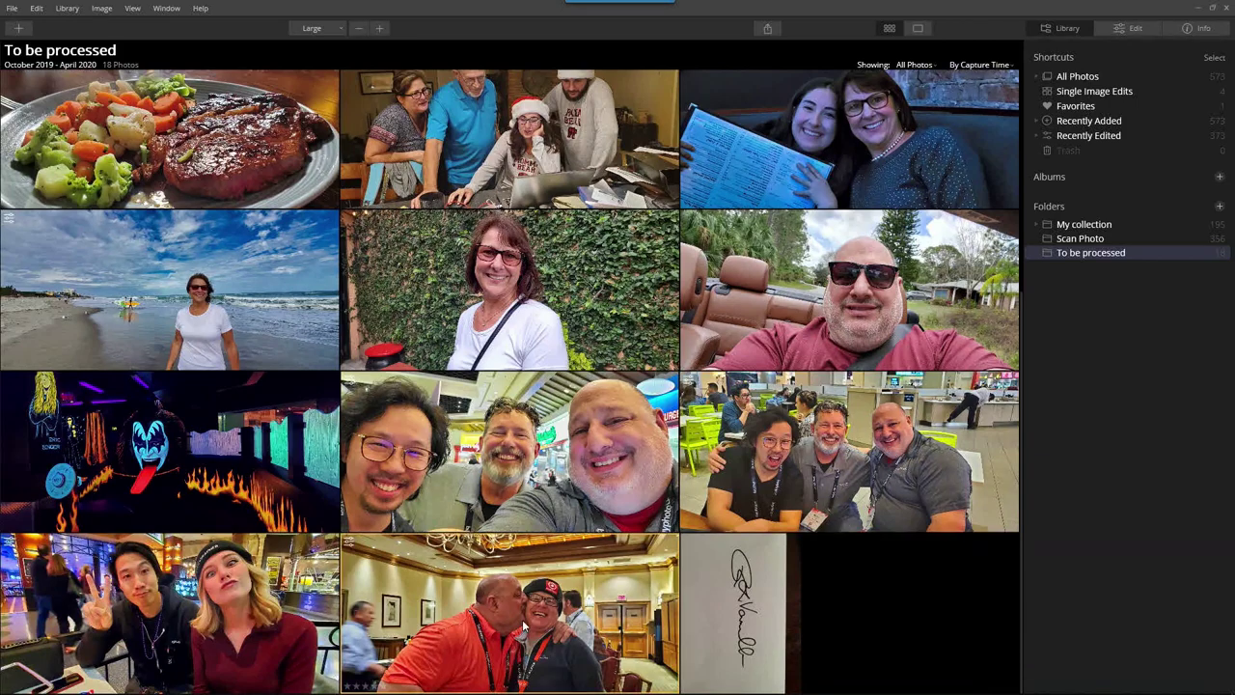
Open 20200225_205138.JPG, reset its adjustments and apply the Classic B&W look at 100
double_click(232, 571)
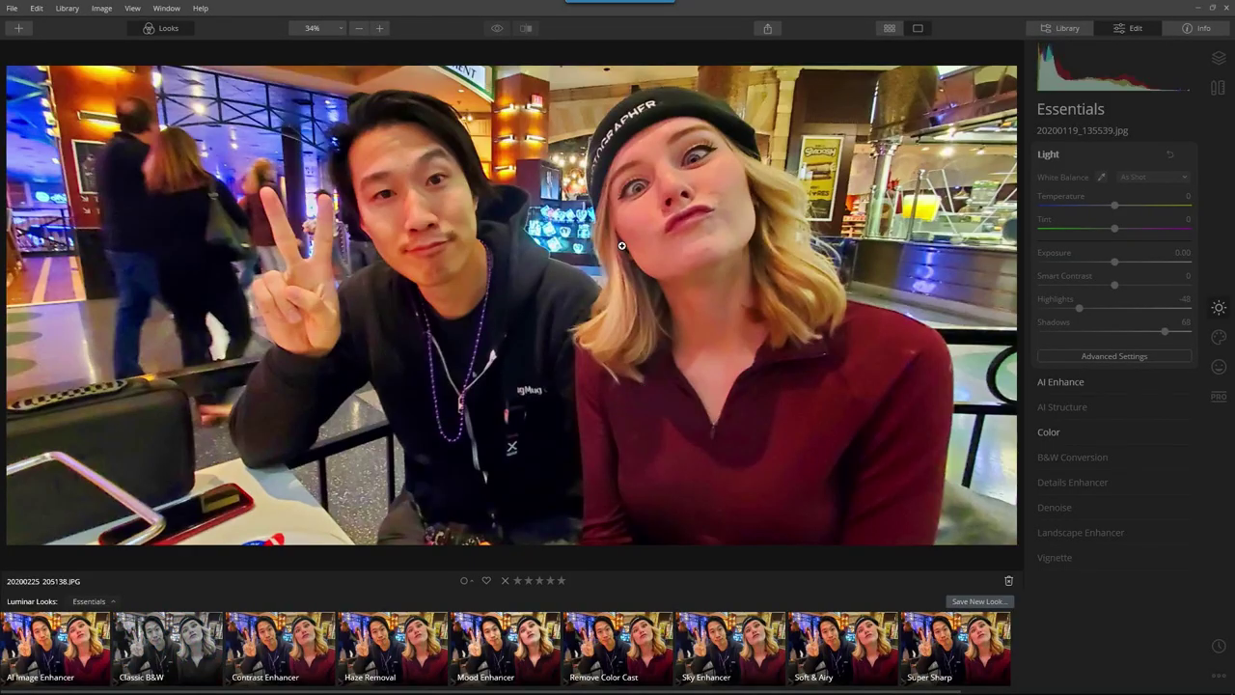
right_click(529, 222)
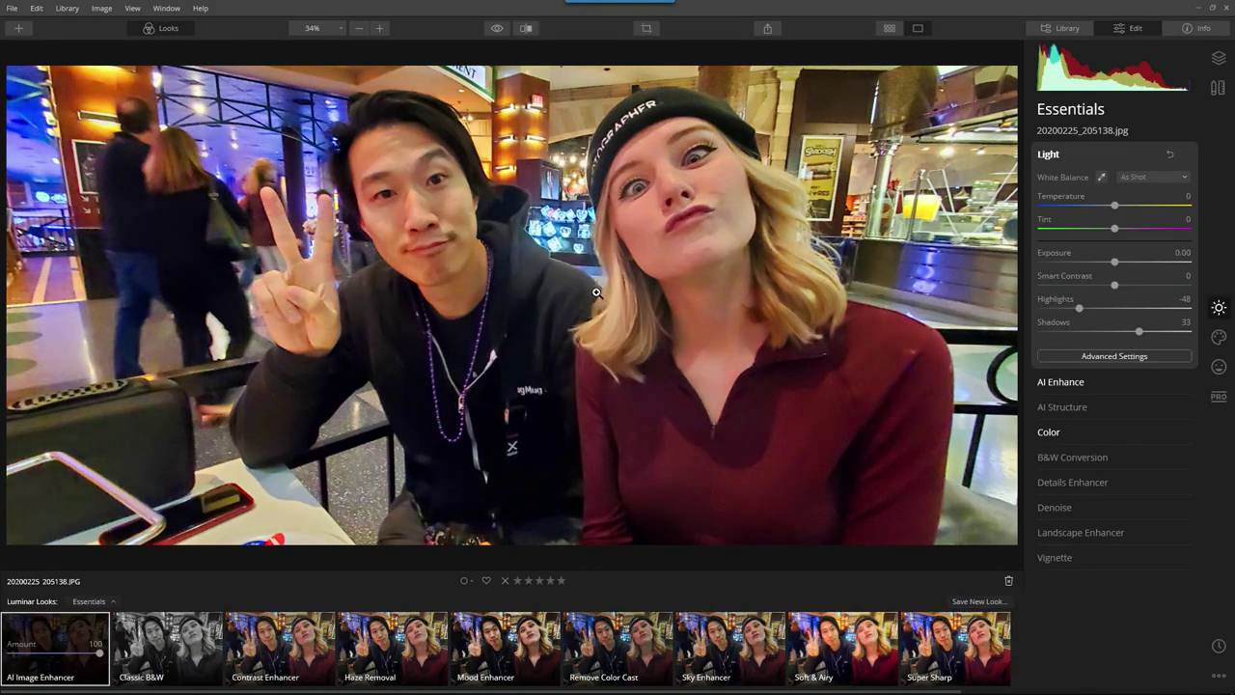
right_click(596, 292)
mouse_move(675, 368)
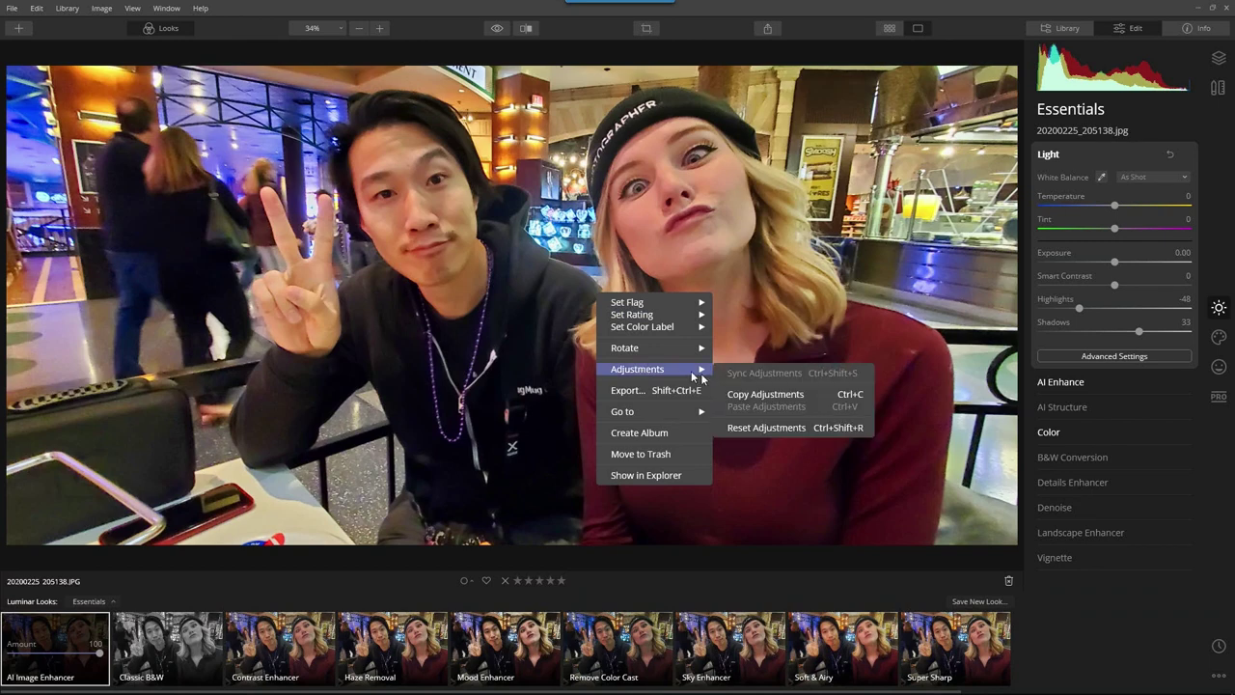
click(799, 423)
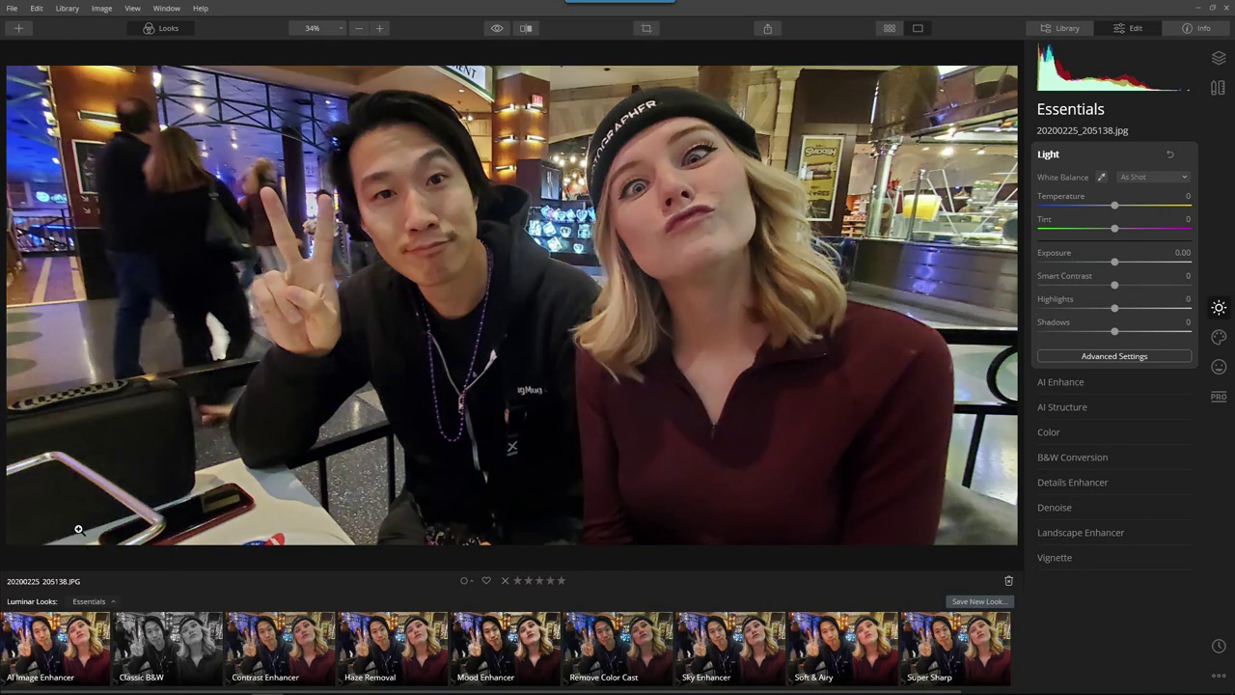
click(62, 632)
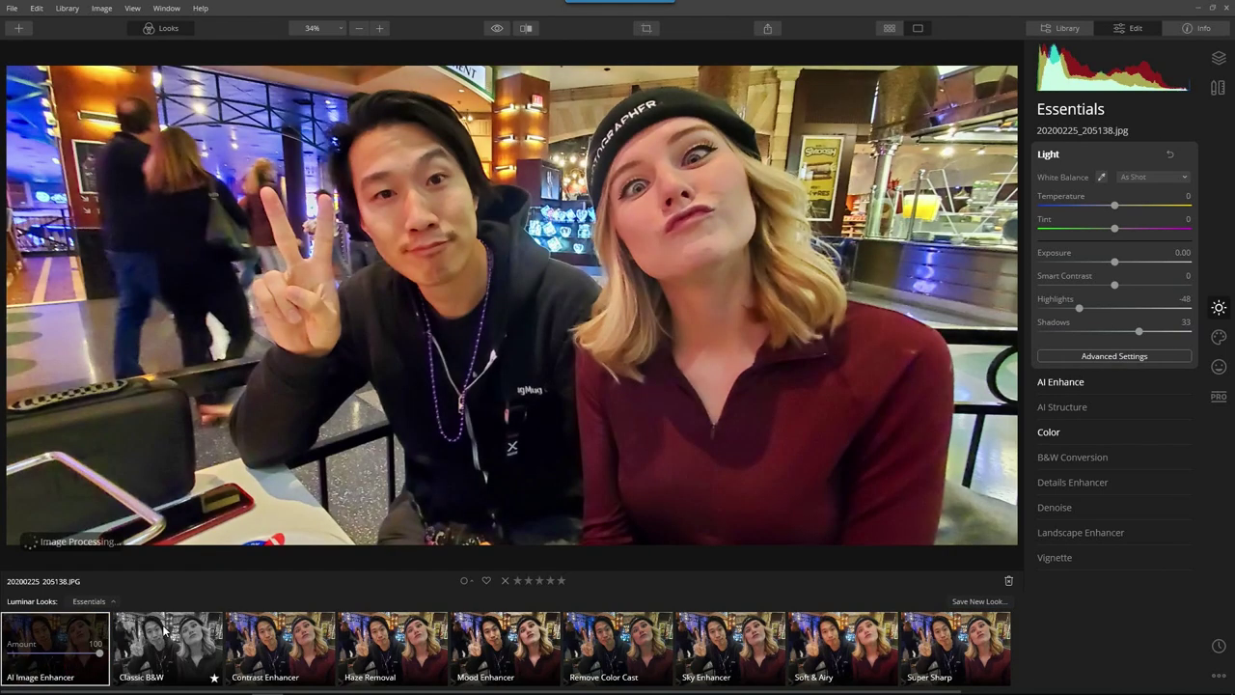
click(164, 629)
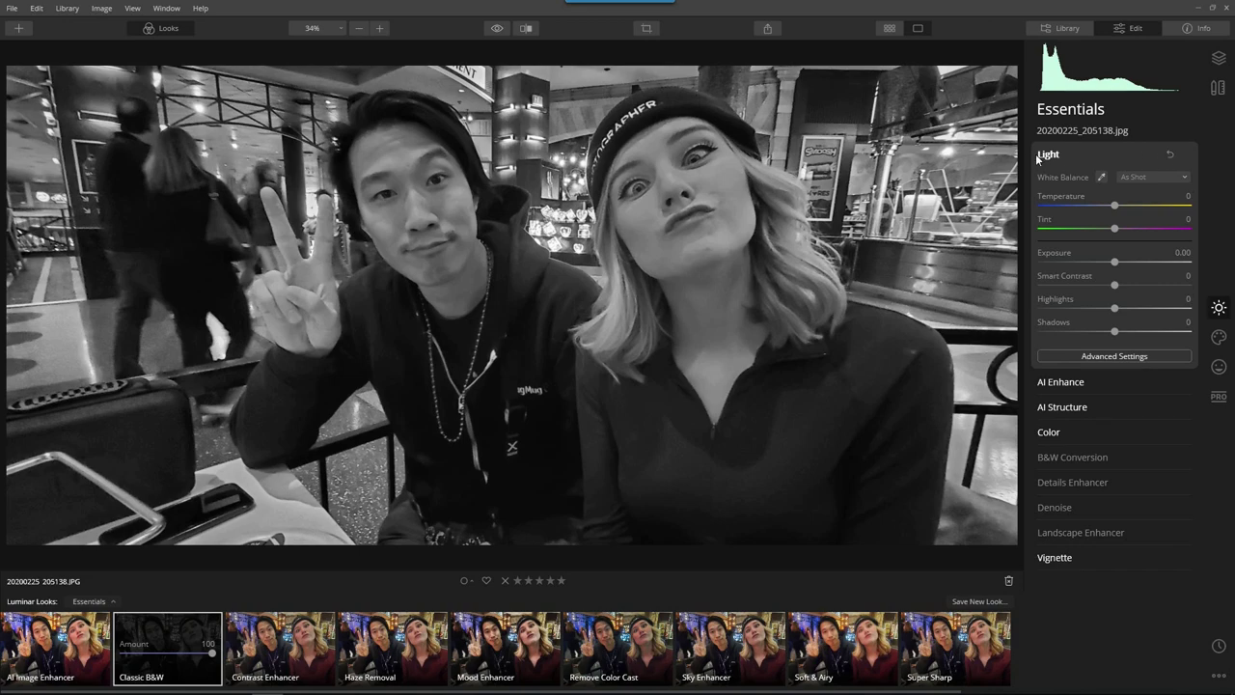
Show the Library panel's shortcuts, albums and folders beside the black-and-white selfie
click(1061, 28)
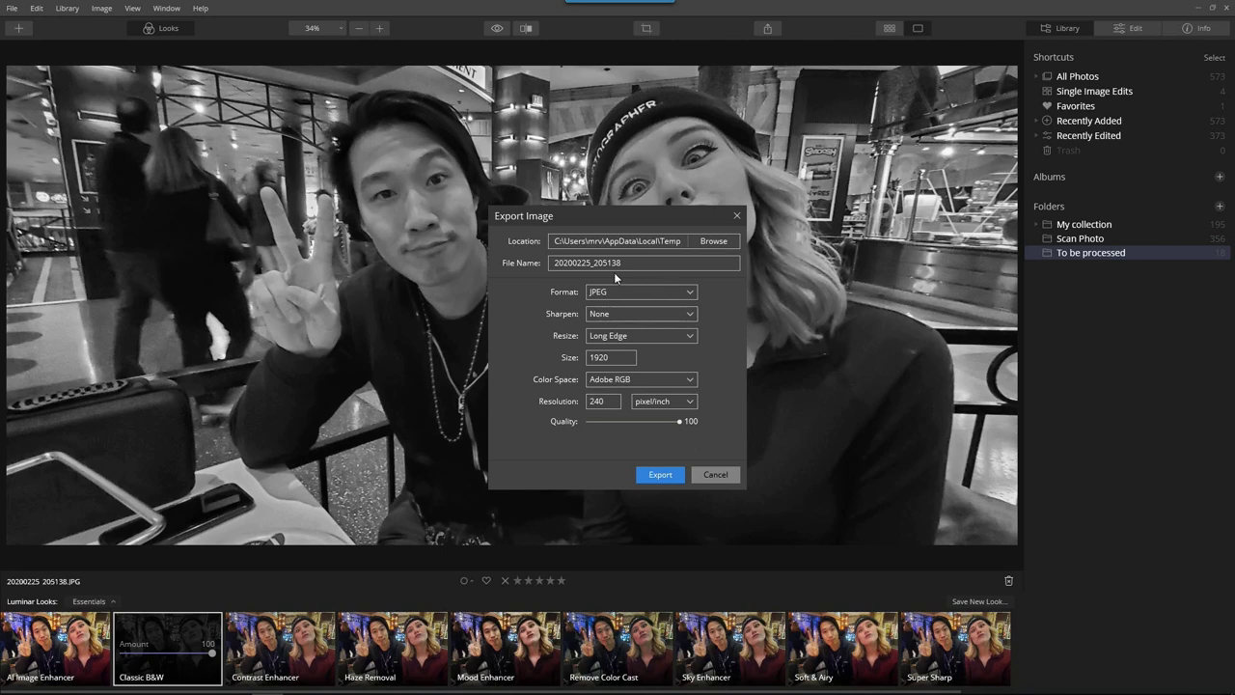
Start a fresh Export to Image and name the file 20200225_205138-Edit
click(715, 474)
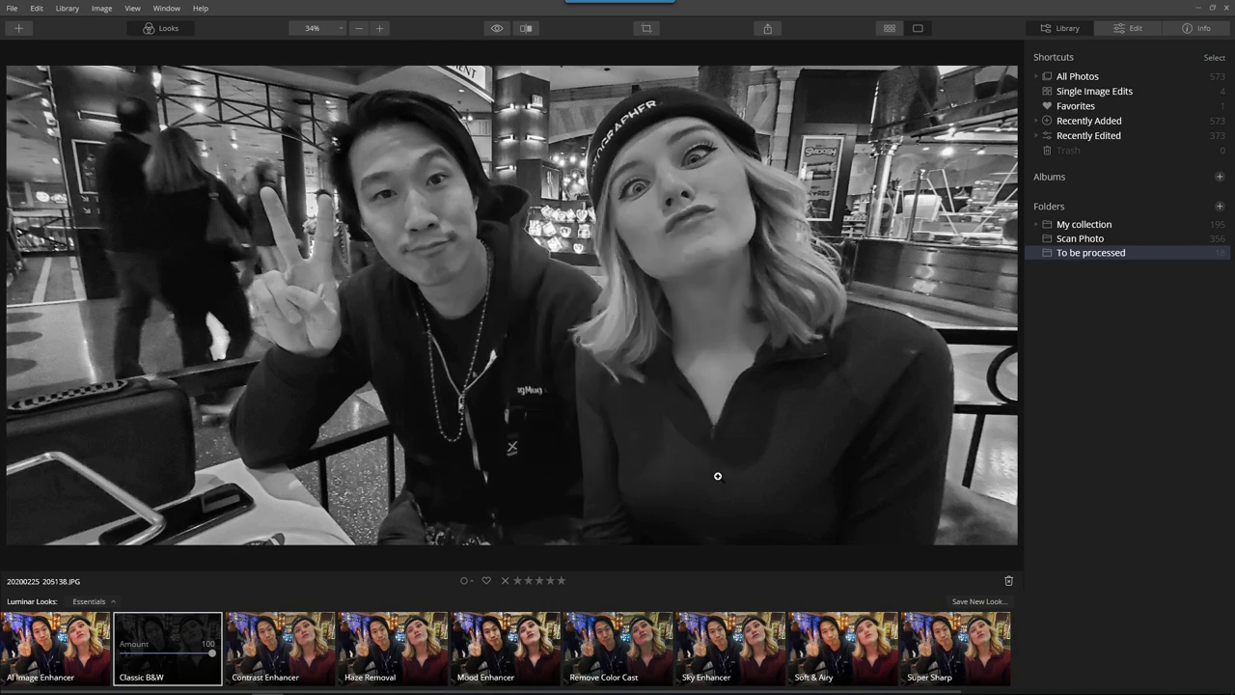
click(771, 33)
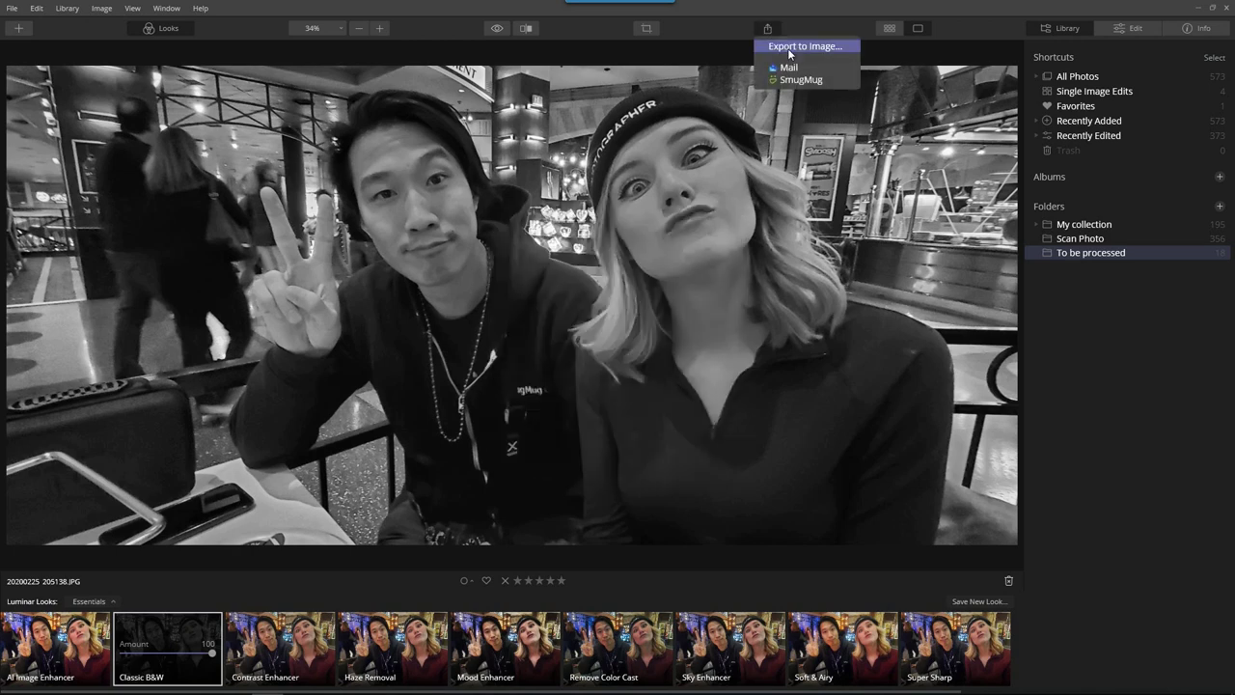
click(782, 45)
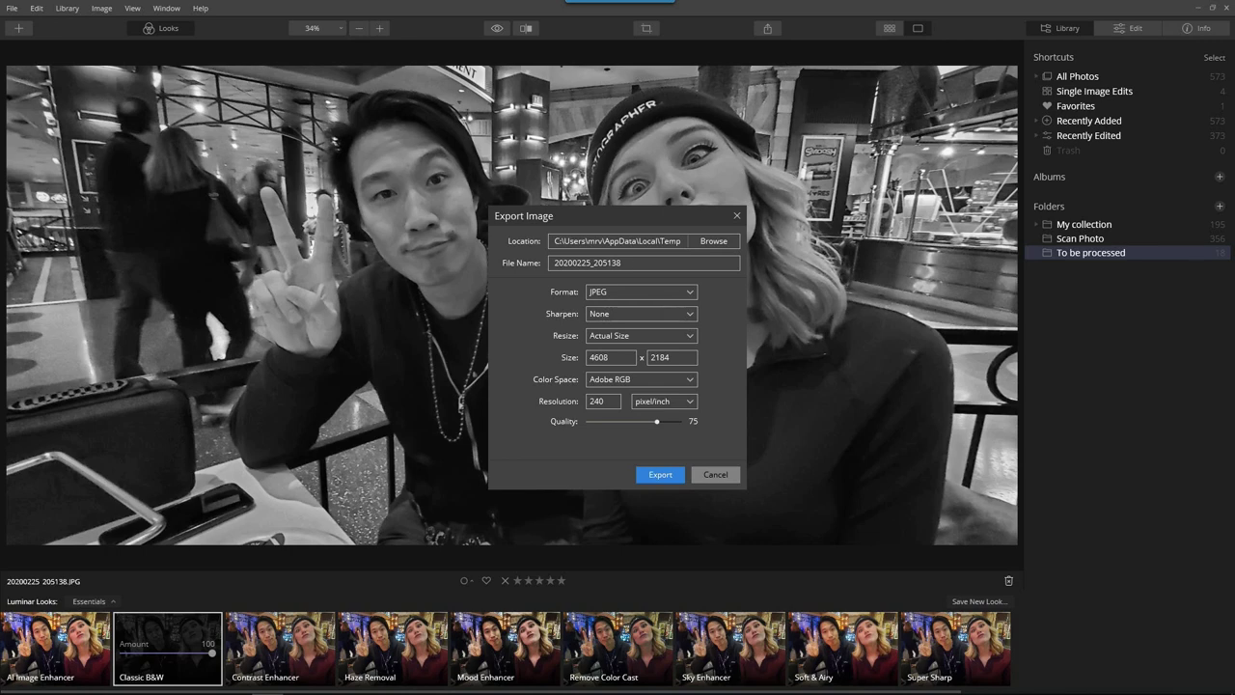
text(-Edit)
Keep JPEG format and resize by long edge to 1920 px, resolution in pixel/inch
click(620, 290)
click(620, 290)
click(621, 331)
click(631, 364)
double_click(600, 357)
text(1920)
click(657, 404)
click(662, 401)
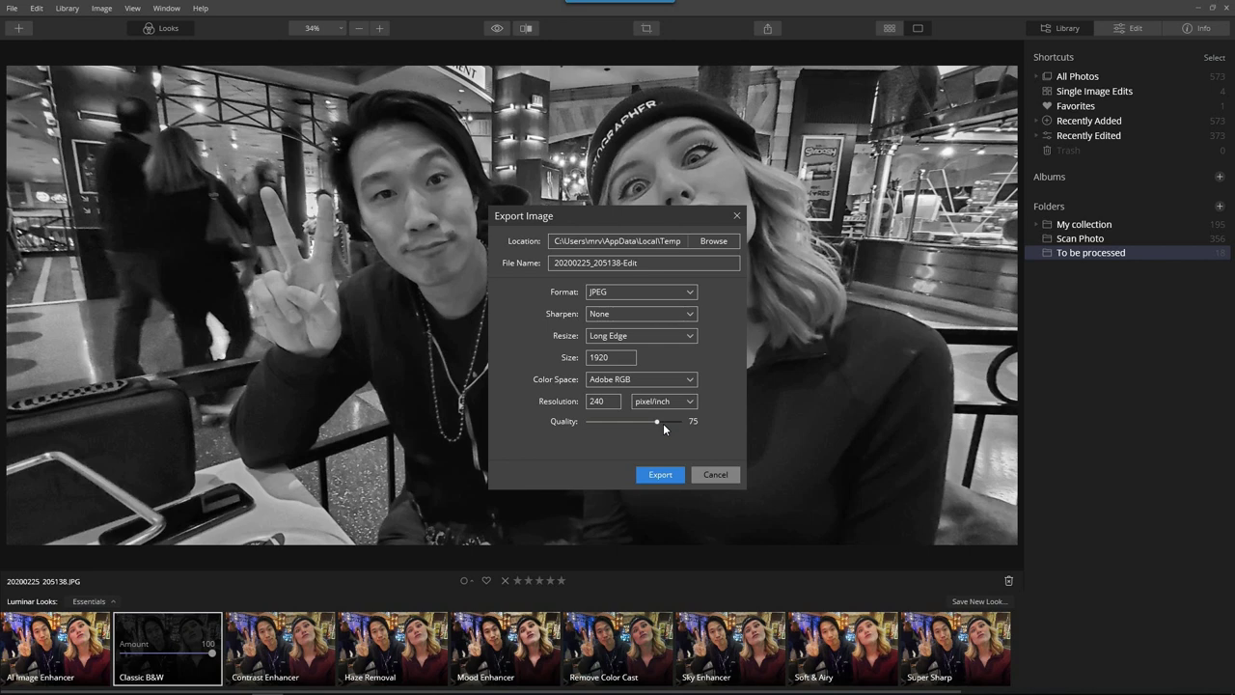
Create a new Google Drive folder named 'Lumianr Edits' for the export destination
click(721, 241)
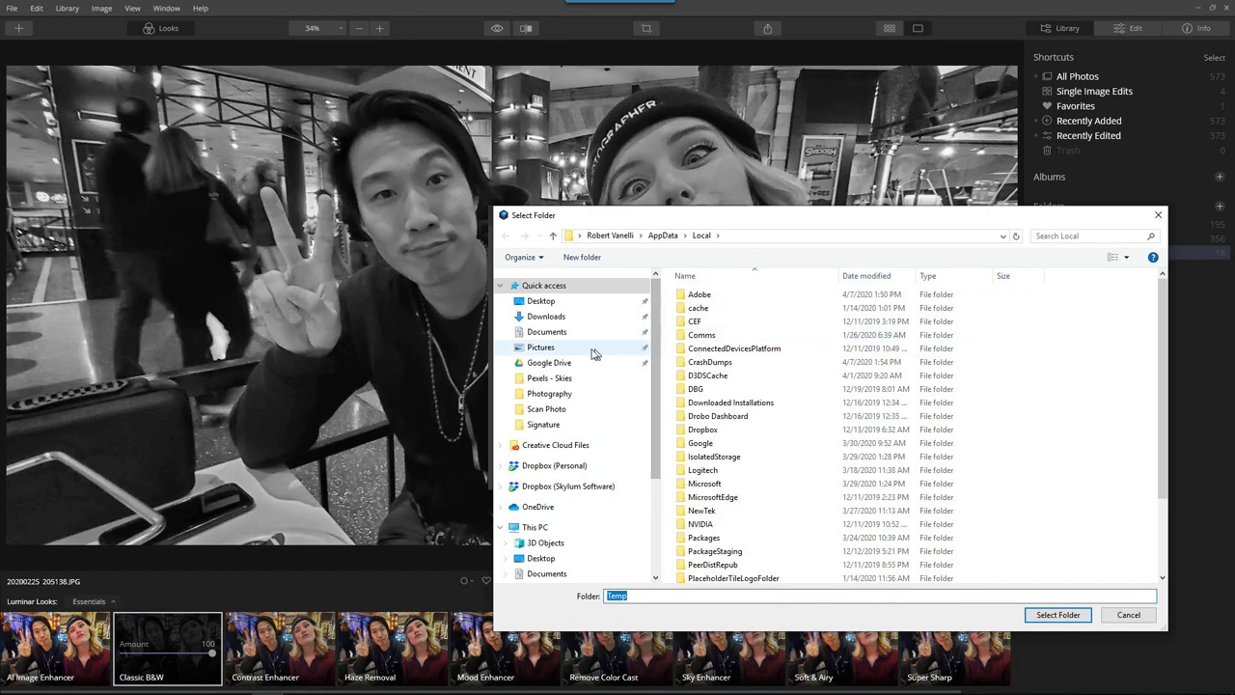
click(549, 364)
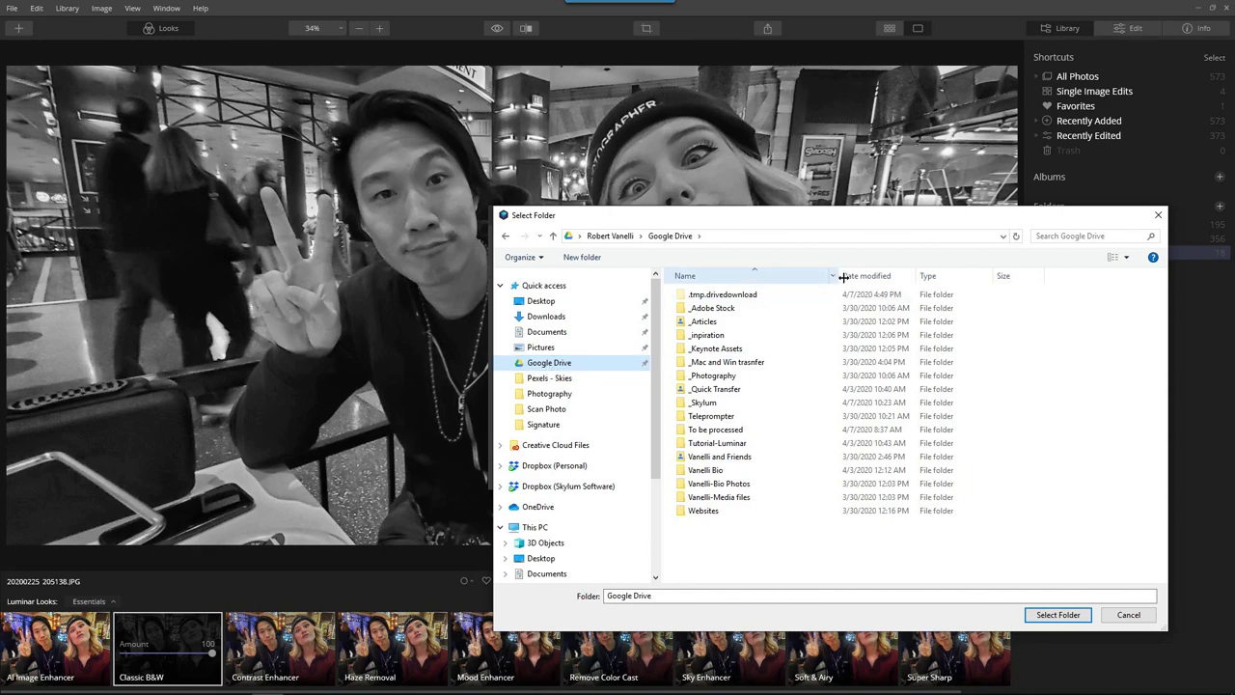
drag(794, 218, 498, 188)
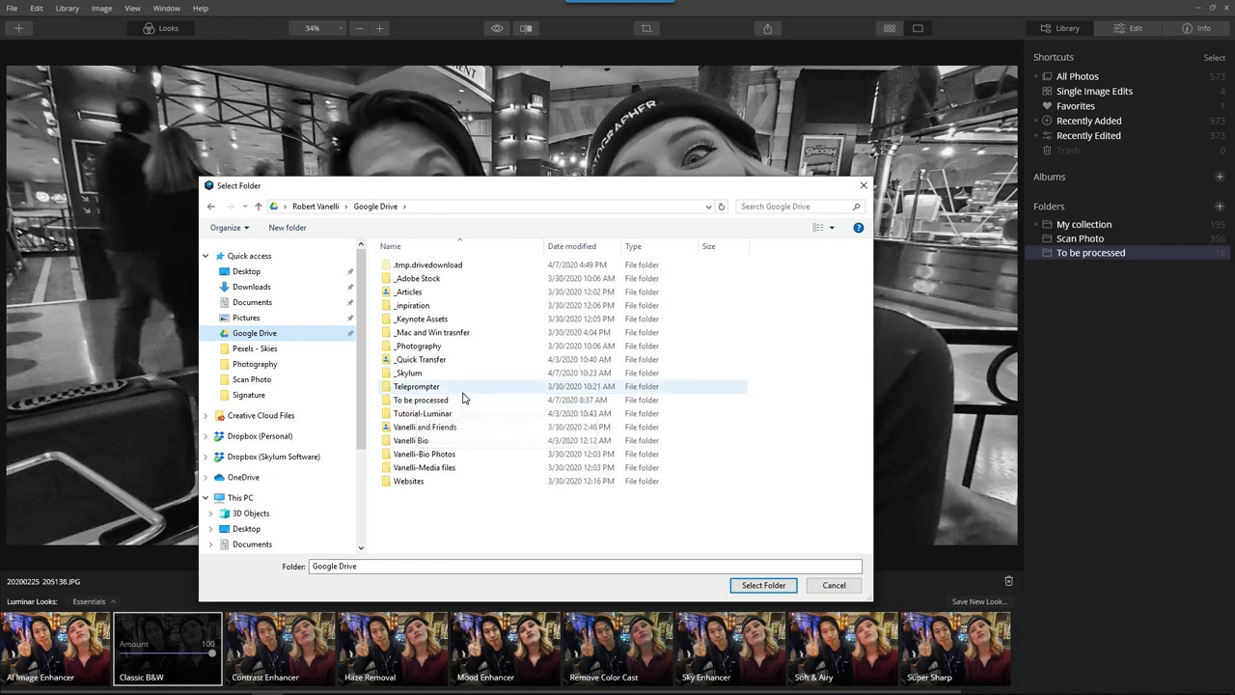
right_click(412, 514)
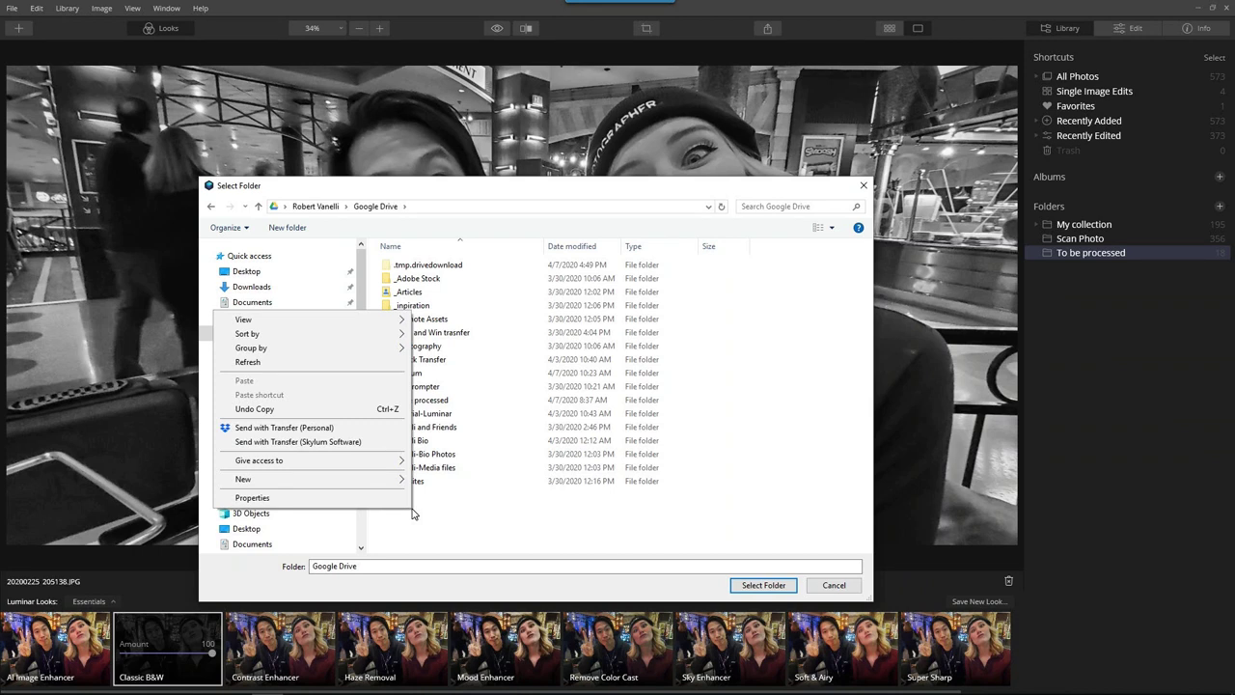
mouse_move(379, 482)
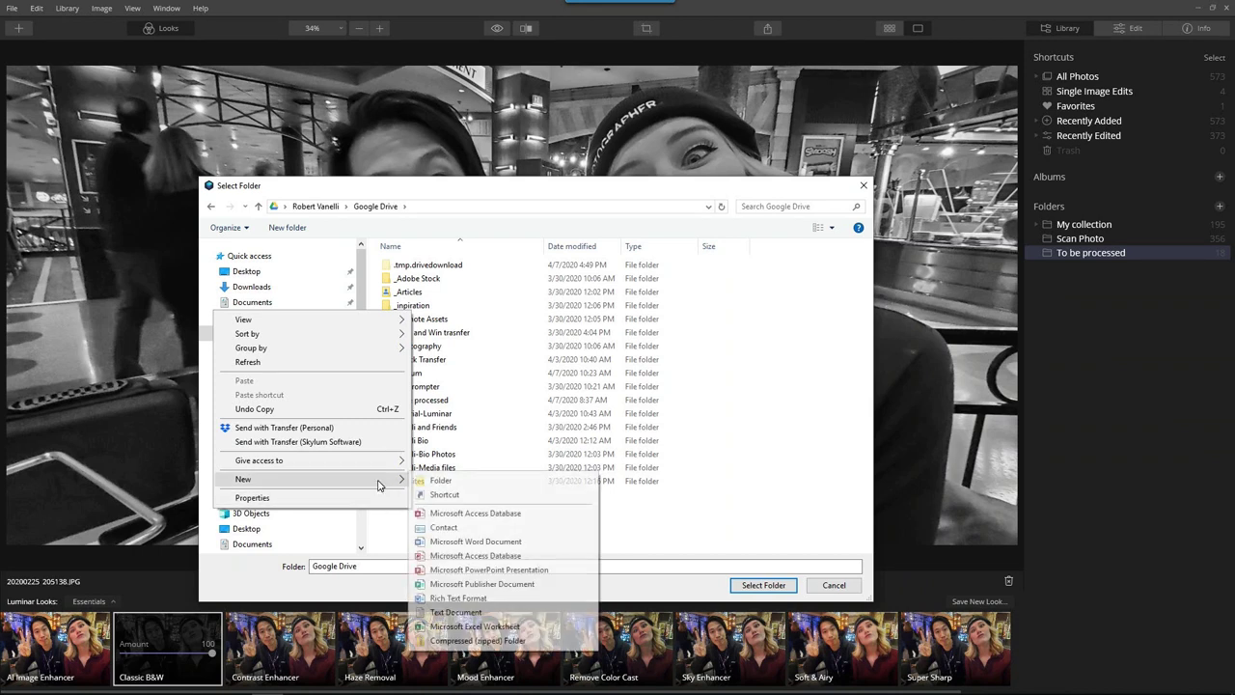
click(440, 480)
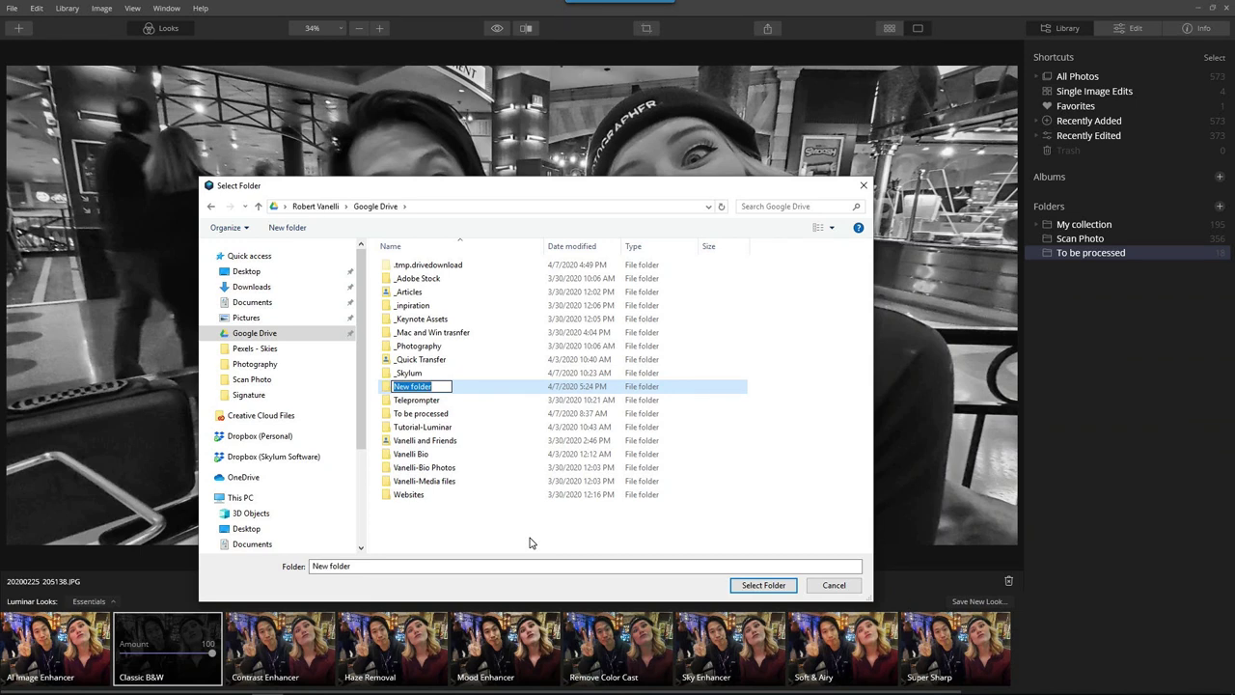
text(Lumianr Edits)
key(Return)
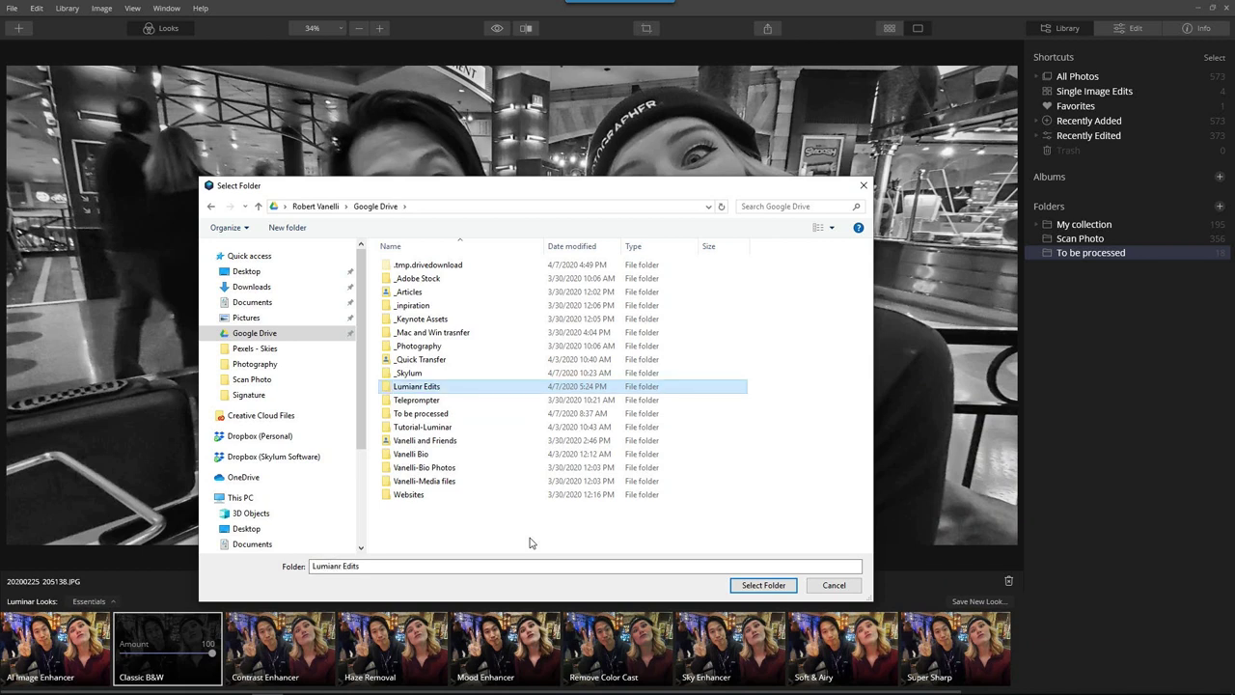
Set Lumianr Edits as the export location and export the black-and-white selfie
double_click(422, 388)
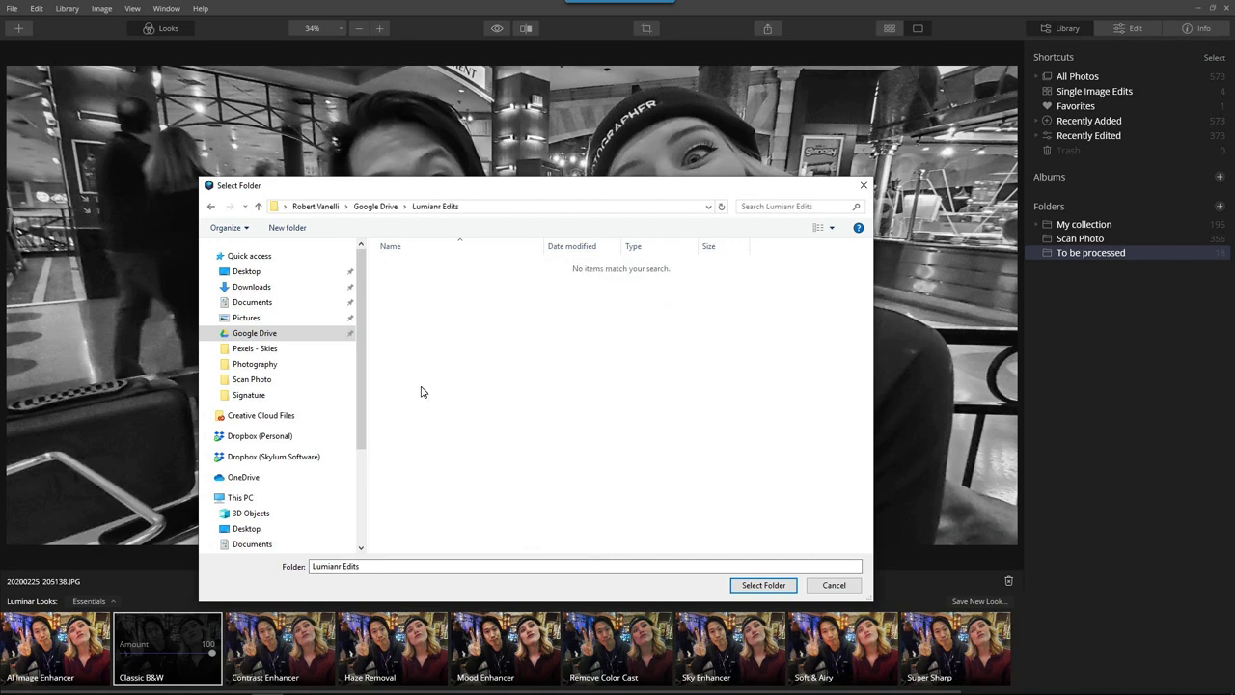
click(757, 585)
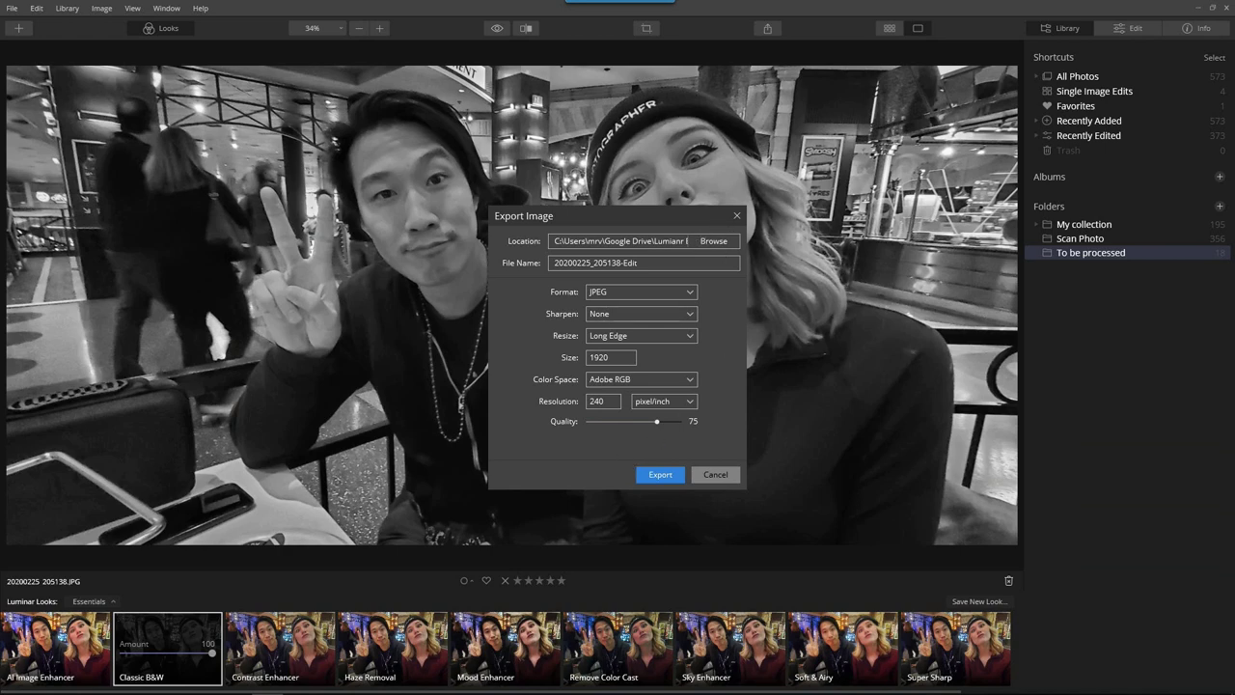
click(660, 475)
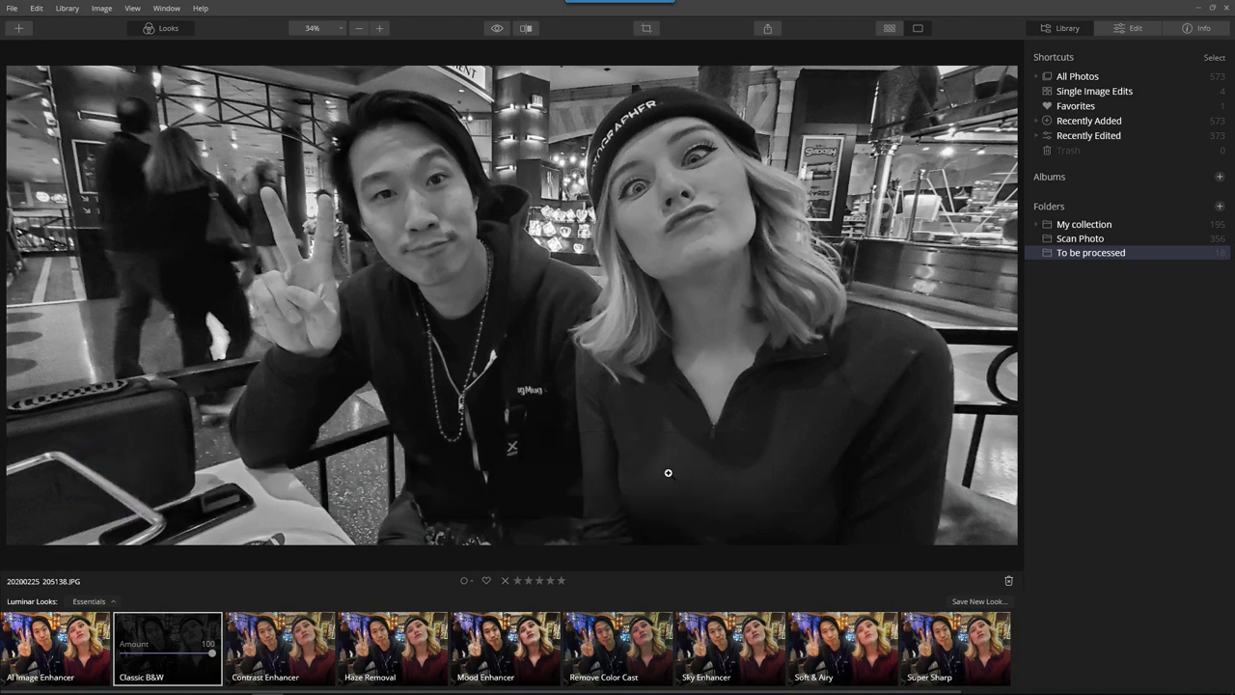
Add the Google Drive folder Lumianr Edits to the library's Folders list
click(1219, 208)
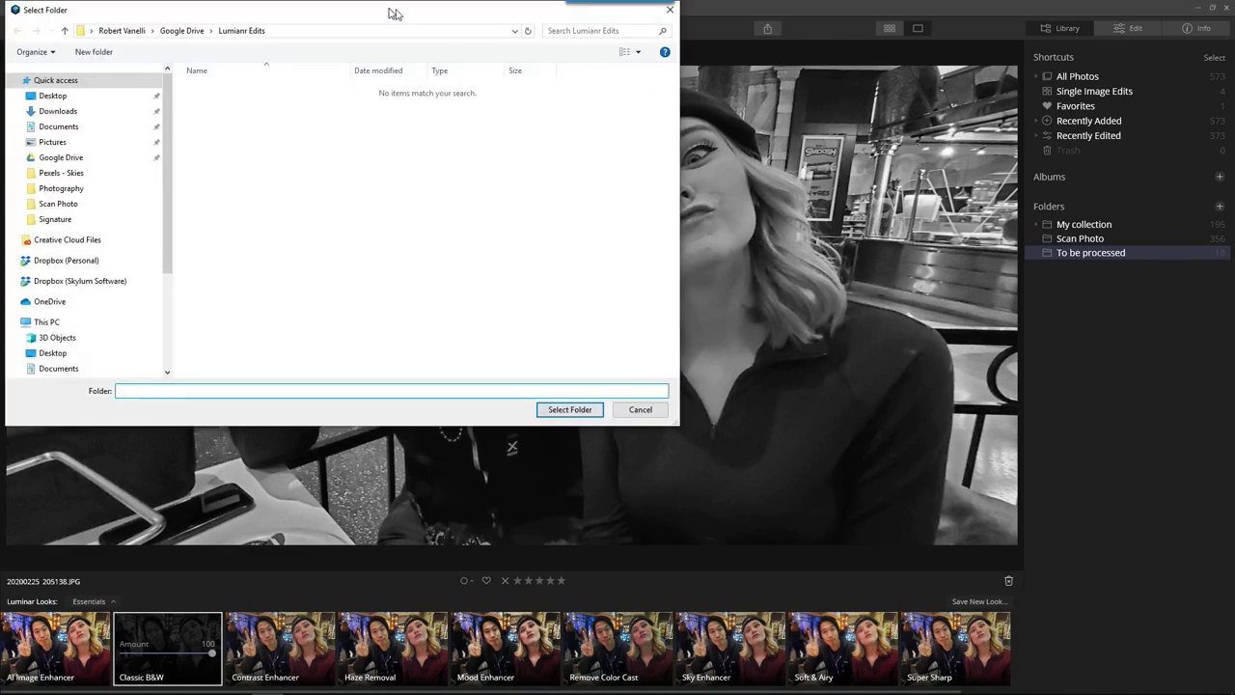
drag(389, 10, 684, 119)
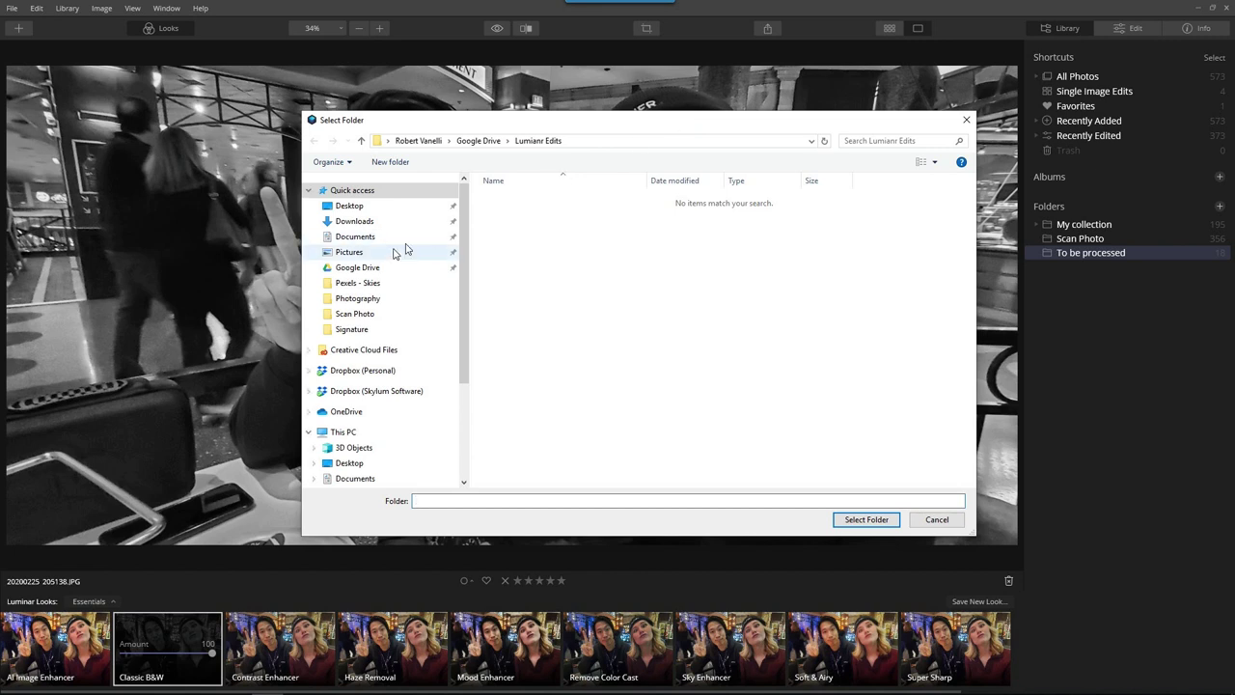
click(366, 270)
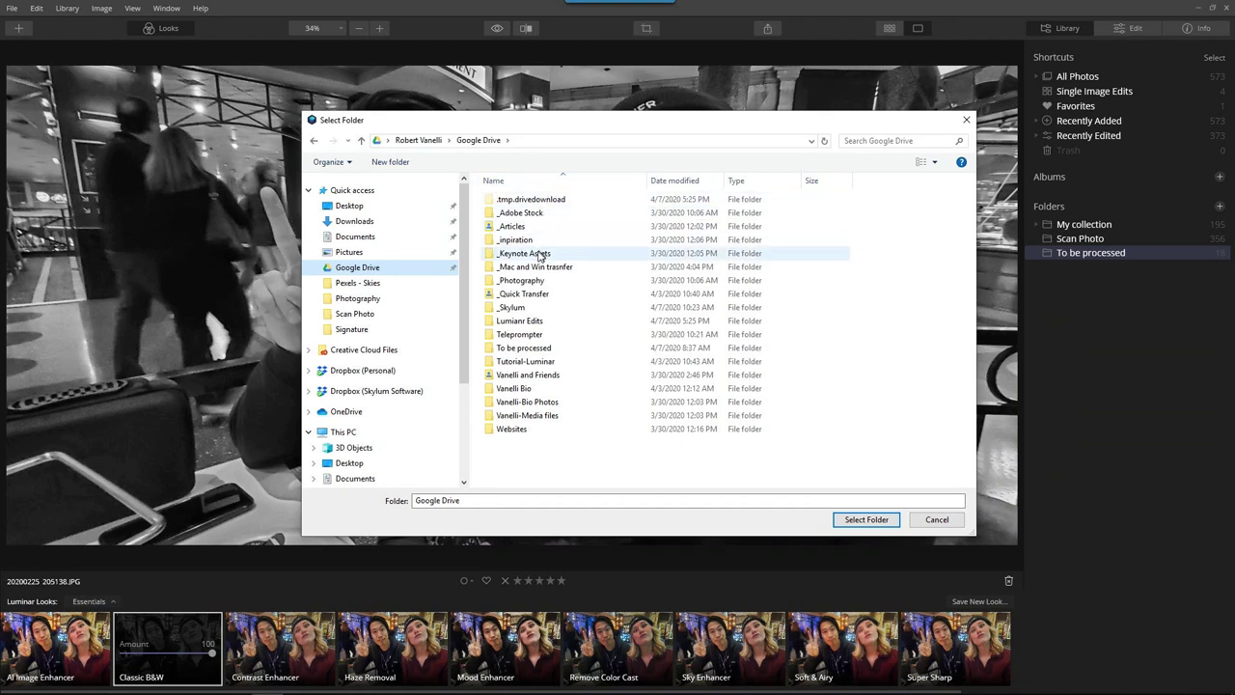
click(509, 324)
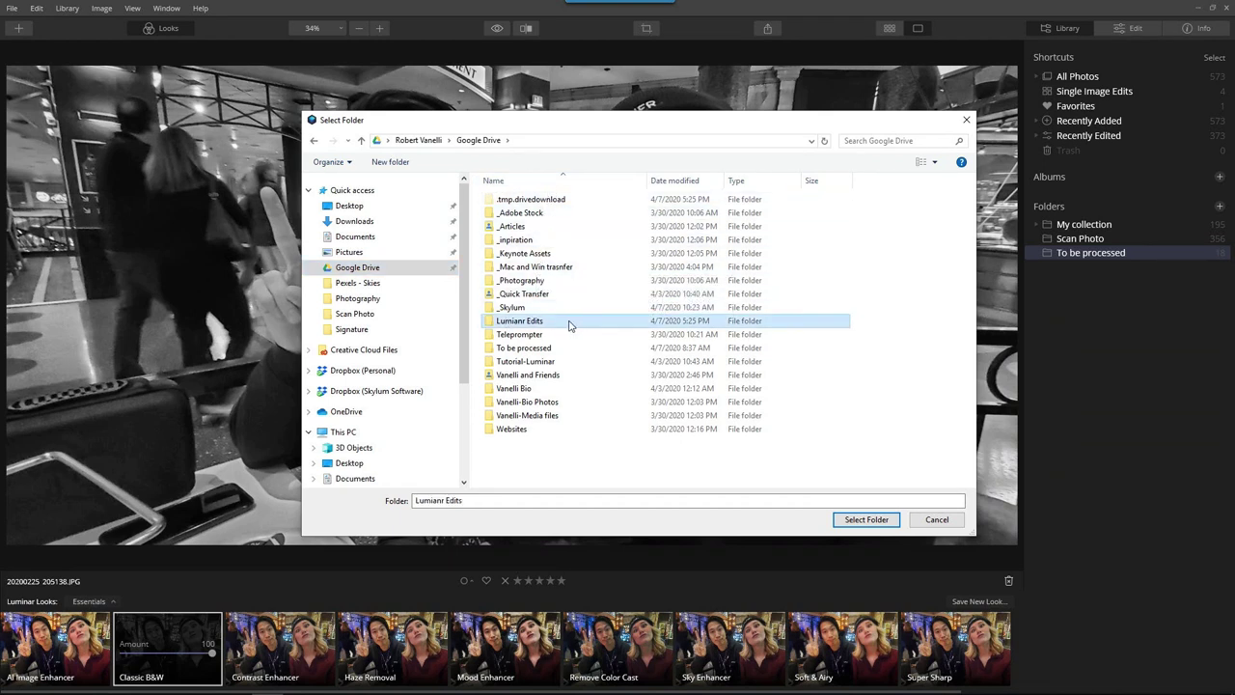
click(865, 519)
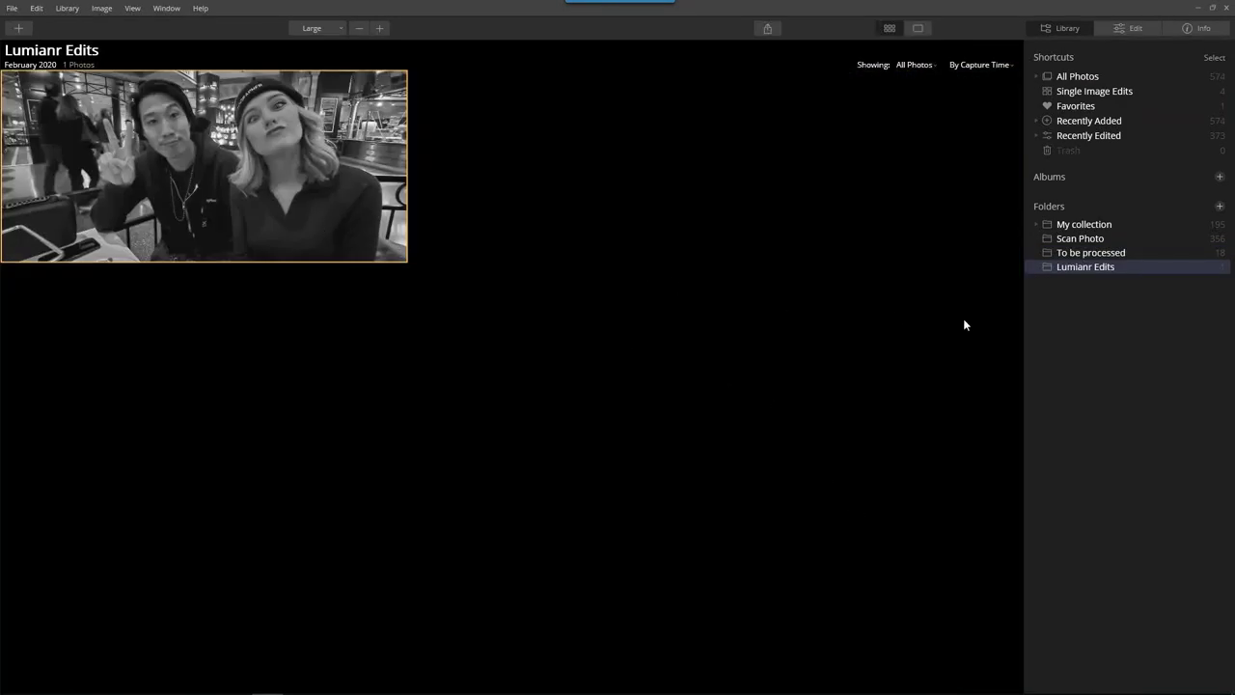
click(1221, 208)
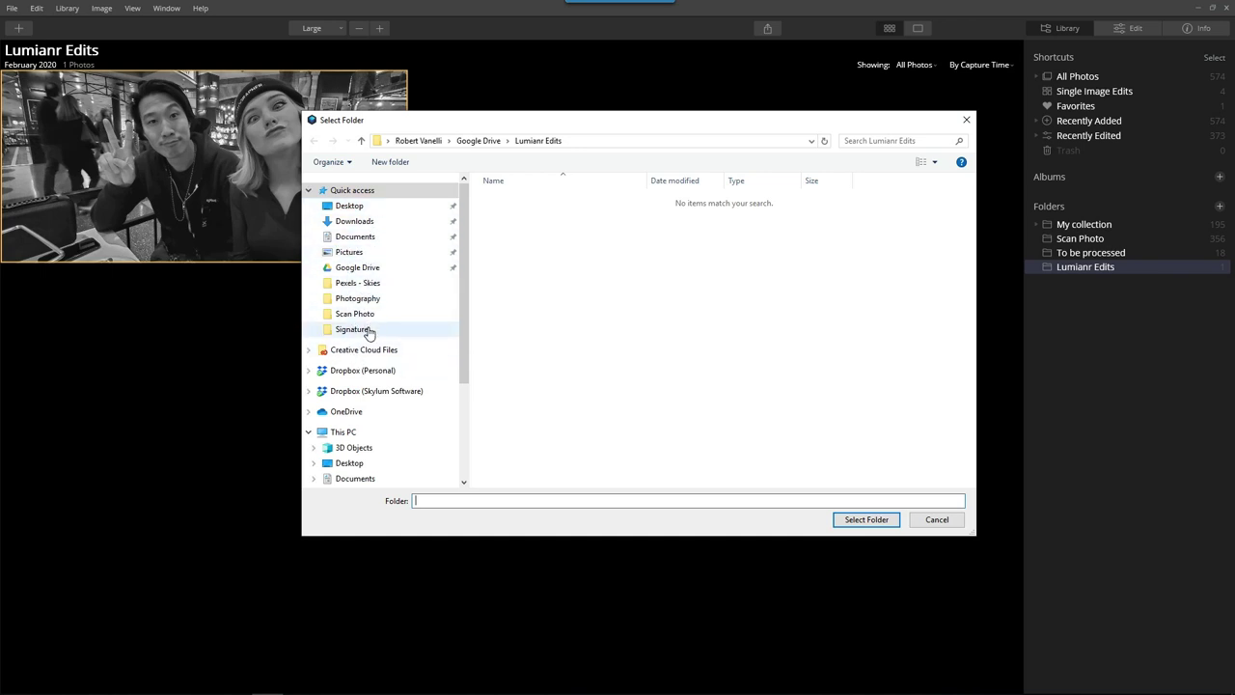
click(341, 372)
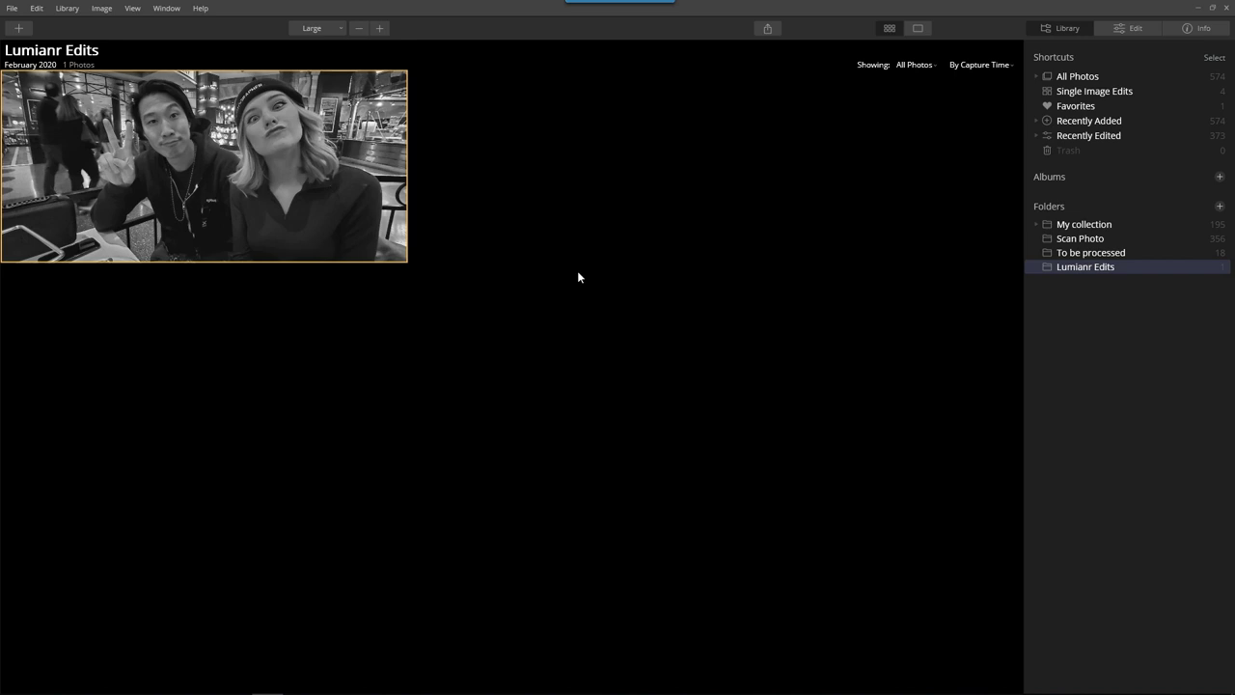
Open the man-with-meat photo from To be processed and try the AI Image Enhancer look
click(1078, 252)
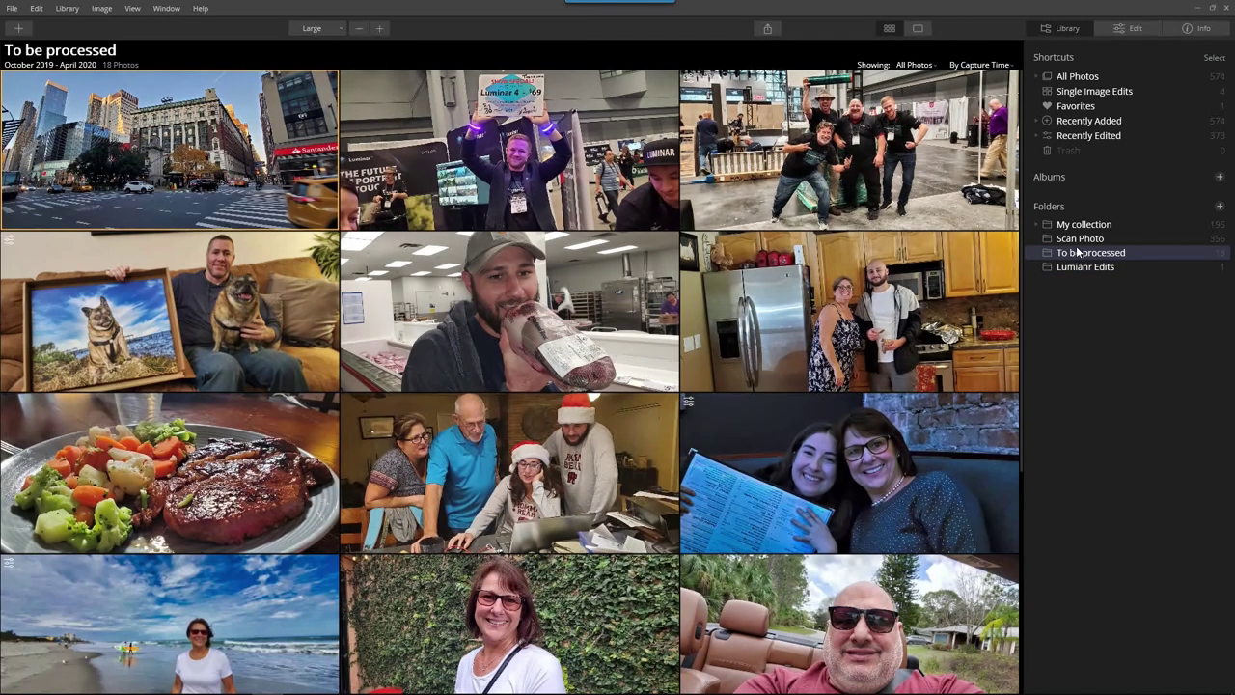
click(546, 285)
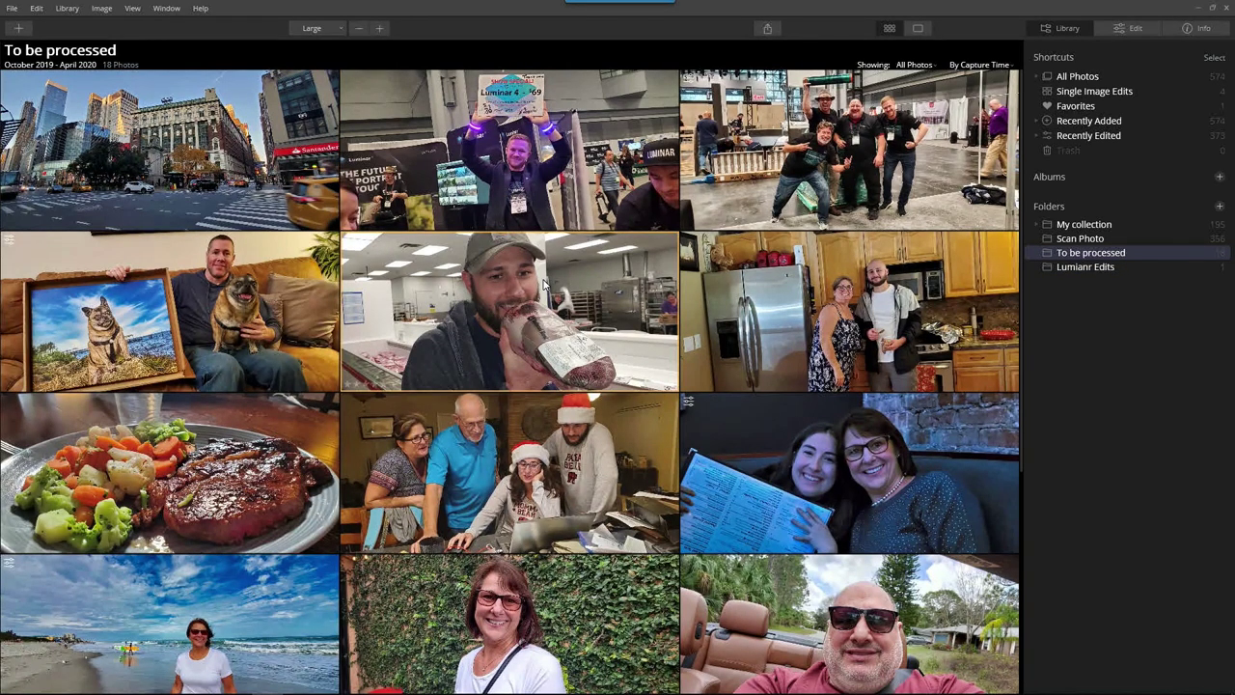
double_click(543, 284)
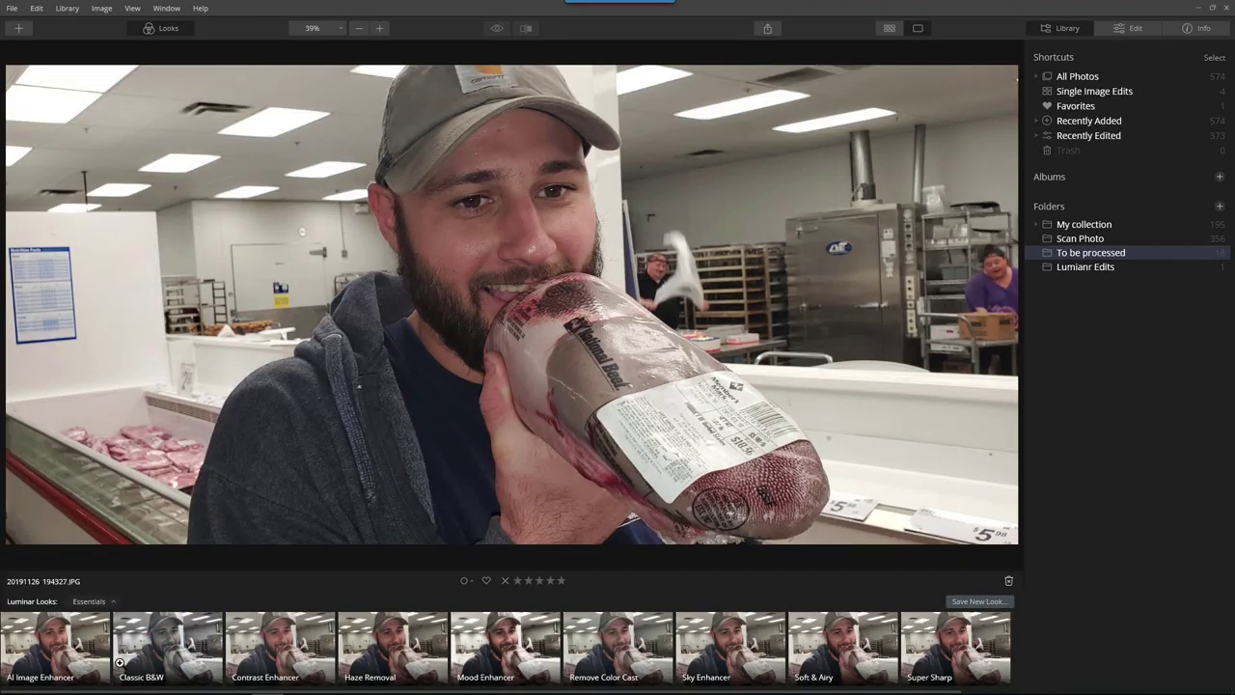
click(48, 633)
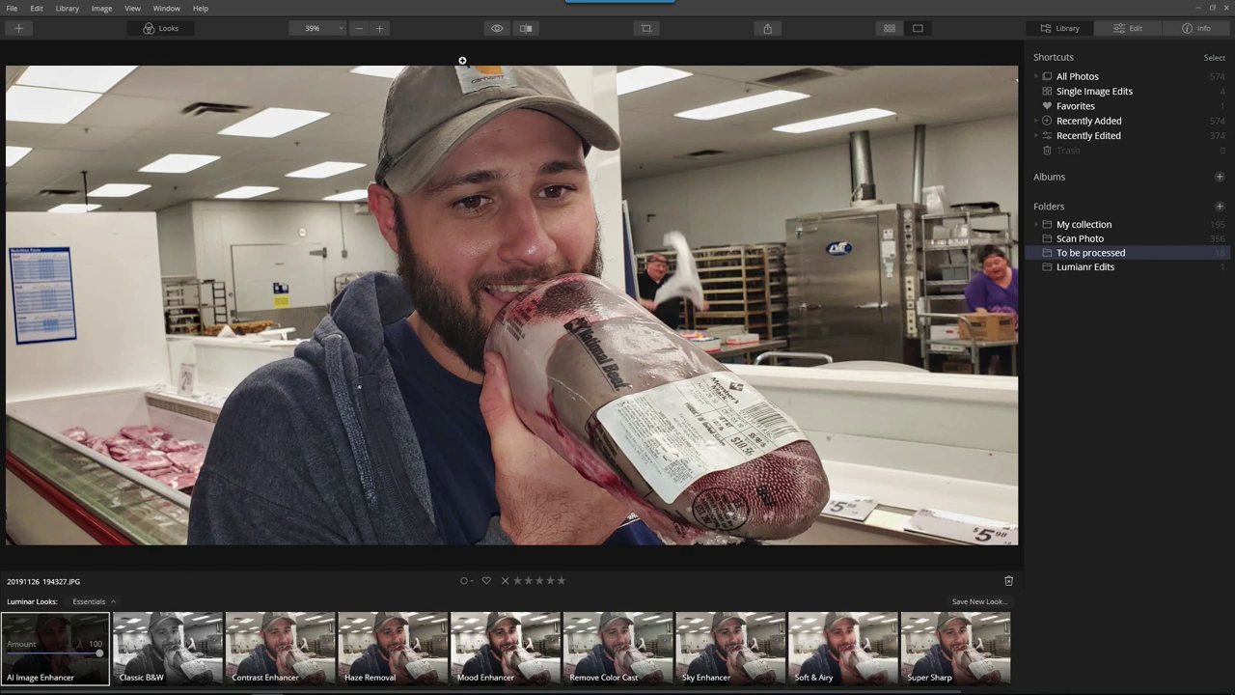
click(497, 29)
Apply the Dramatic collection's Remarkable look at amount 59 and open Export to Image
click(92, 601)
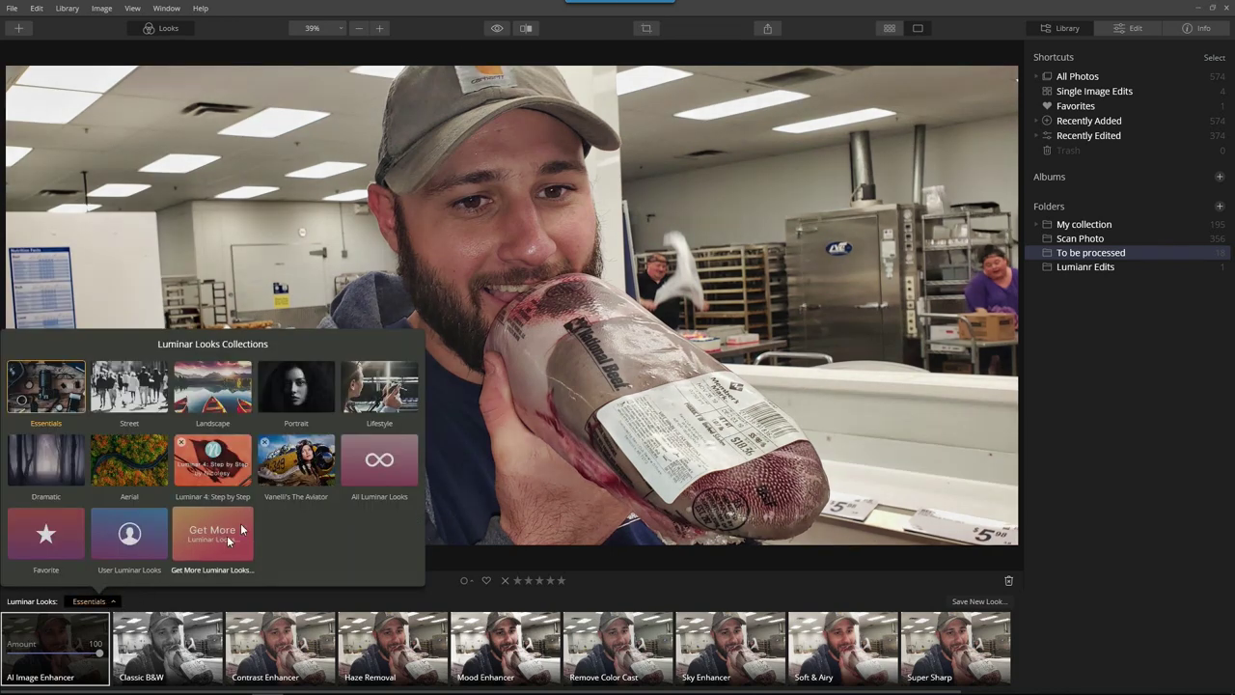
click(63, 451)
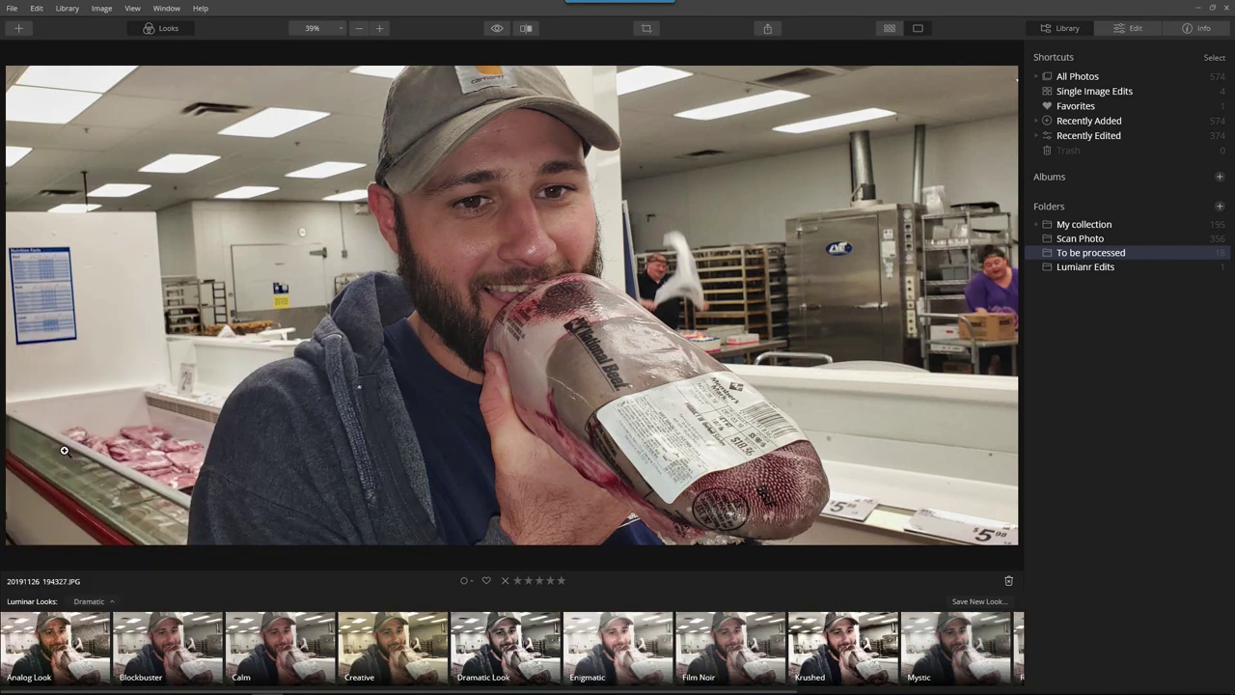
scroll(789, 634, down, 5)
click(827, 640)
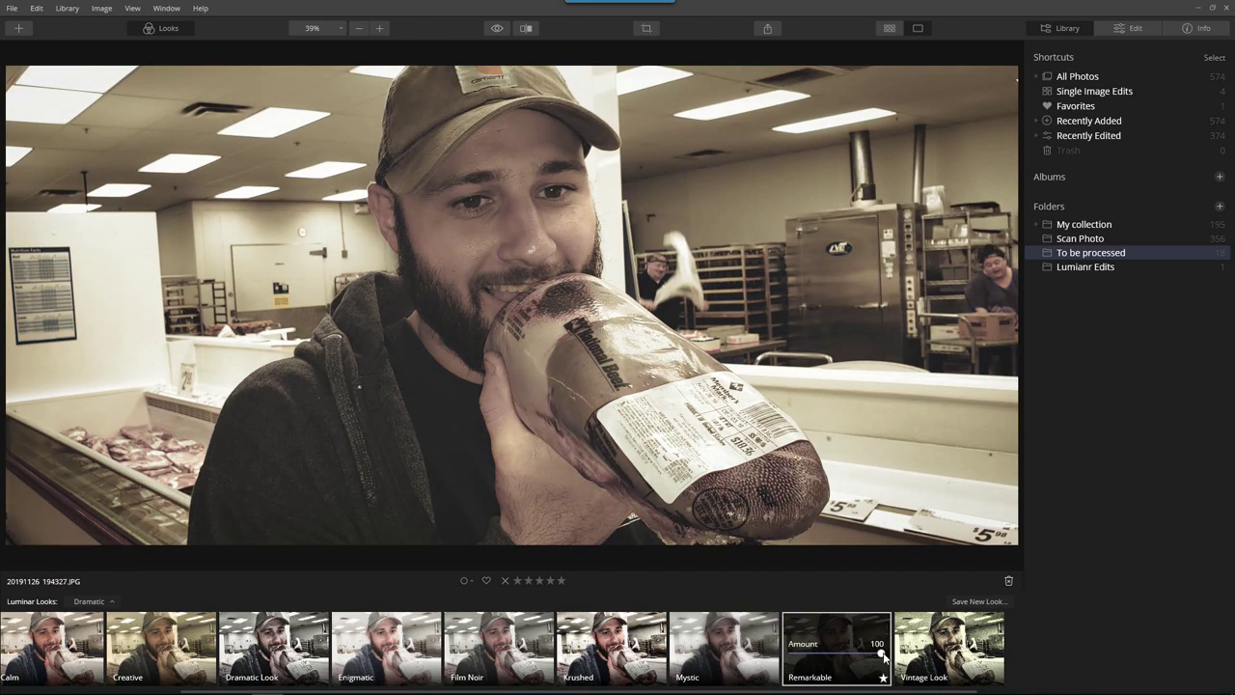
drag(884, 657, 847, 660)
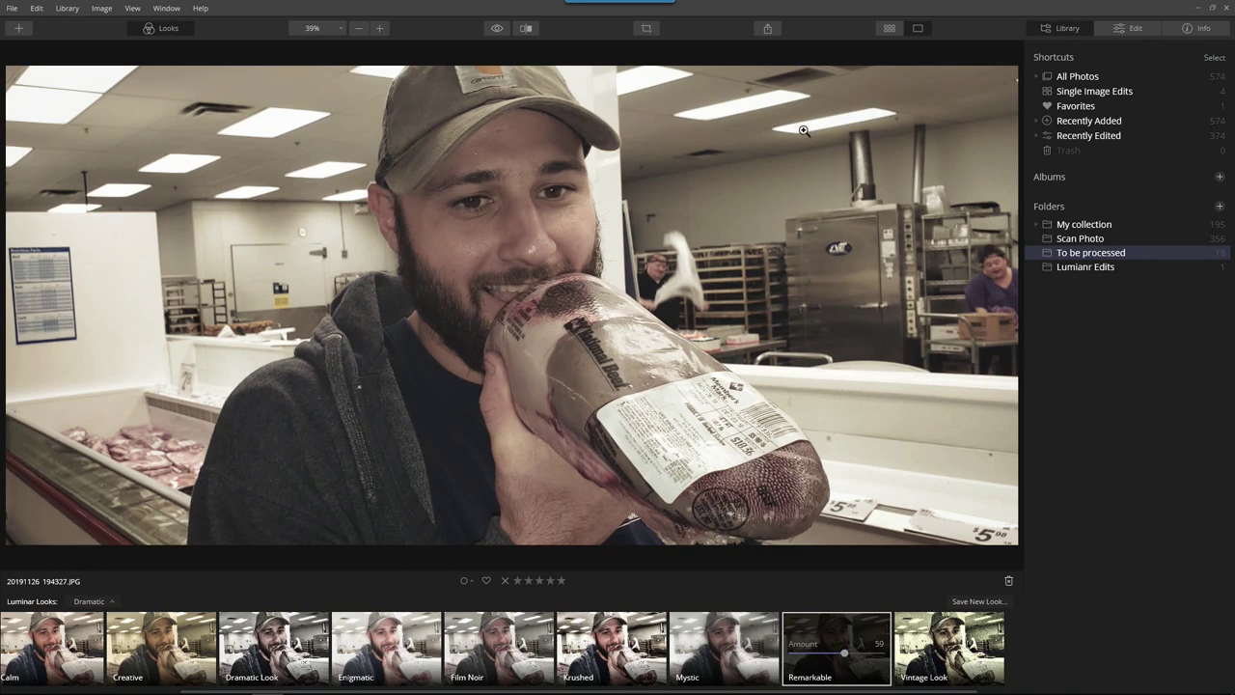
click(760, 32)
click(784, 44)
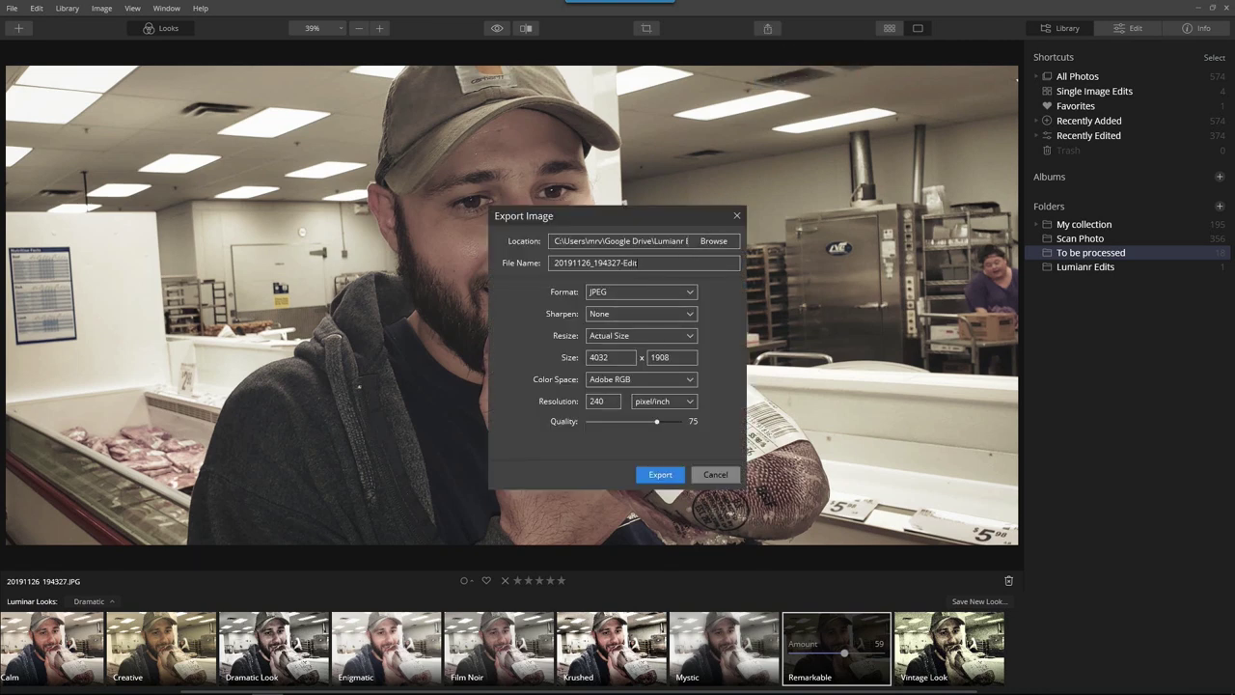
Export the photo into Lumianr Edits as a JPEG sized 1920 px on the long edge
click(725, 236)
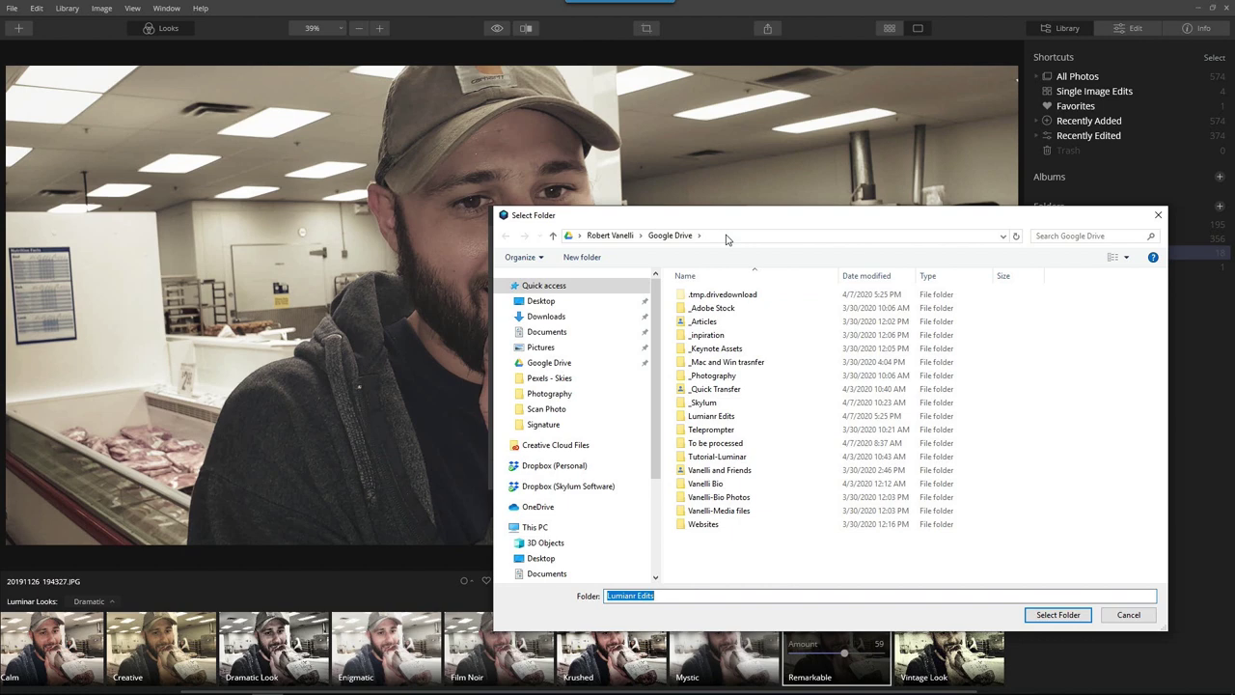
double_click(751, 417)
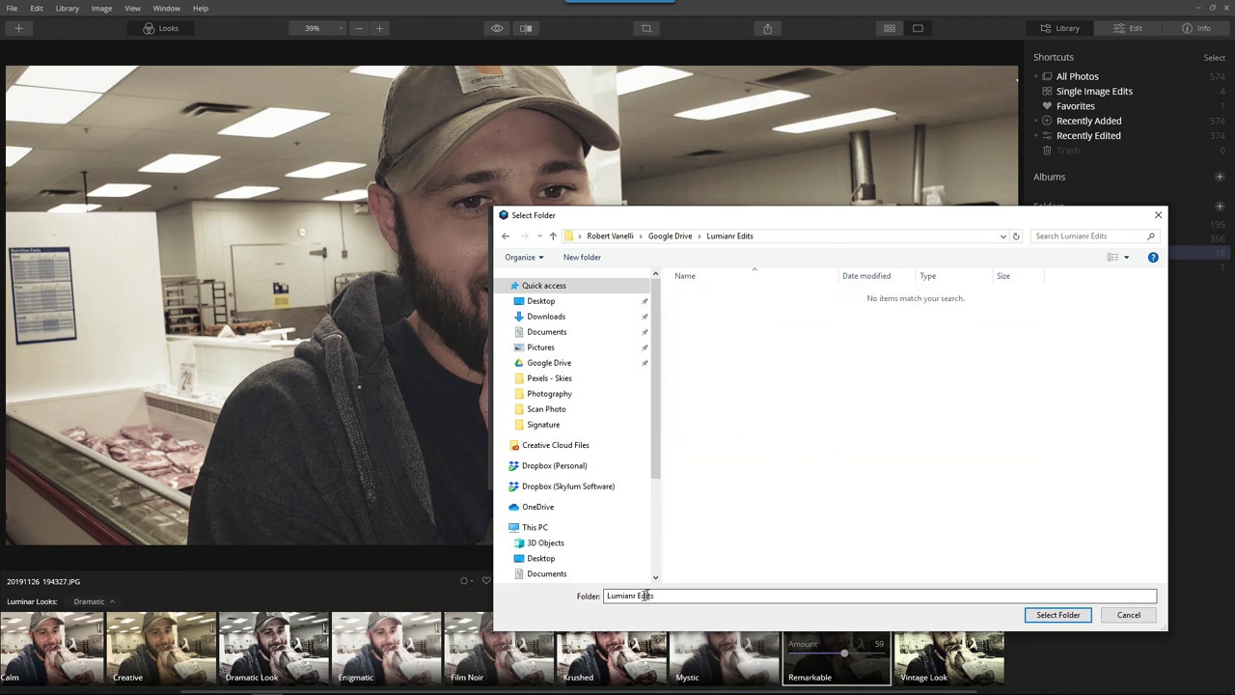
click(1058, 615)
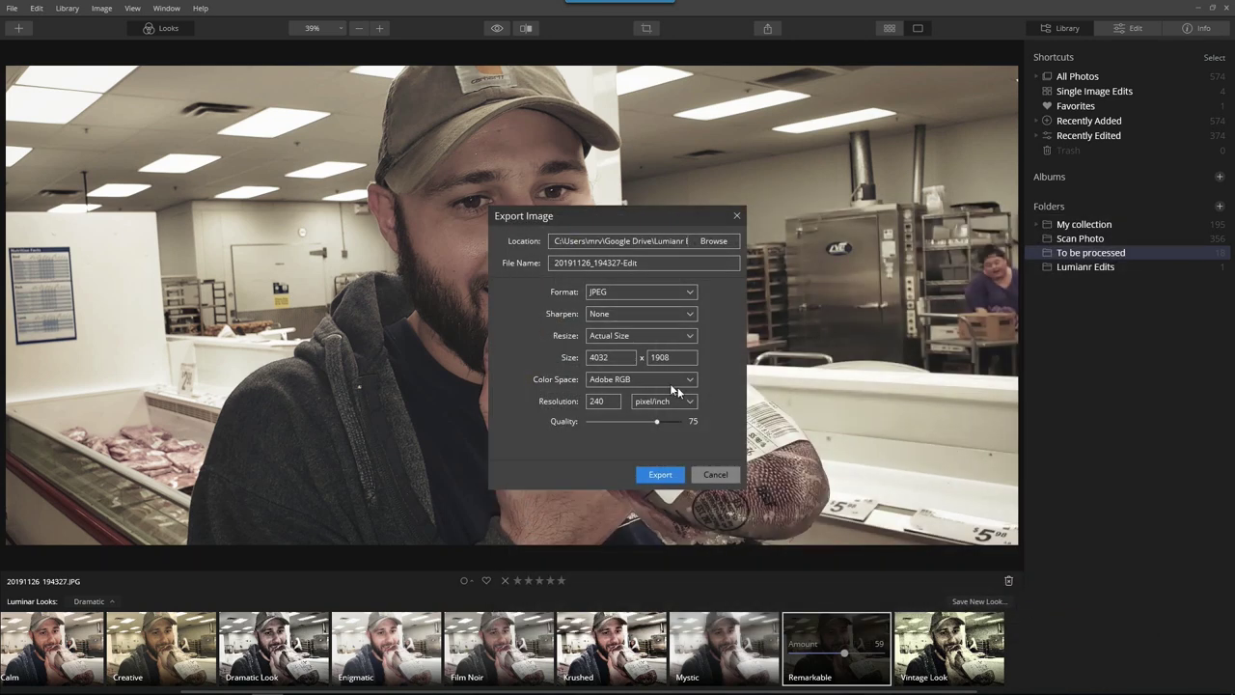
click(628, 340)
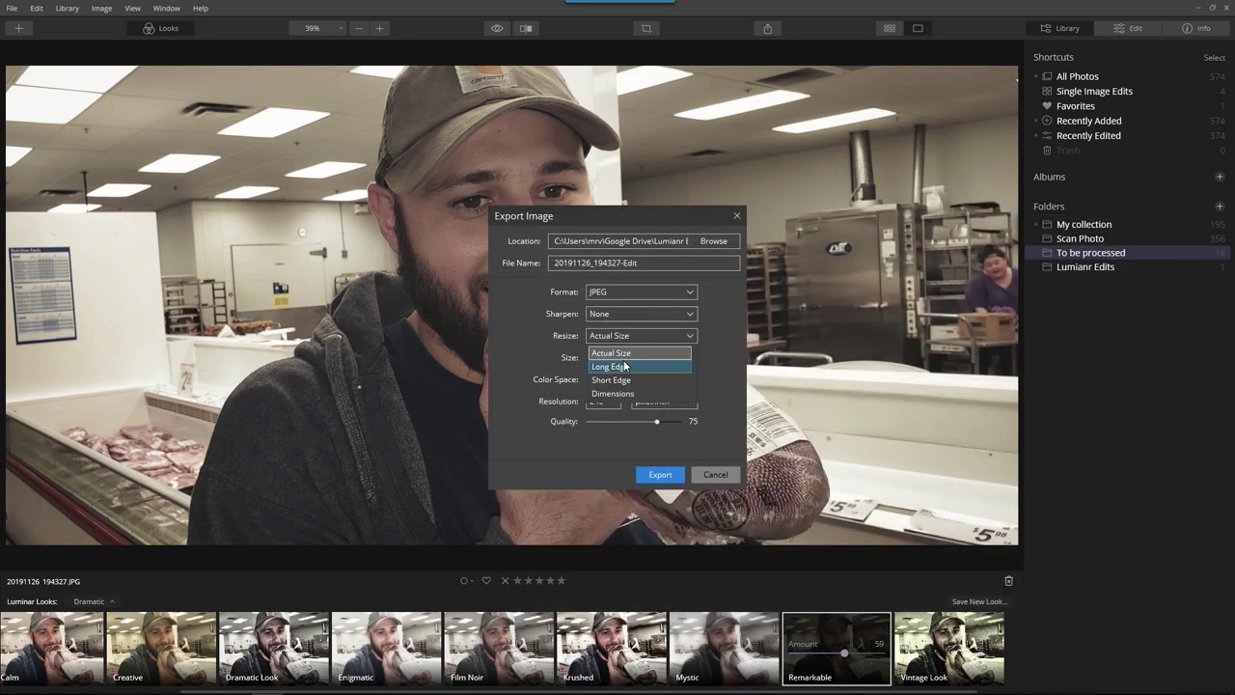
click(628, 367)
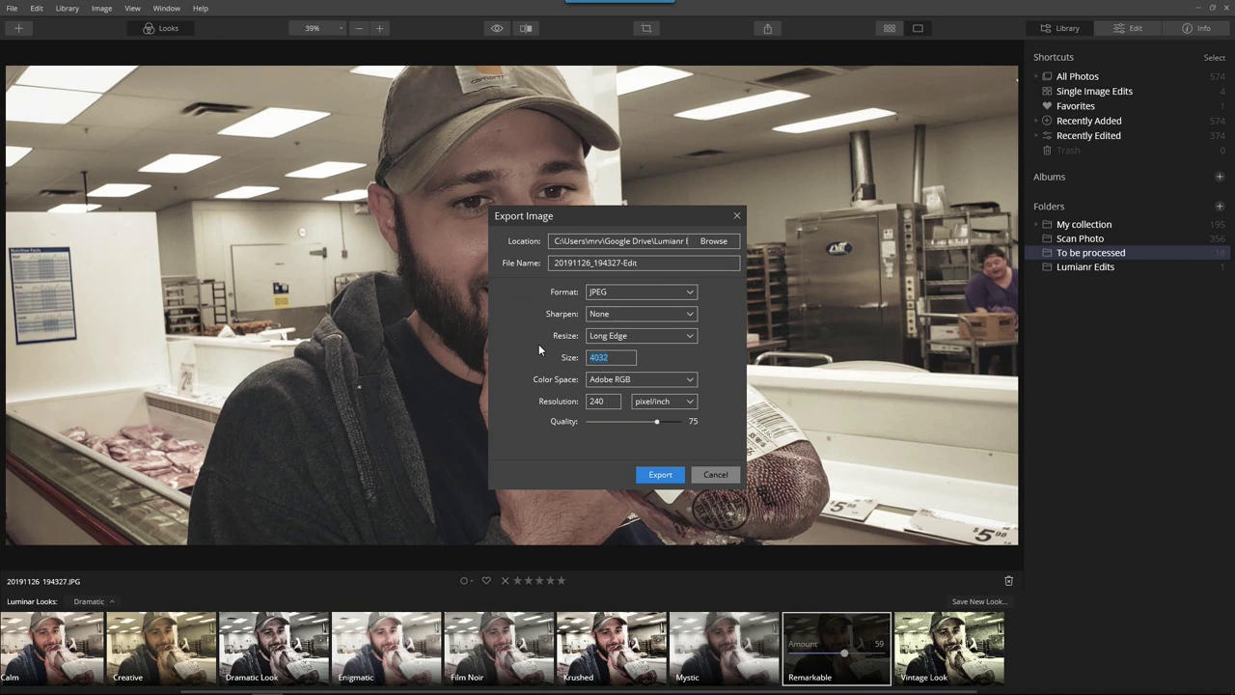
text(1920)
click(662, 473)
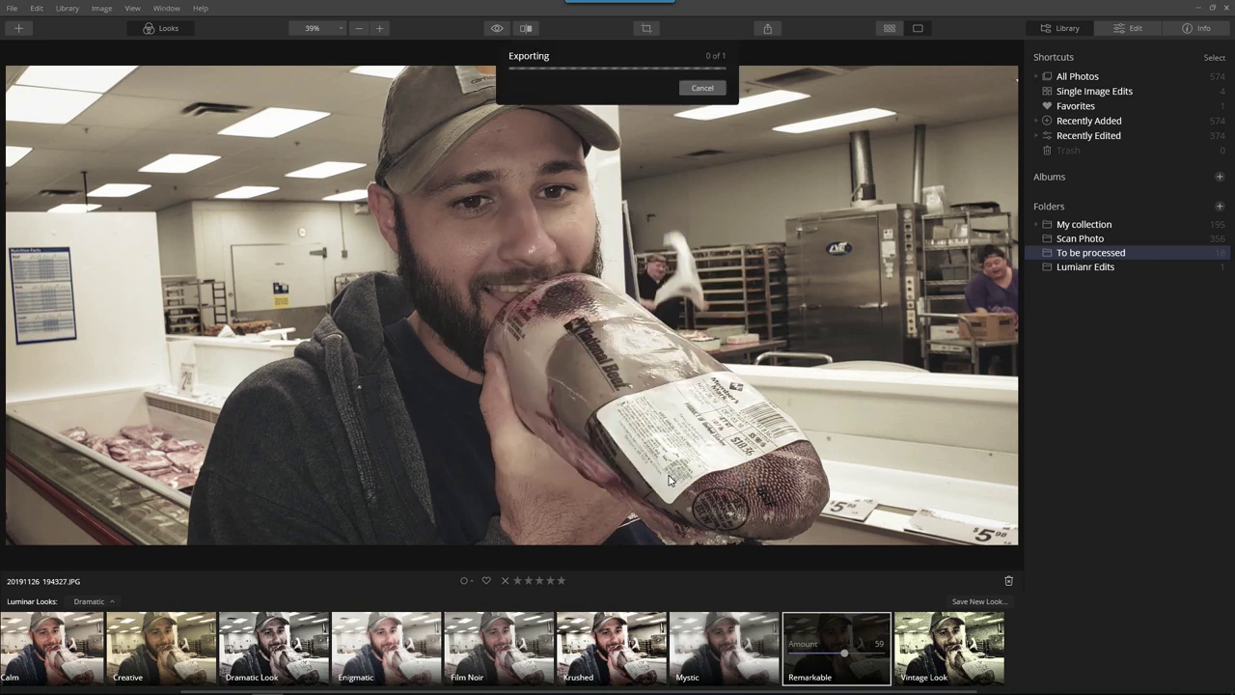
Leave the editor and show the Lumianr Edits folder with both exported photos
double_click(597, 262)
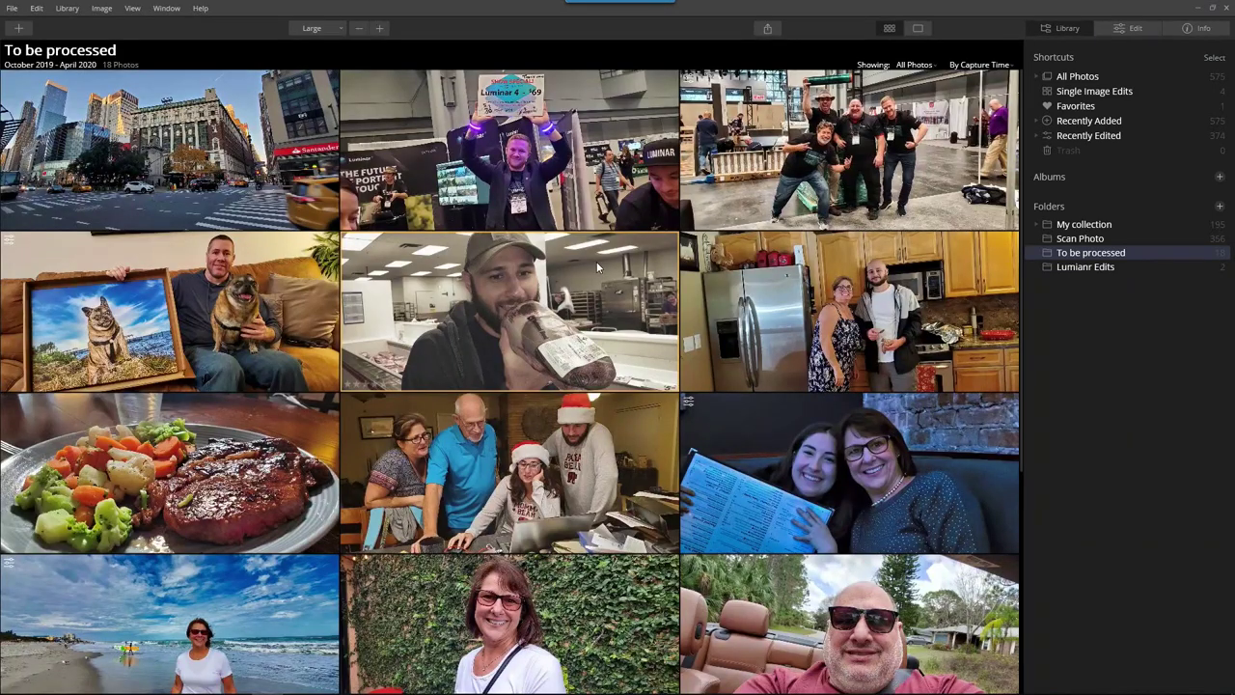
click(1084, 268)
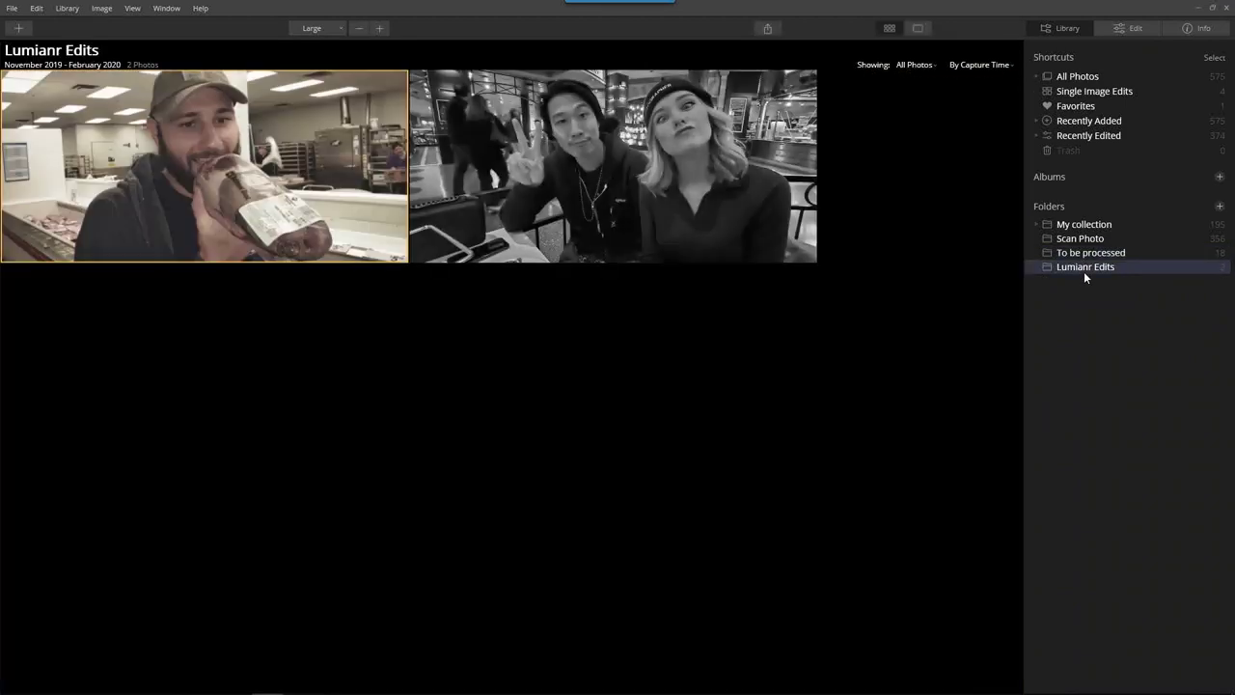